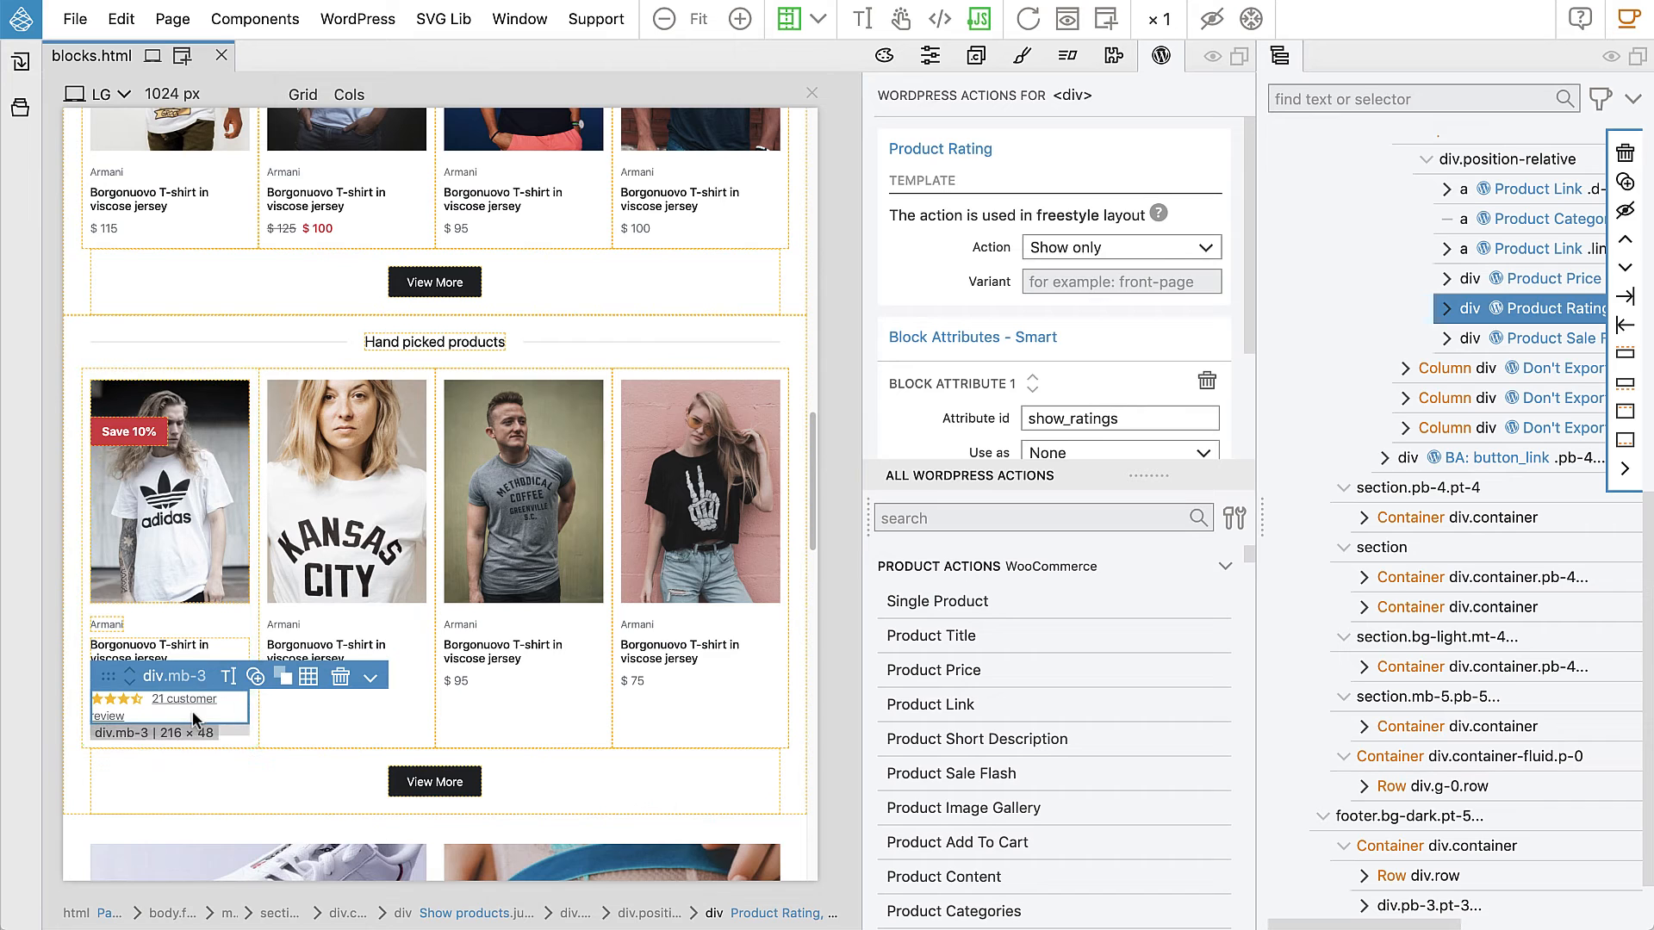
Examine the product cards in the page's product sections, including Hand picked products, and the Product Rating action's template settings.
{"action": "scroll", "coordinate": [193, 711], "scroll_direction": "up", "scroll_amount": 1}
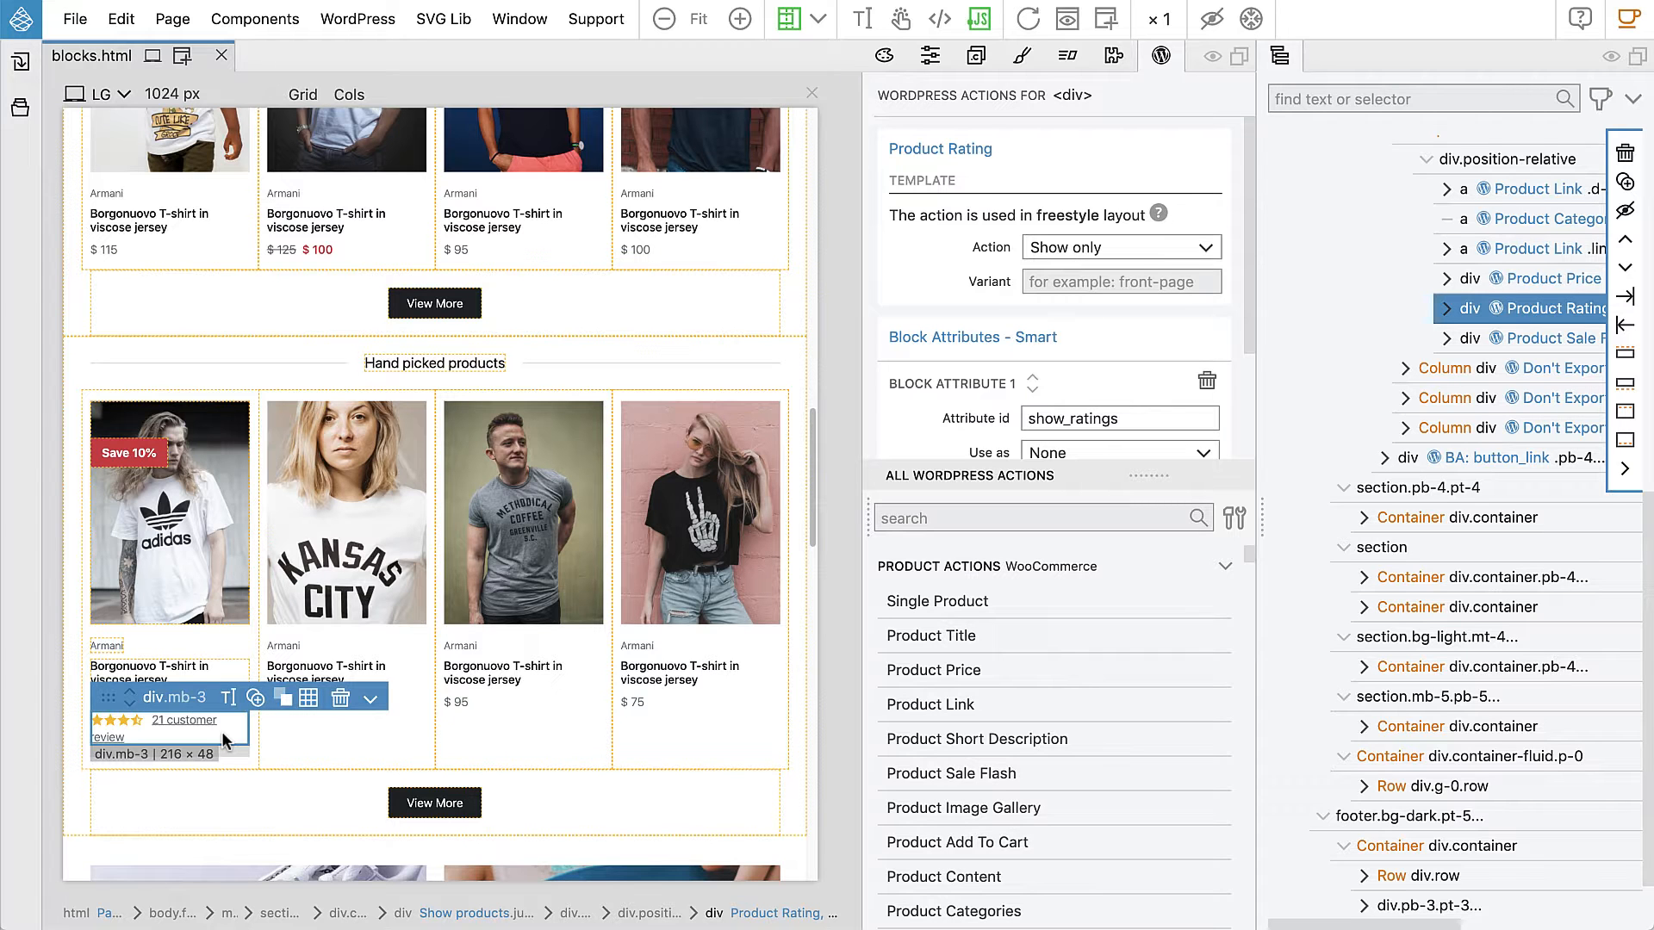
{"action": "scroll", "coordinate": [249, 420], "scroll_direction": "up", "scroll_amount": 1}
{"action": "scroll", "coordinate": [248, 417], "scroll_direction": "up", "scroll_amount": 4}
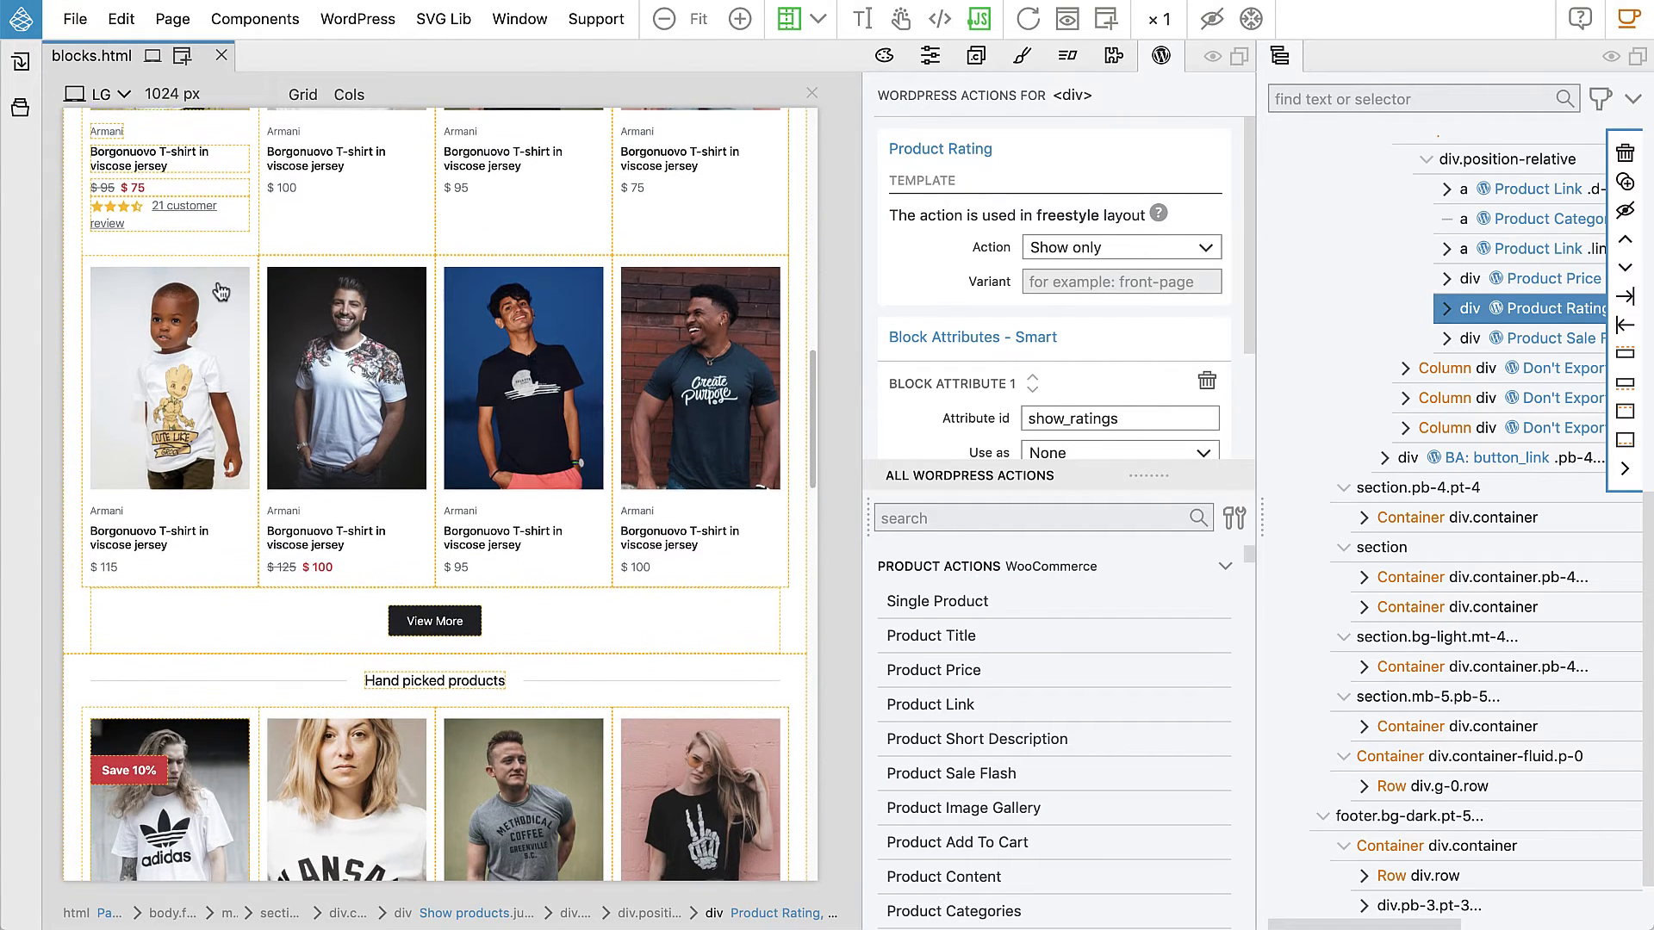
{"action": "scroll", "coordinate": [221, 293], "scroll_direction": "down", "scroll_amount": 2}
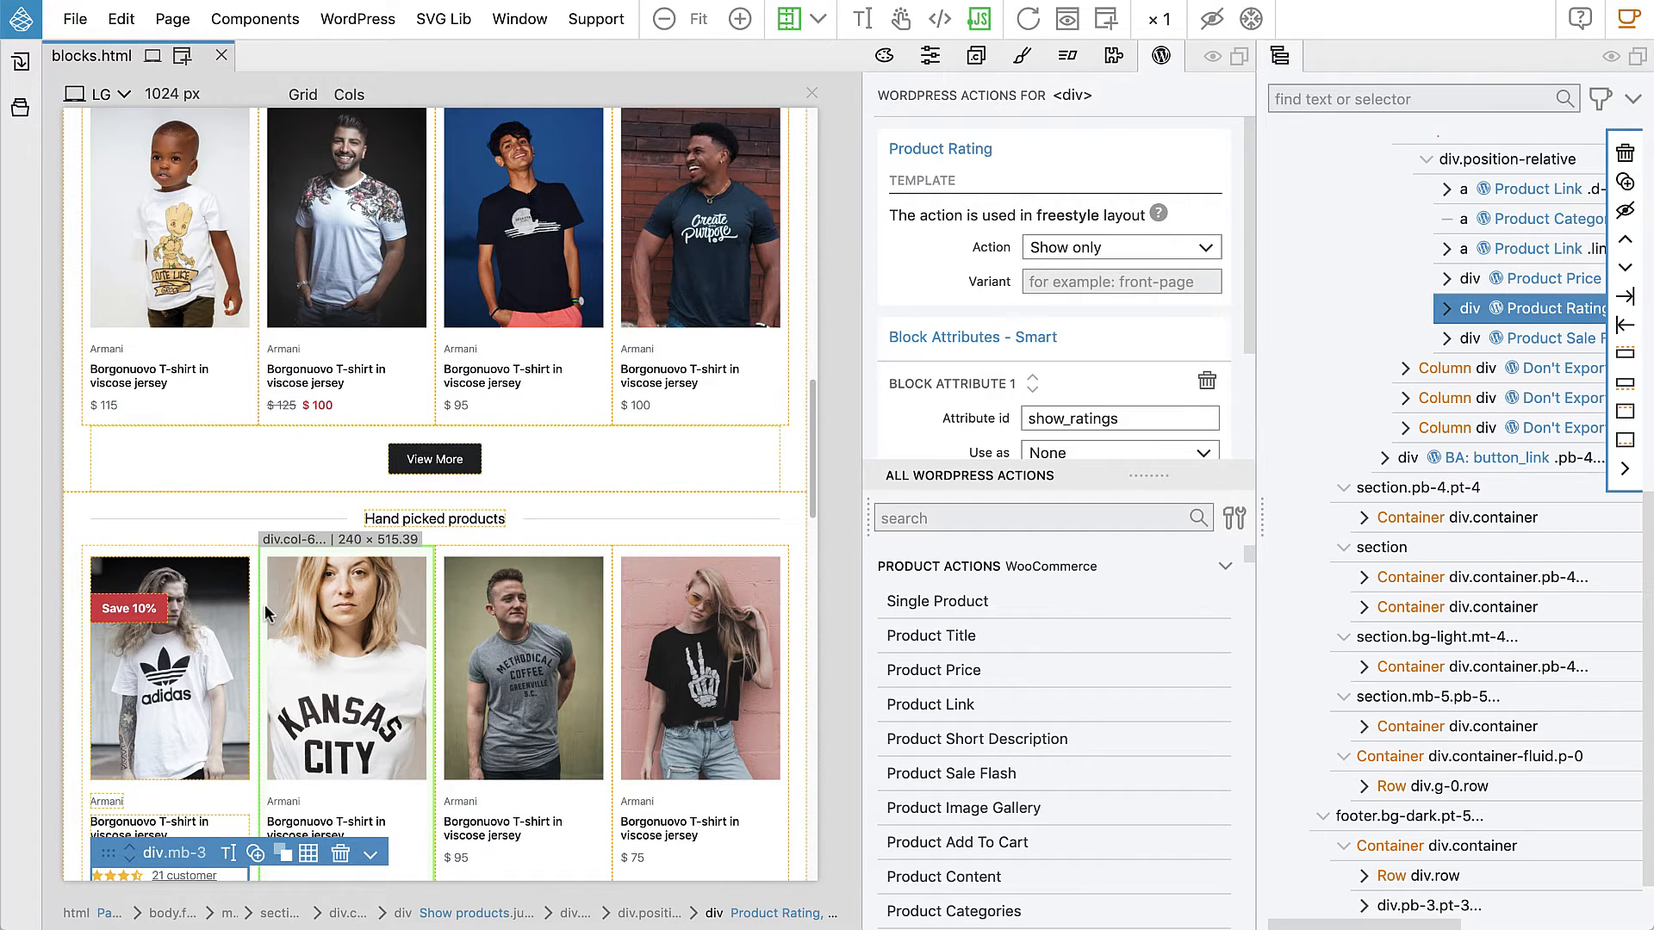
{"action": "scroll", "coordinate": [265, 603], "scroll_direction": "up", "scroll_amount": 3}
{"action": "scroll", "coordinate": [188, 321], "scroll_direction": "up", "scroll_amount": 2}
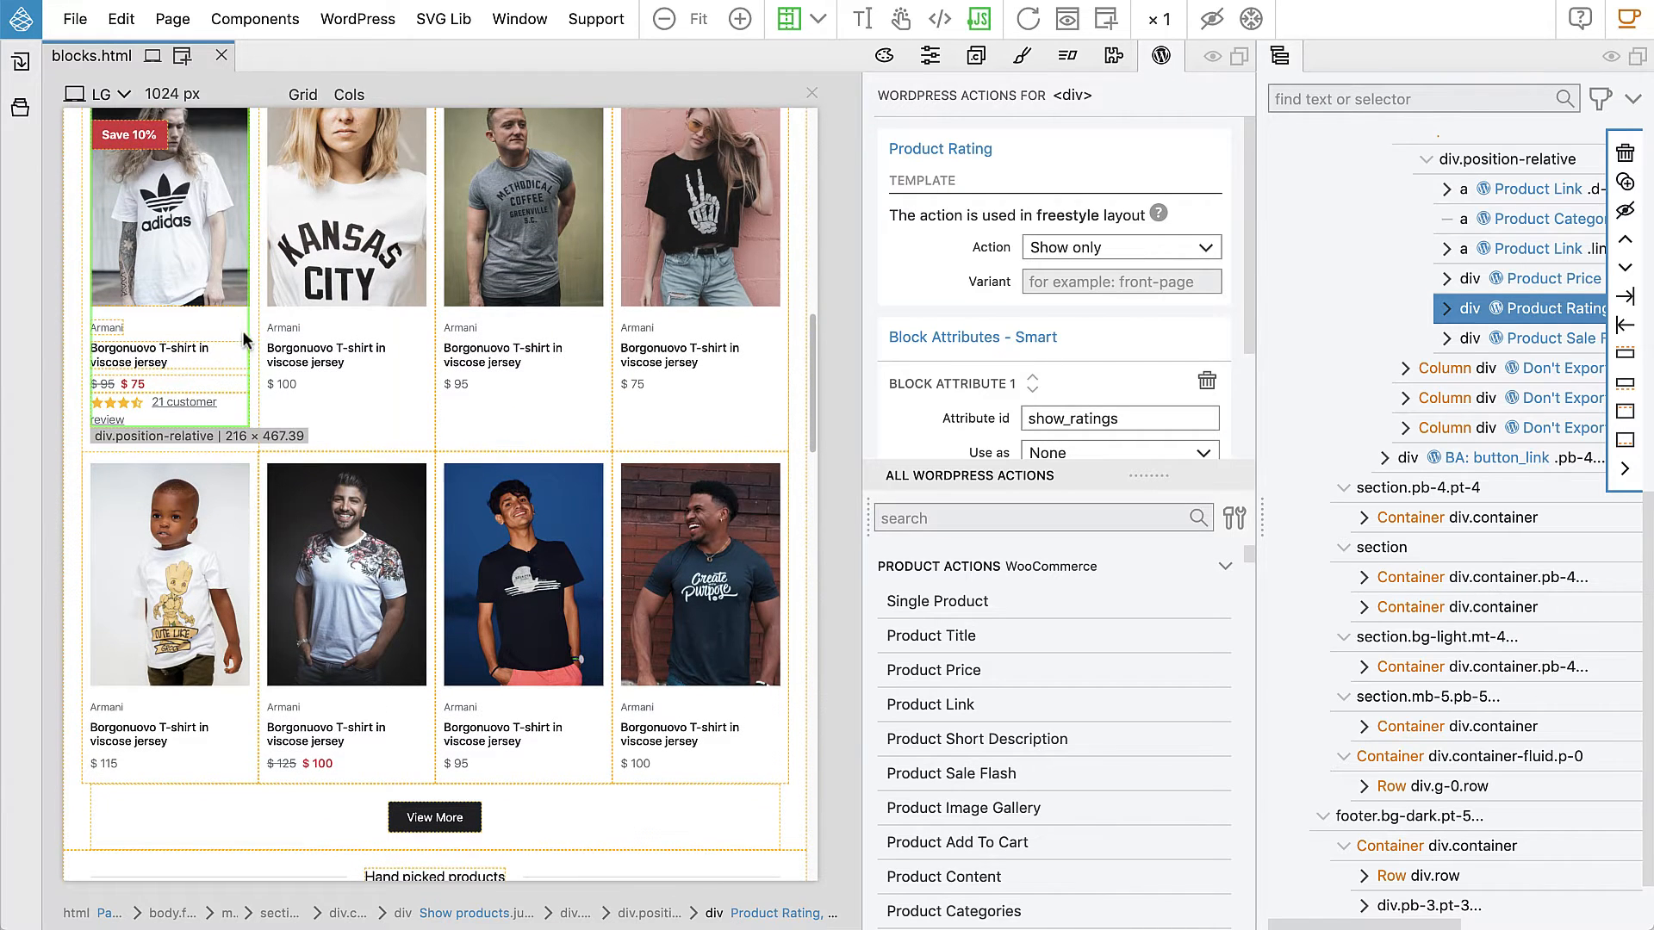
{"action": "scroll", "coordinate": [198, 362], "scroll_direction": "down", "scroll_amount": 8}
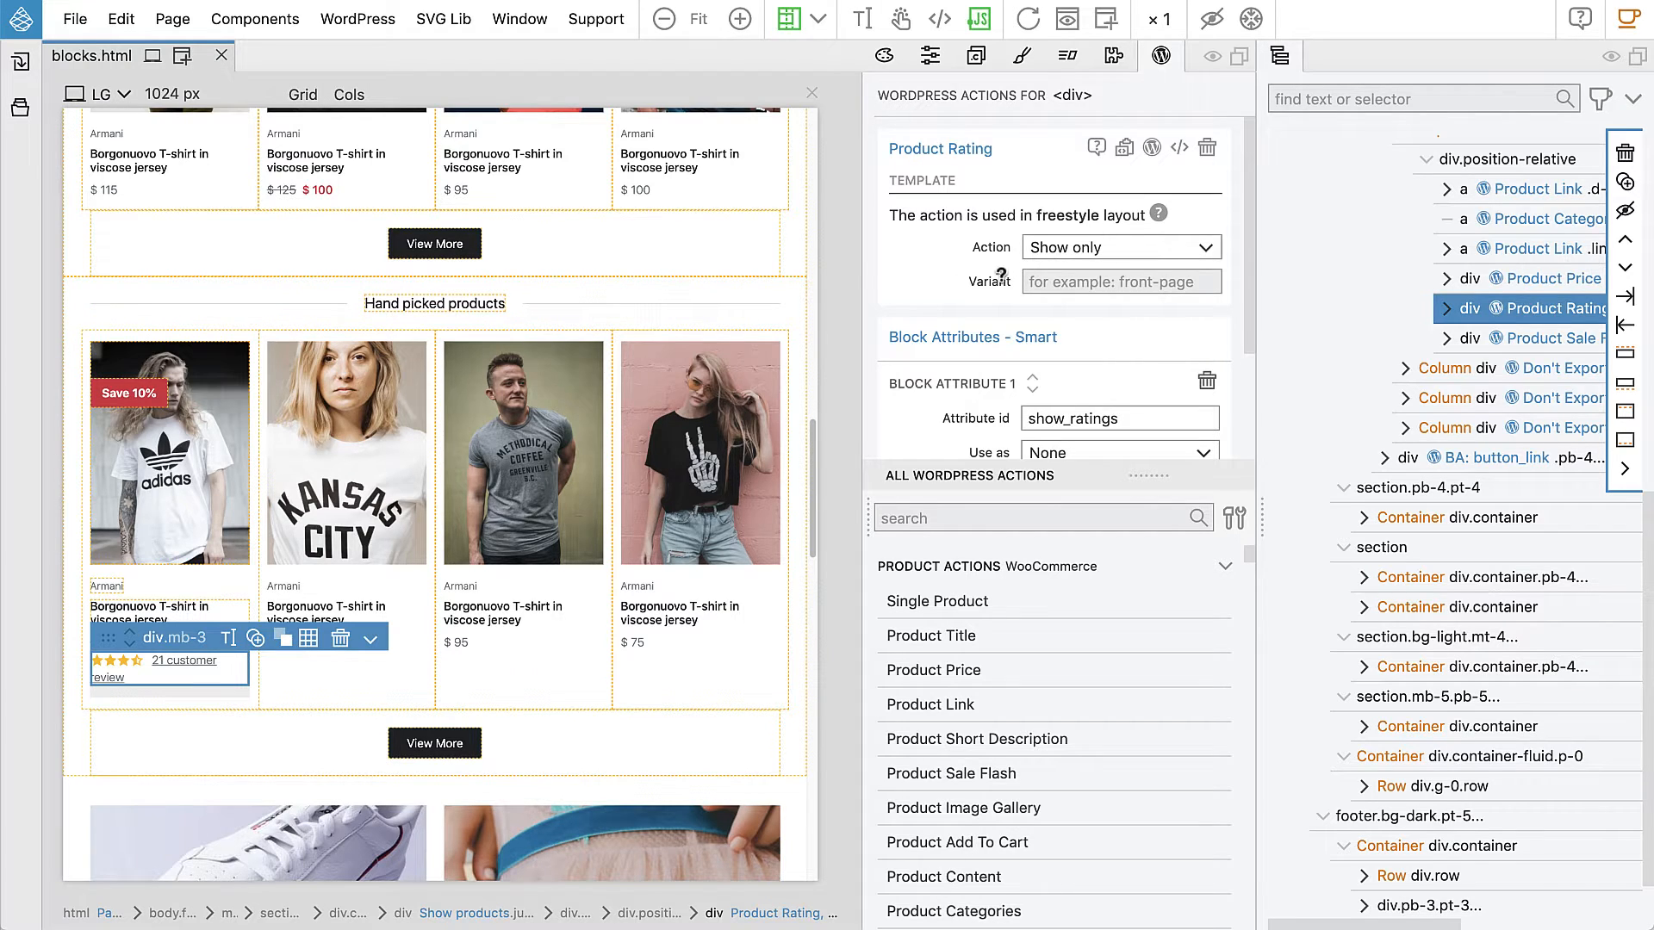
{"action": "mouse_move", "coordinate": [995, 279]}
{"action": "mouse_move", "coordinate": [921, 275]}
Set the Product Sale Flash action of the first hand-picked product's Save 10% badge to Save and show template.
{"action": "left_click", "coordinate": [160, 409]}
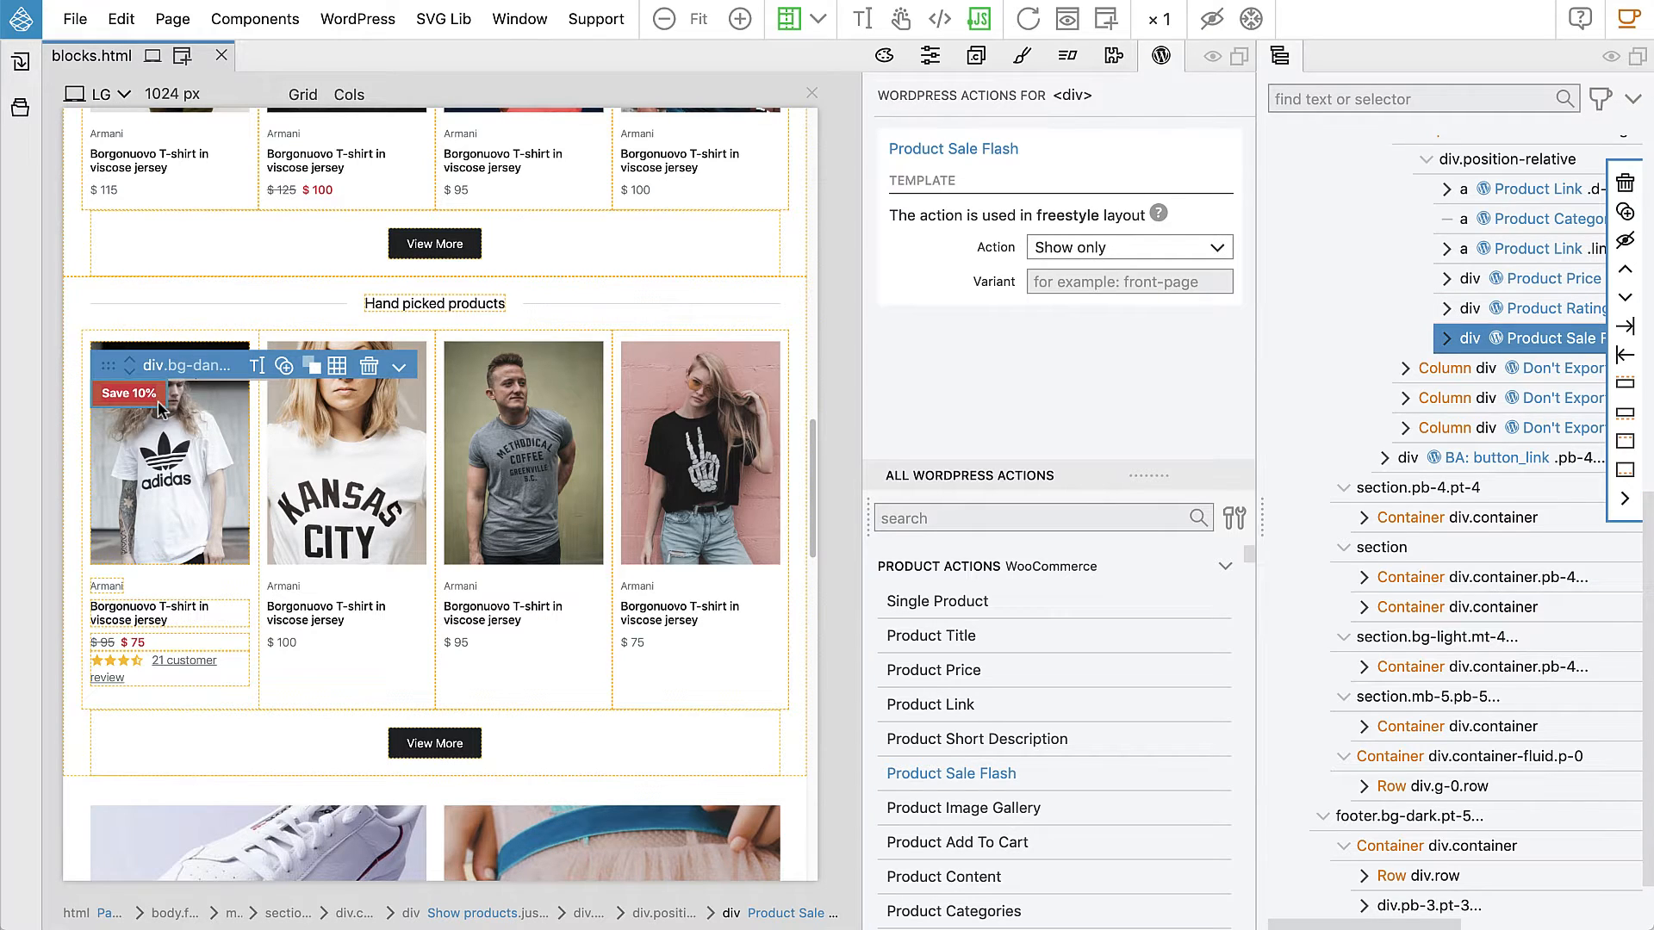
{"action": "left_click", "coordinate": [1061, 258]}
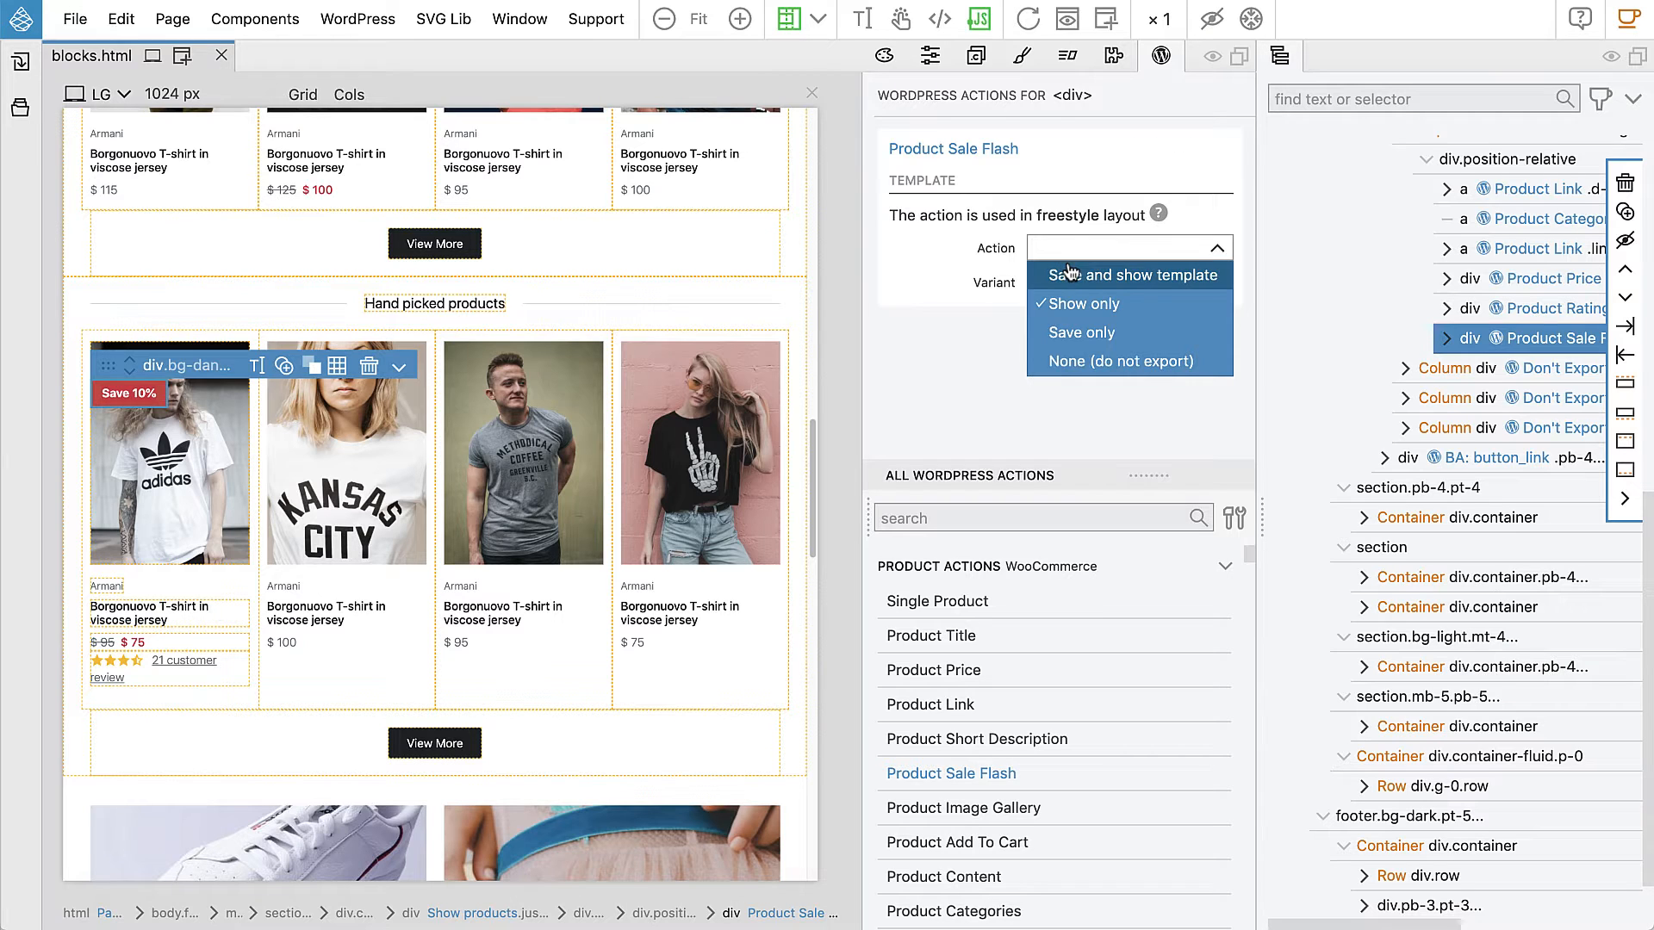
{"action": "left_click", "coordinate": [1072, 273]}
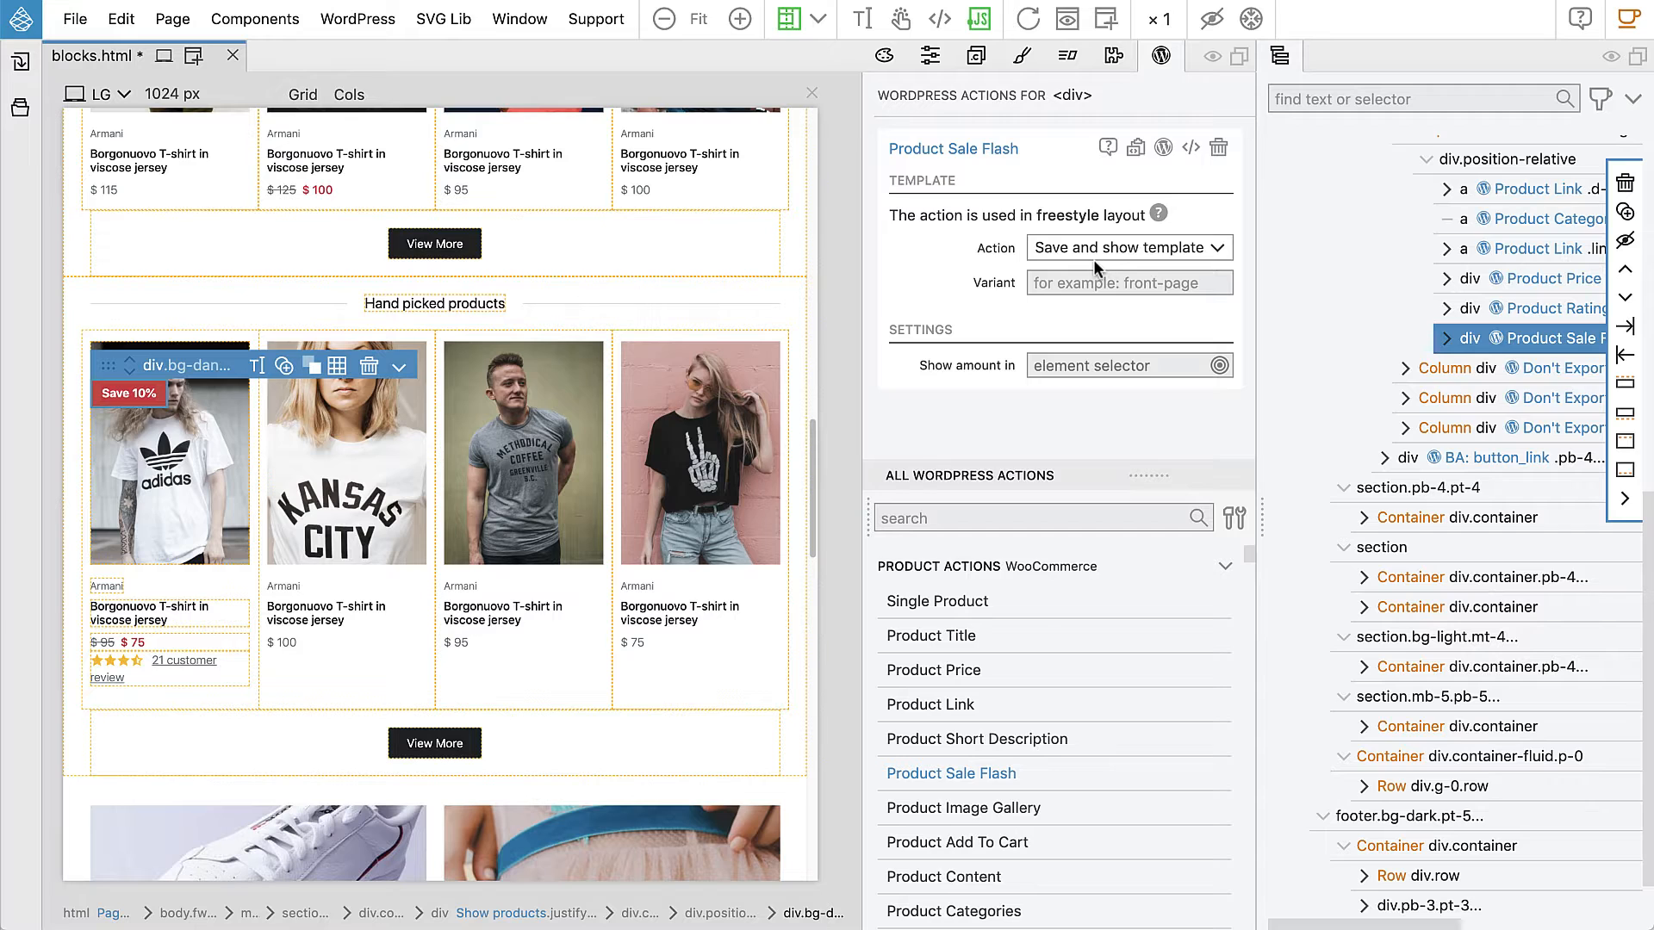
Show the sale badge's saved value in the span element and display it as Amount.
{"action": "left_click", "coordinate": [1102, 379]}
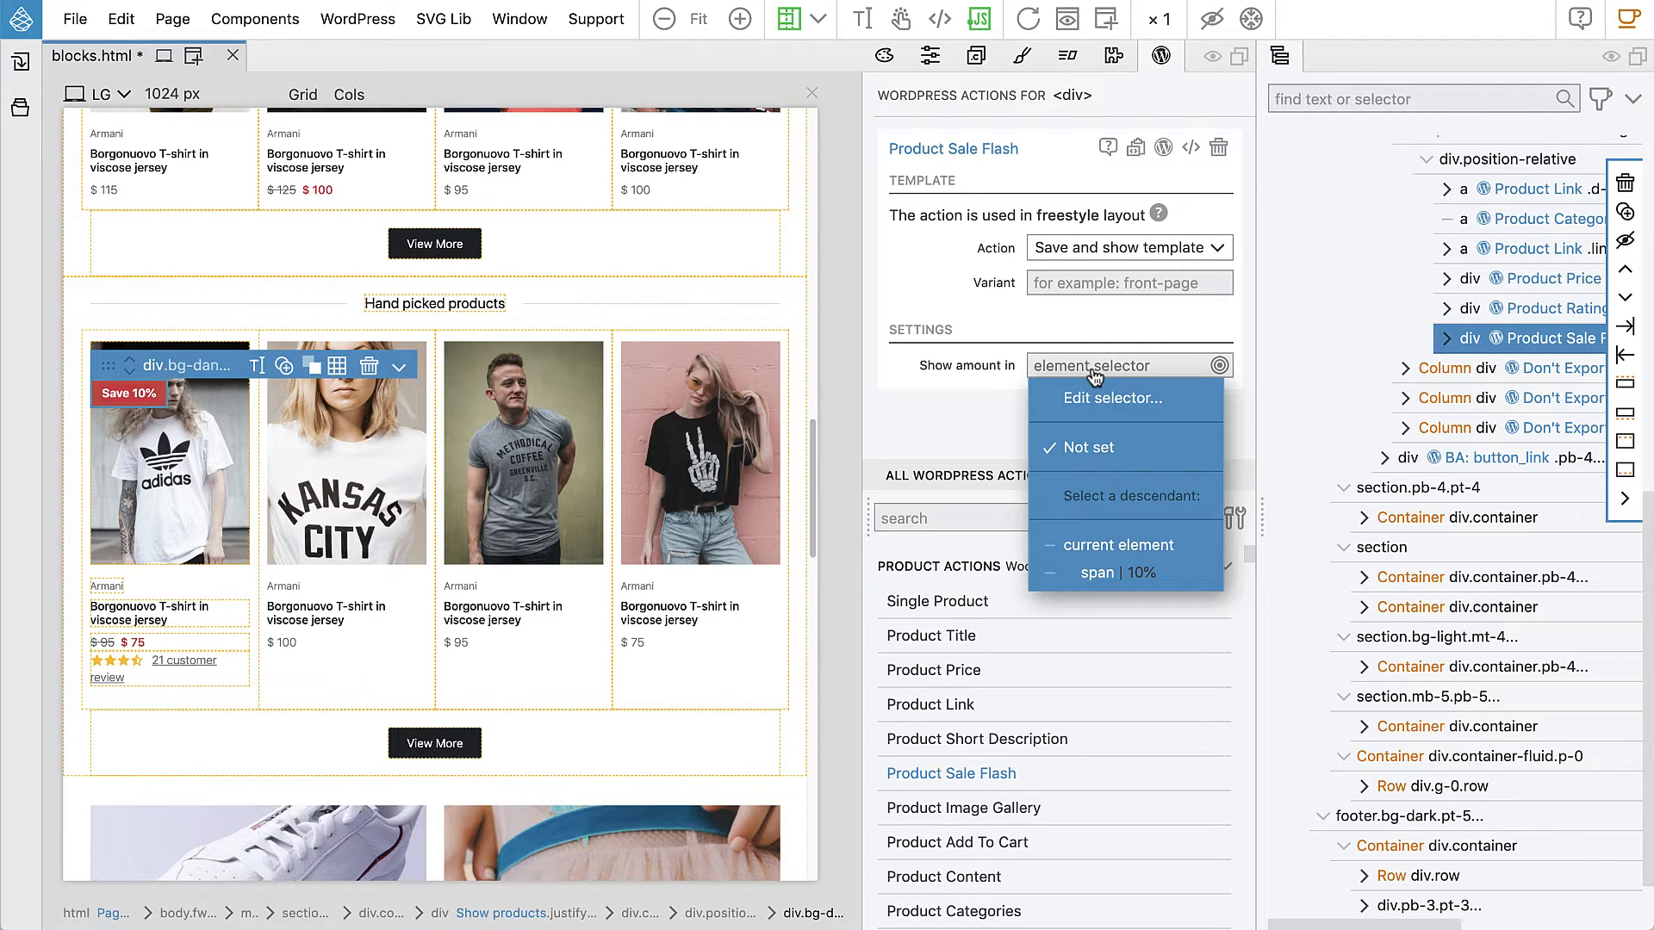
{"action": "left_click", "coordinate": [1111, 571]}
{"action": "left_click", "coordinate": [1071, 405]}
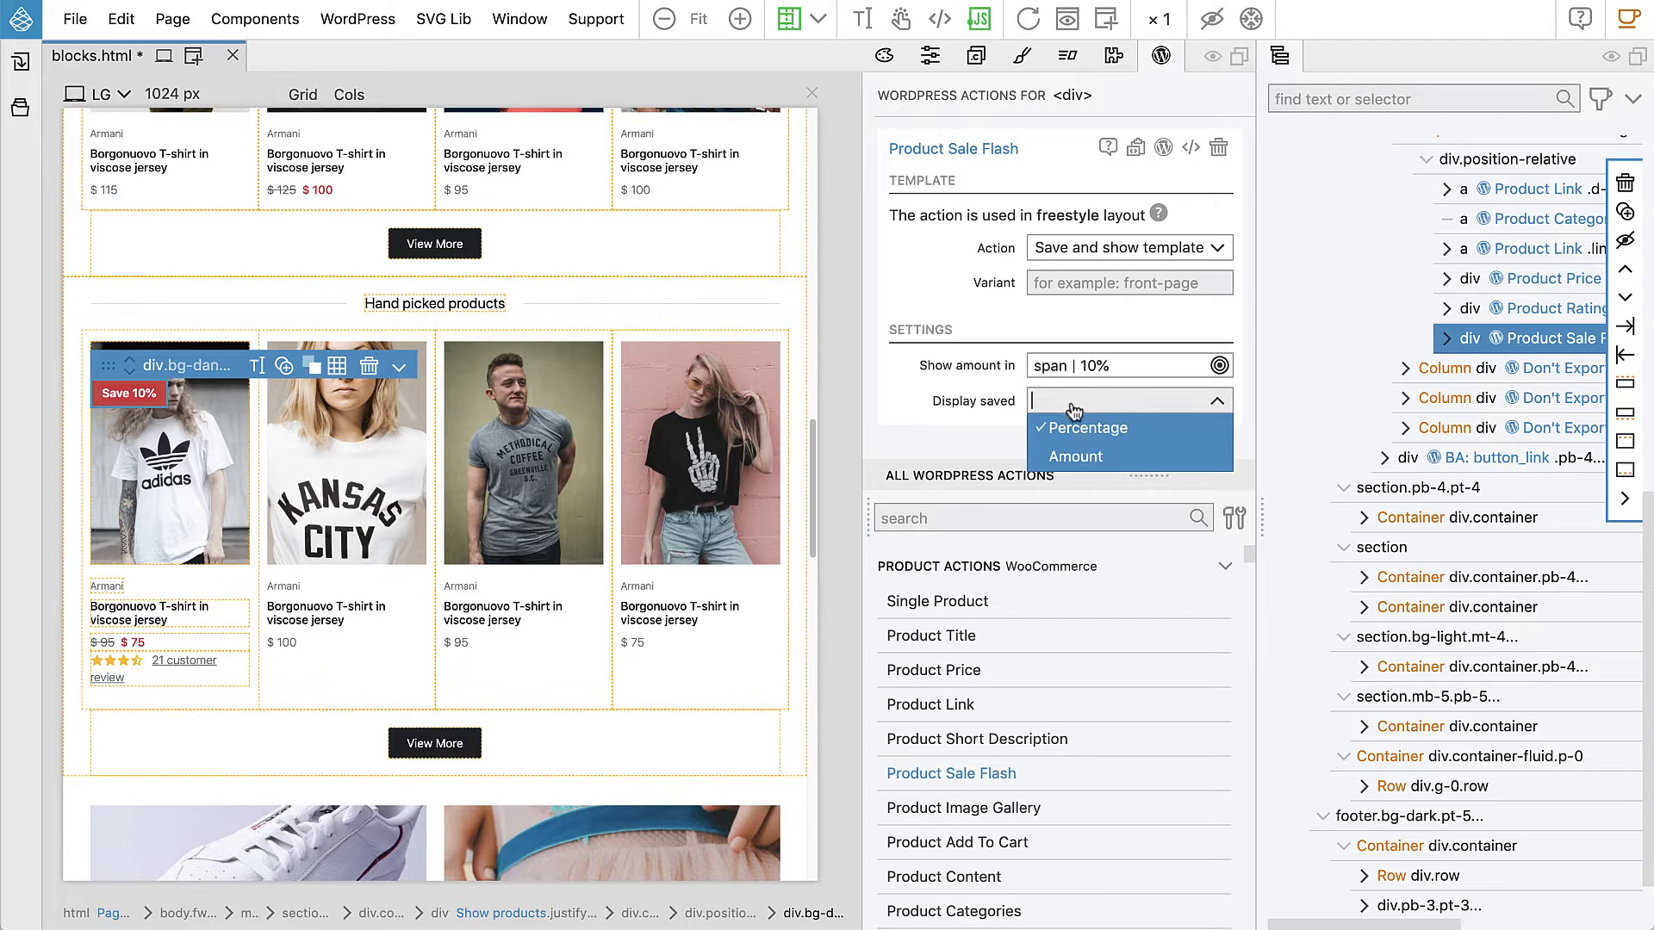
{"action": "left_click", "coordinate": [1080, 455]}
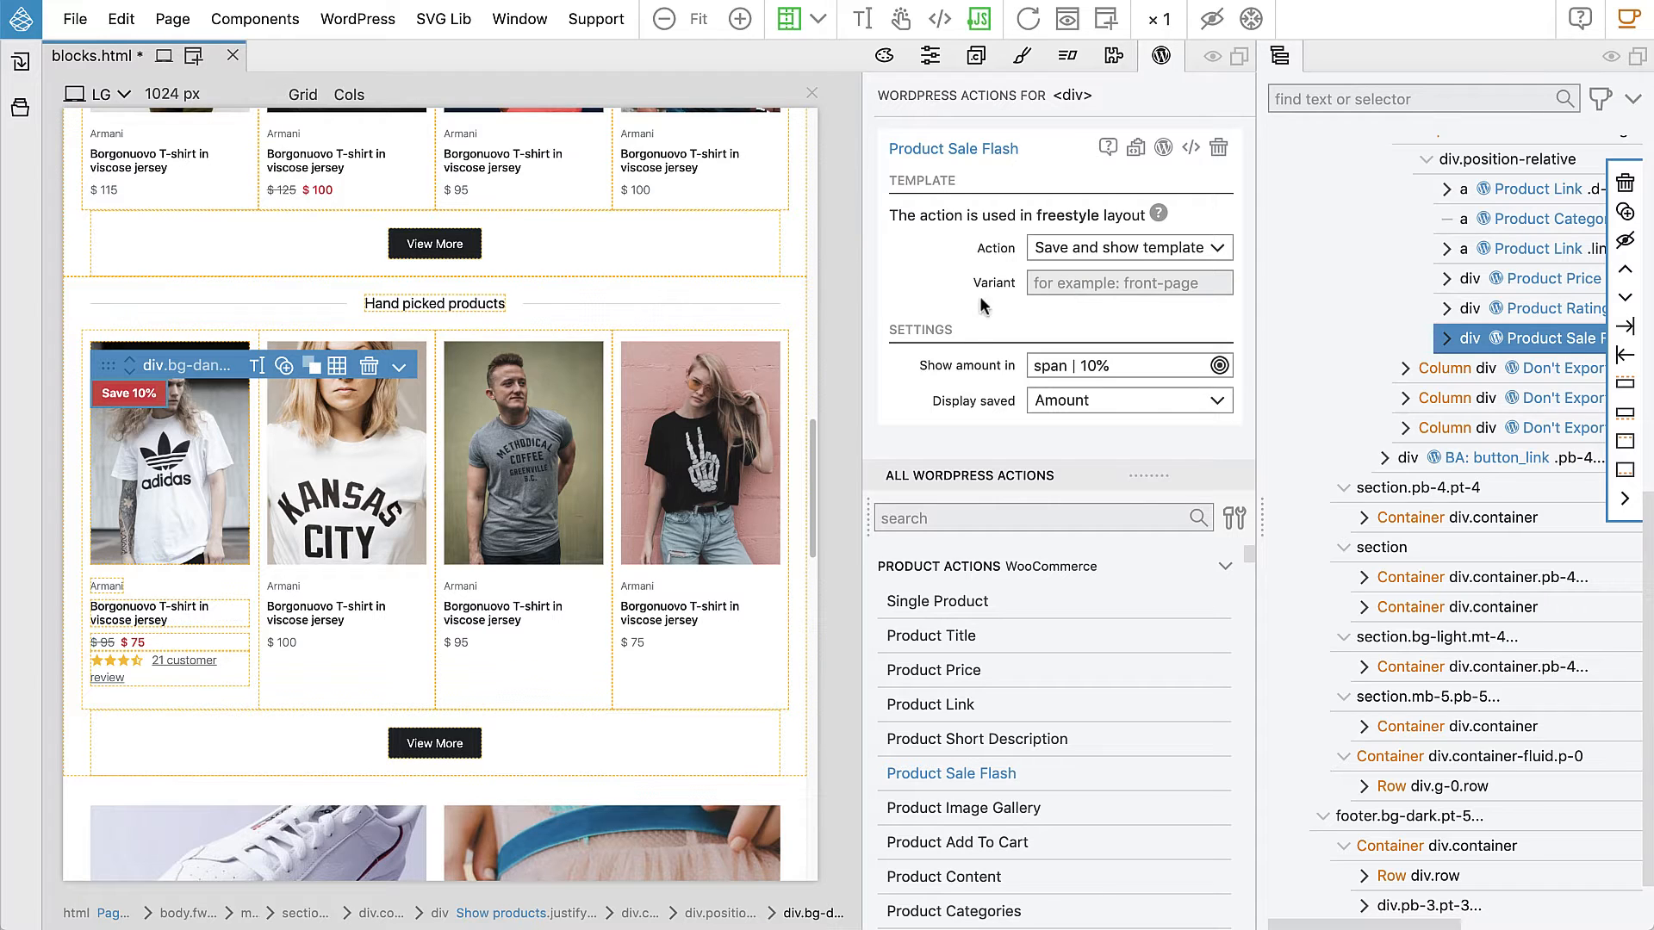
Try to export the WordPress theme with the sale badge template and dismiss the resulting notice.
{"action": "left_click", "coordinate": [355, 18]}
{"action": "left_click", "coordinate": [385, 65]}
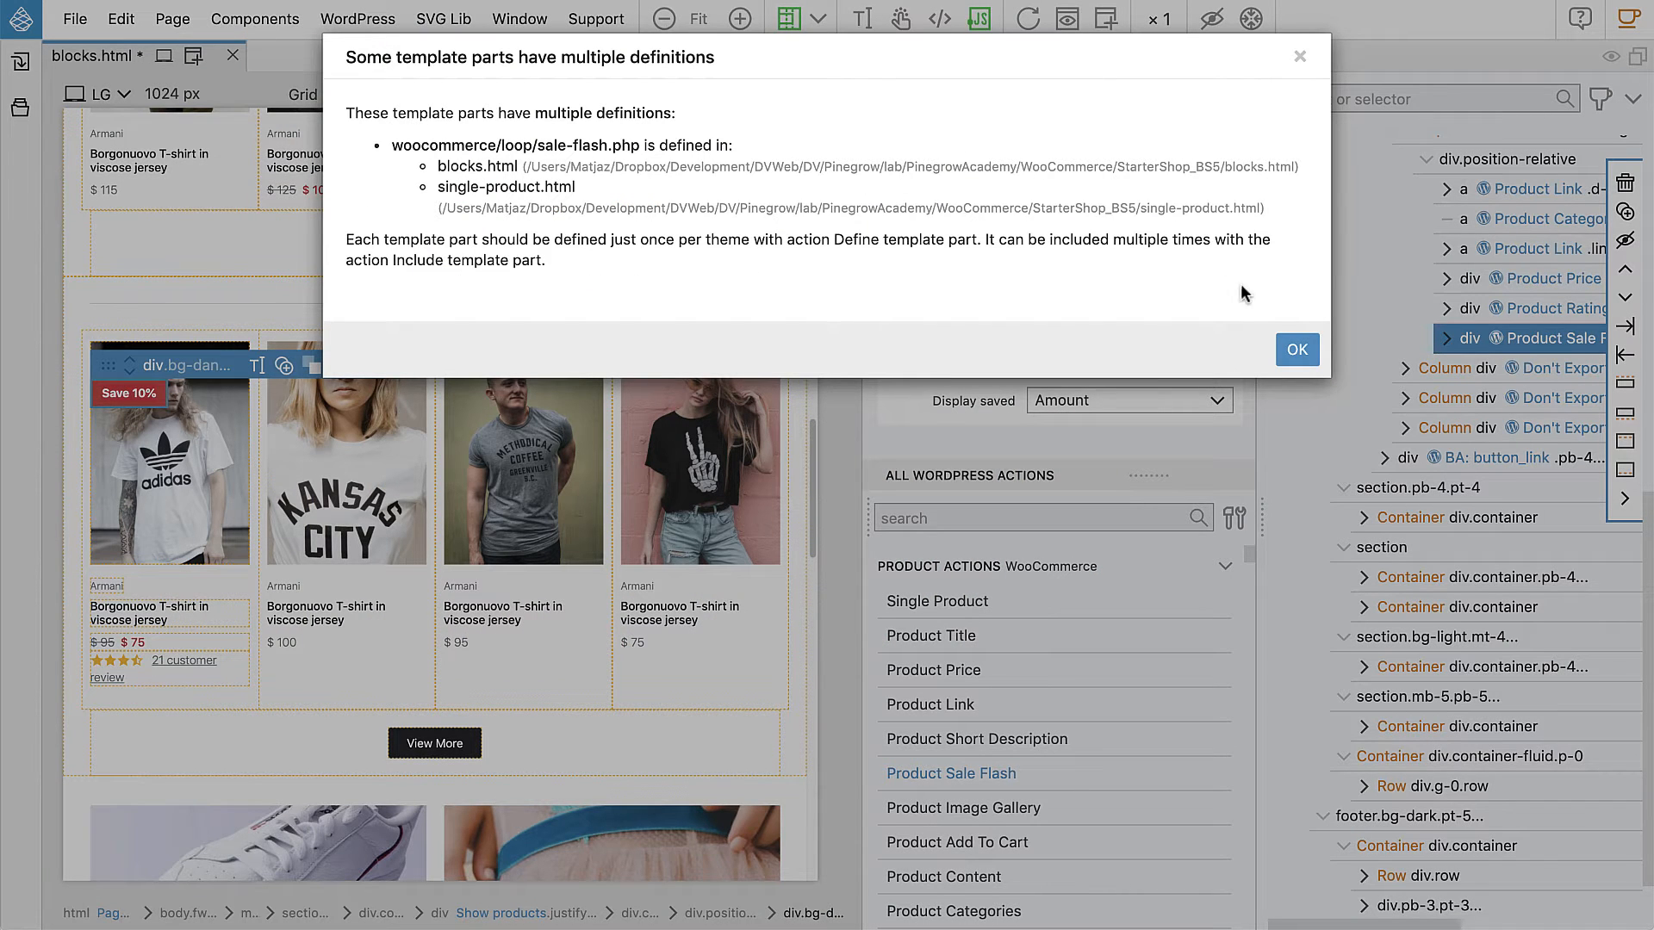
{"action": "left_click", "coordinate": [1294, 349]}
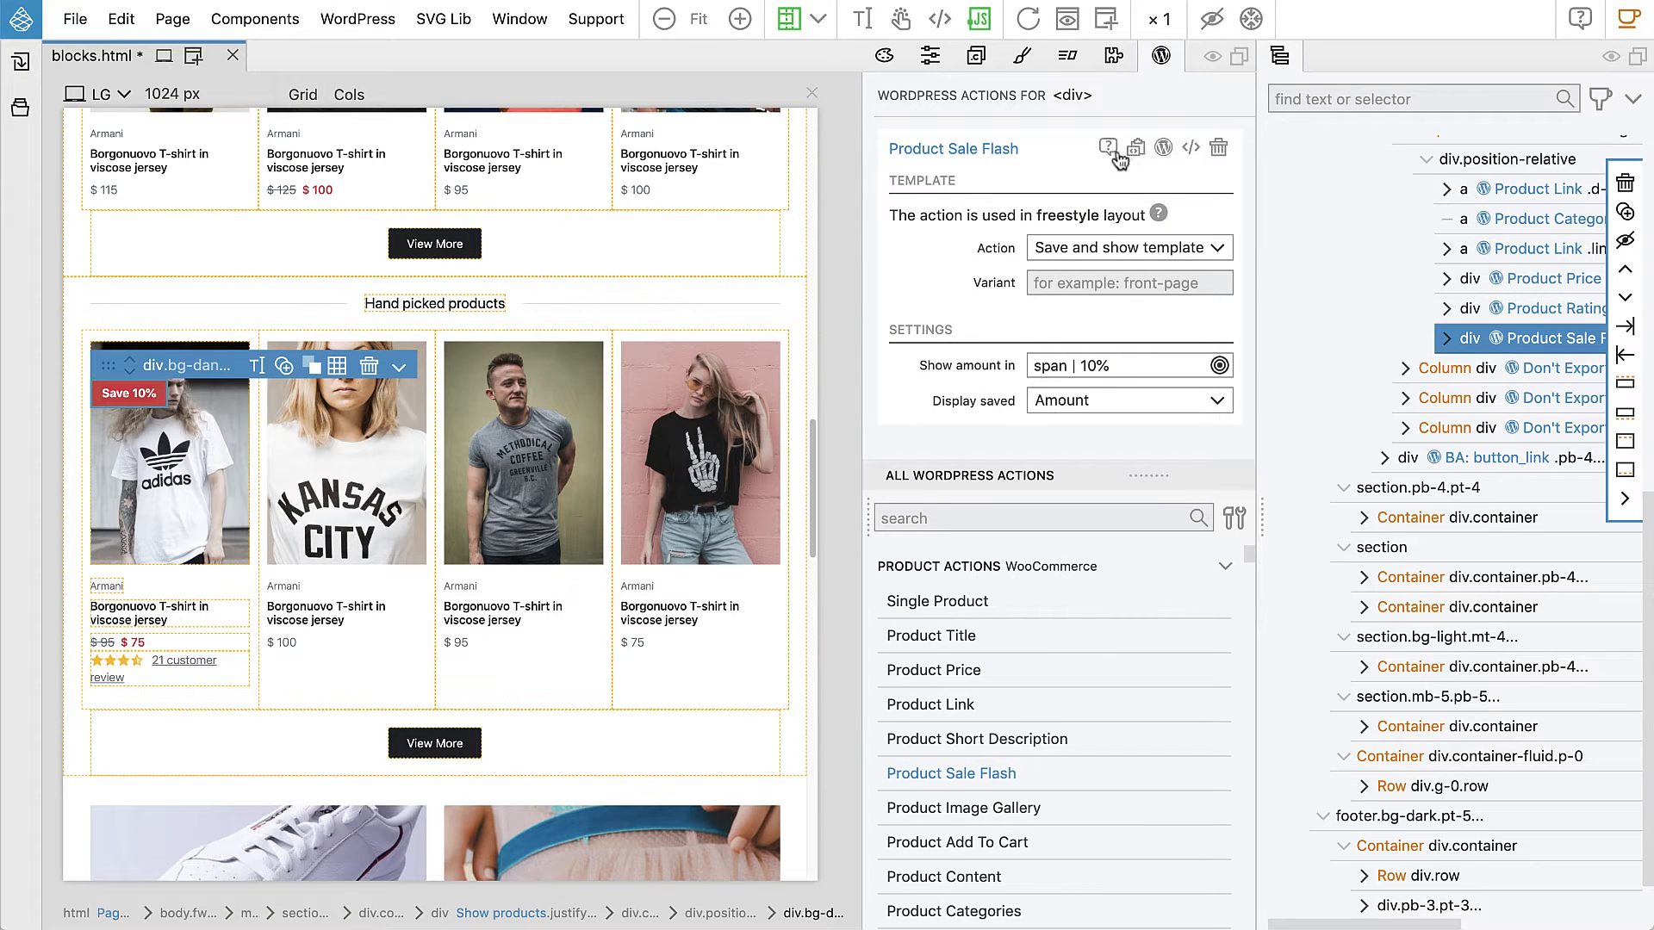
Change the sale badge's Bootstrap background colour to dark, after trying the blue primary colour.
{"action": "left_click", "coordinate": [932, 57]}
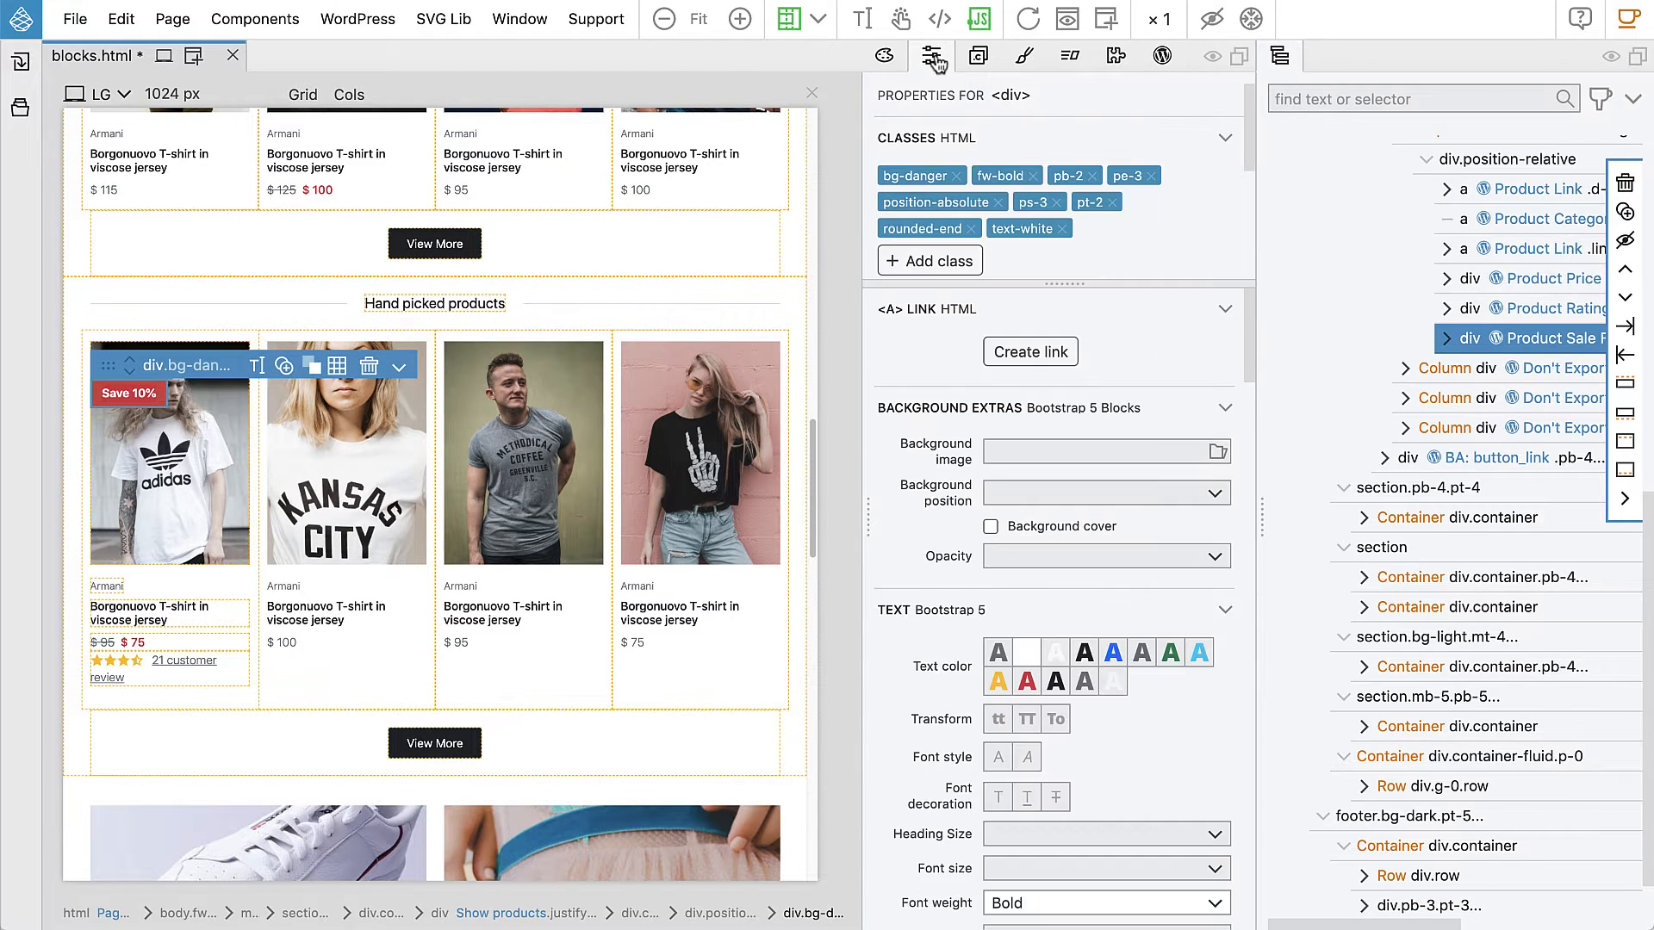
{"action": "scroll", "coordinate": [1046, 611], "scroll_direction": "down", "scroll_amount": 6}
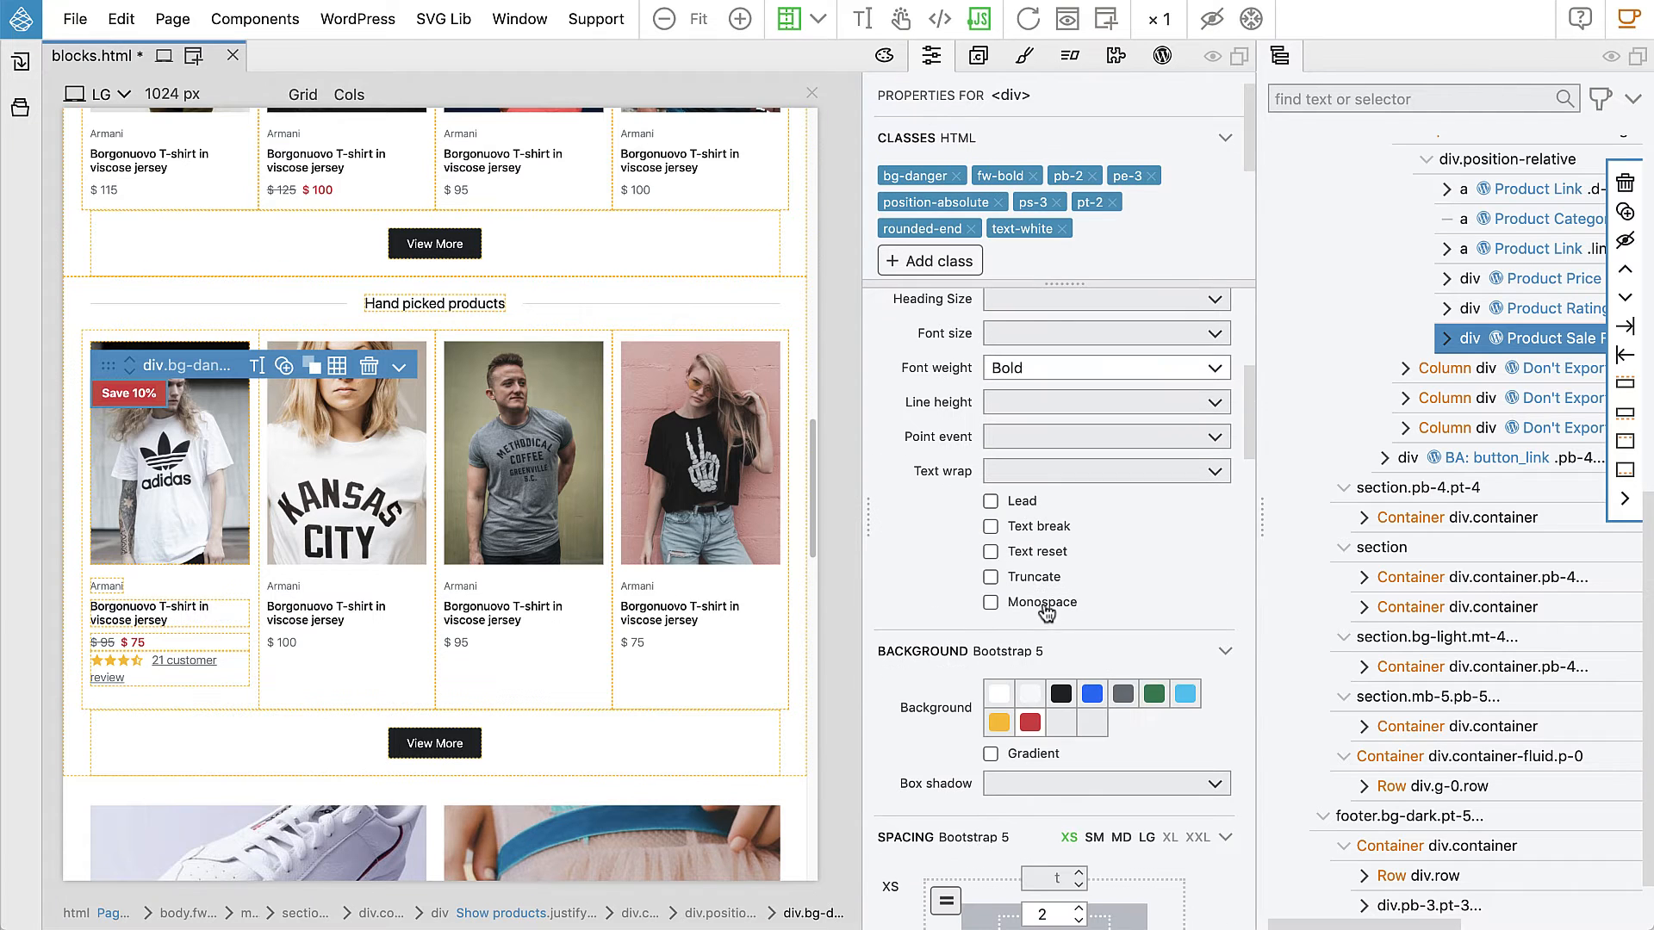
{"action": "left_click", "coordinate": [1092, 688]}
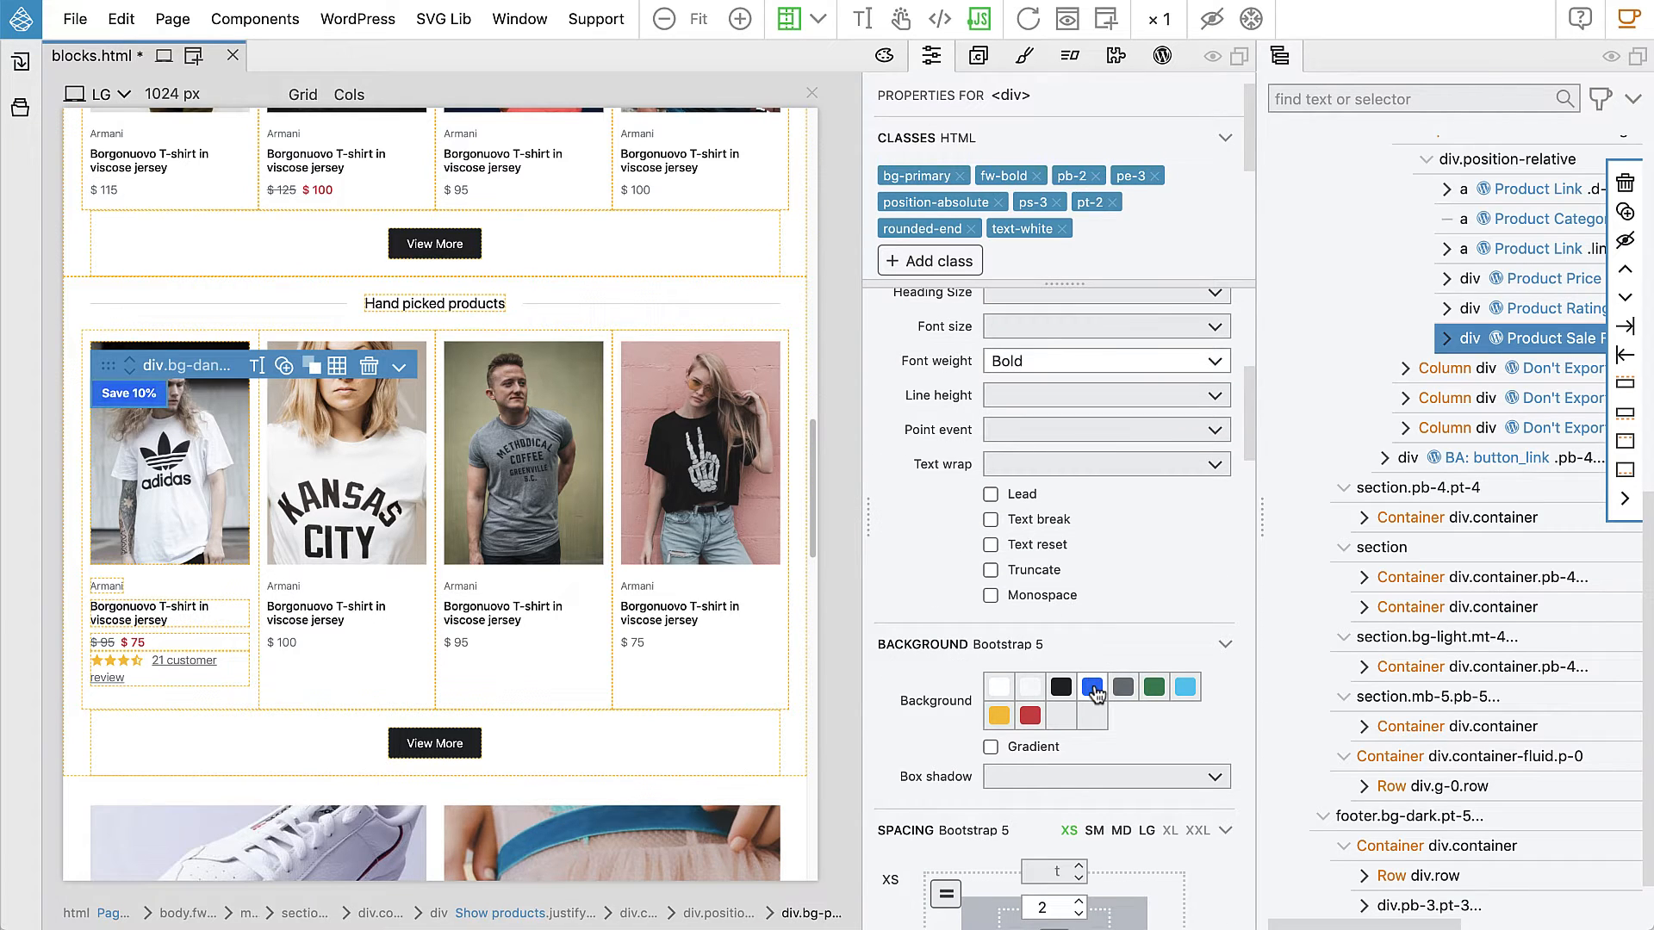
{"action": "left_click", "coordinate": [1064, 689]}
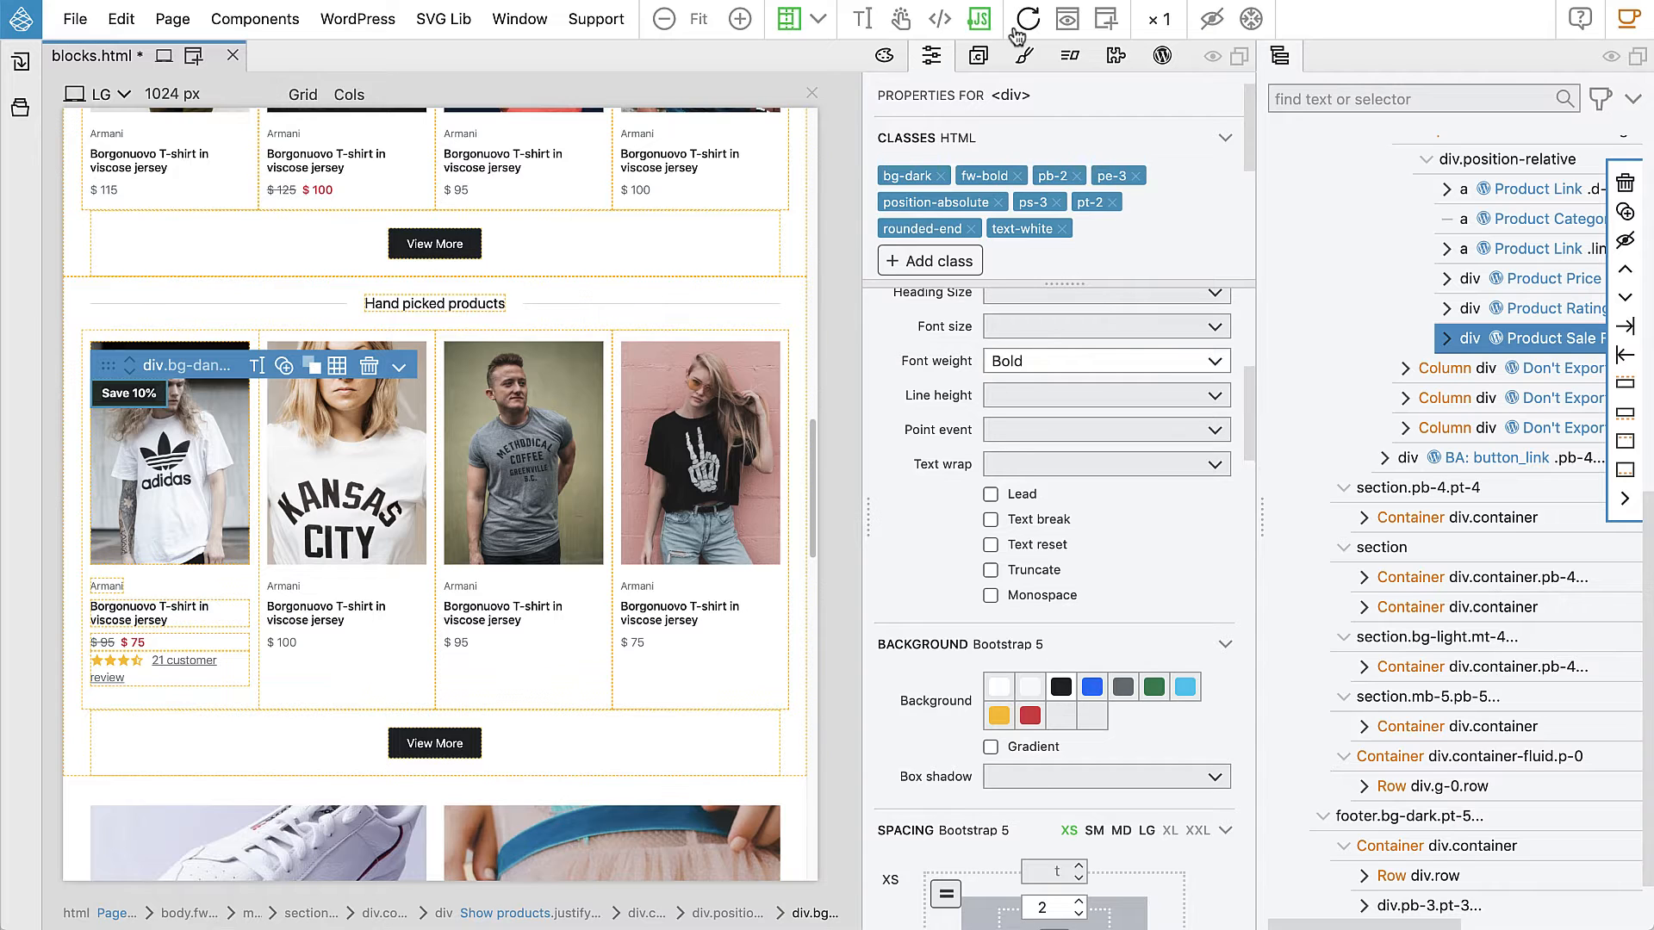
Set the Product Sale Flash template variant to "dark" and export the WordPress theme.
{"action": "left_click", "coordinate": [1163, 56]}
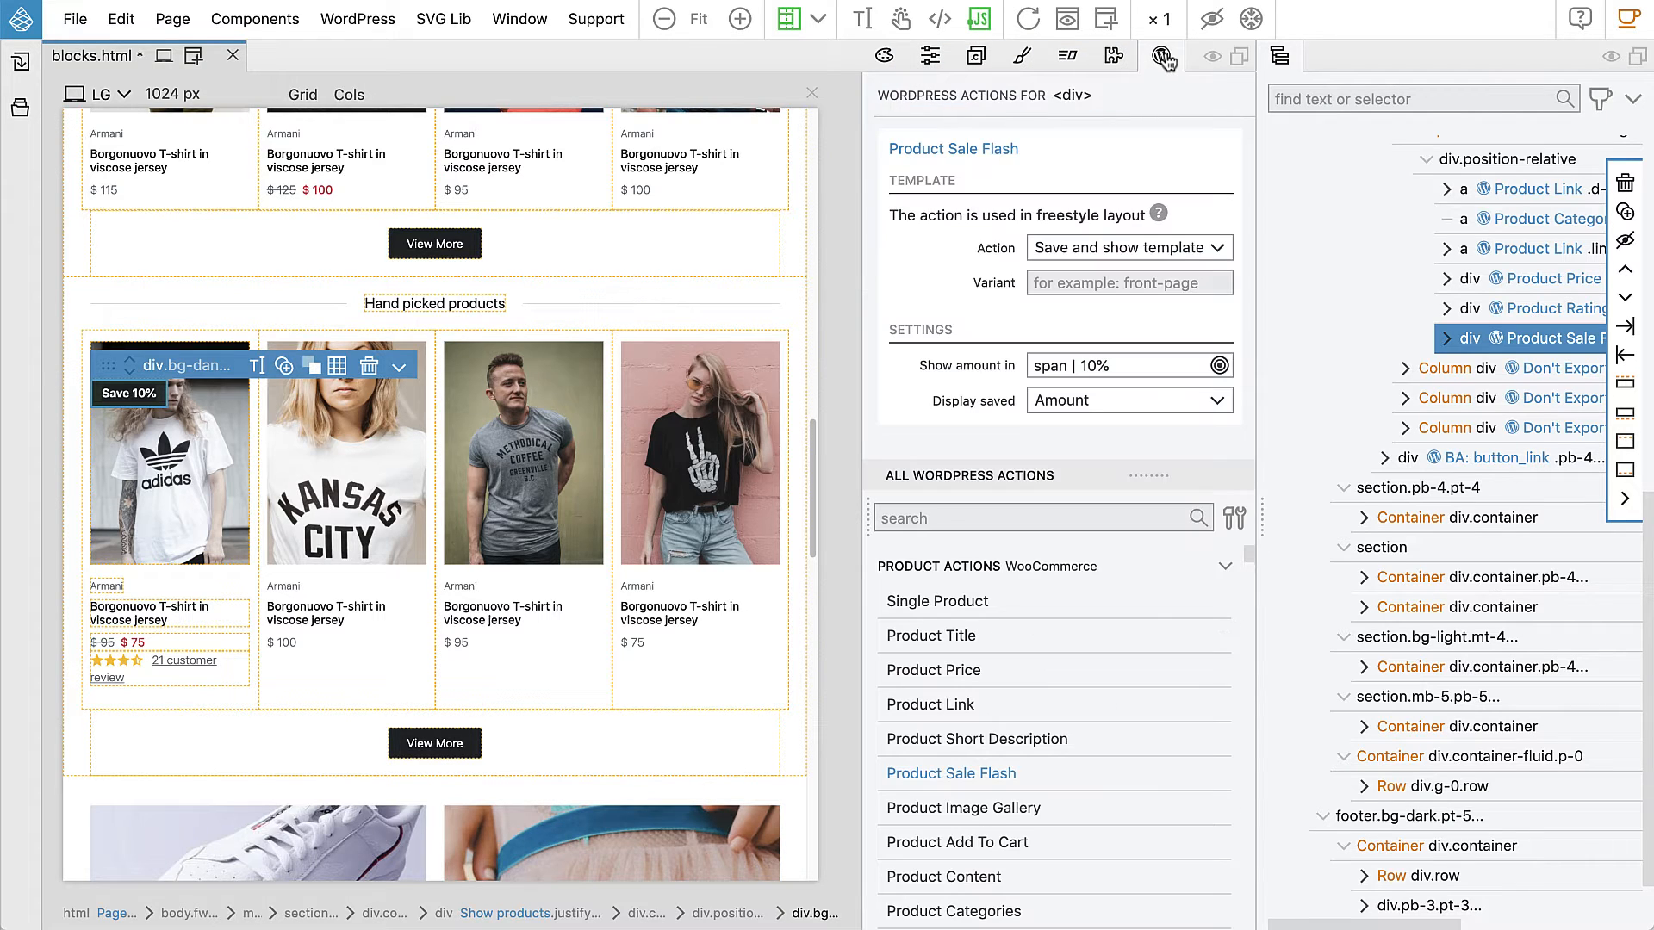
{"action": "left_click", "coordinate": [1034, 282]}
{"action": "type", "text": "dark"}
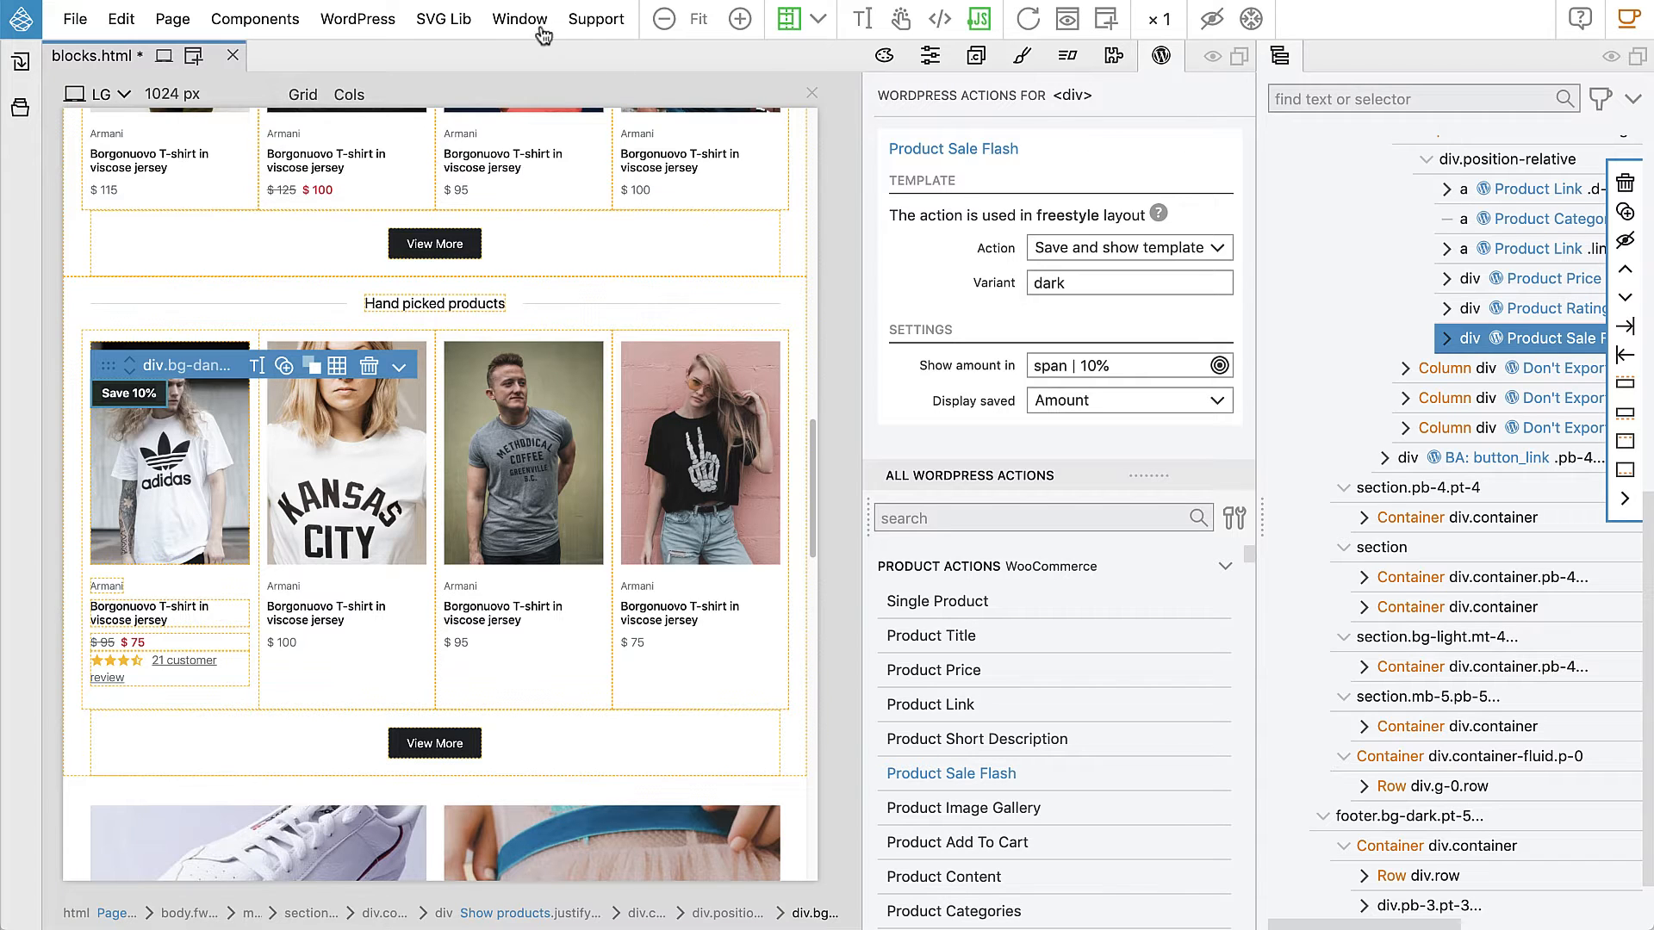
{"action": "left_click", "coordinate": [366, 20]}
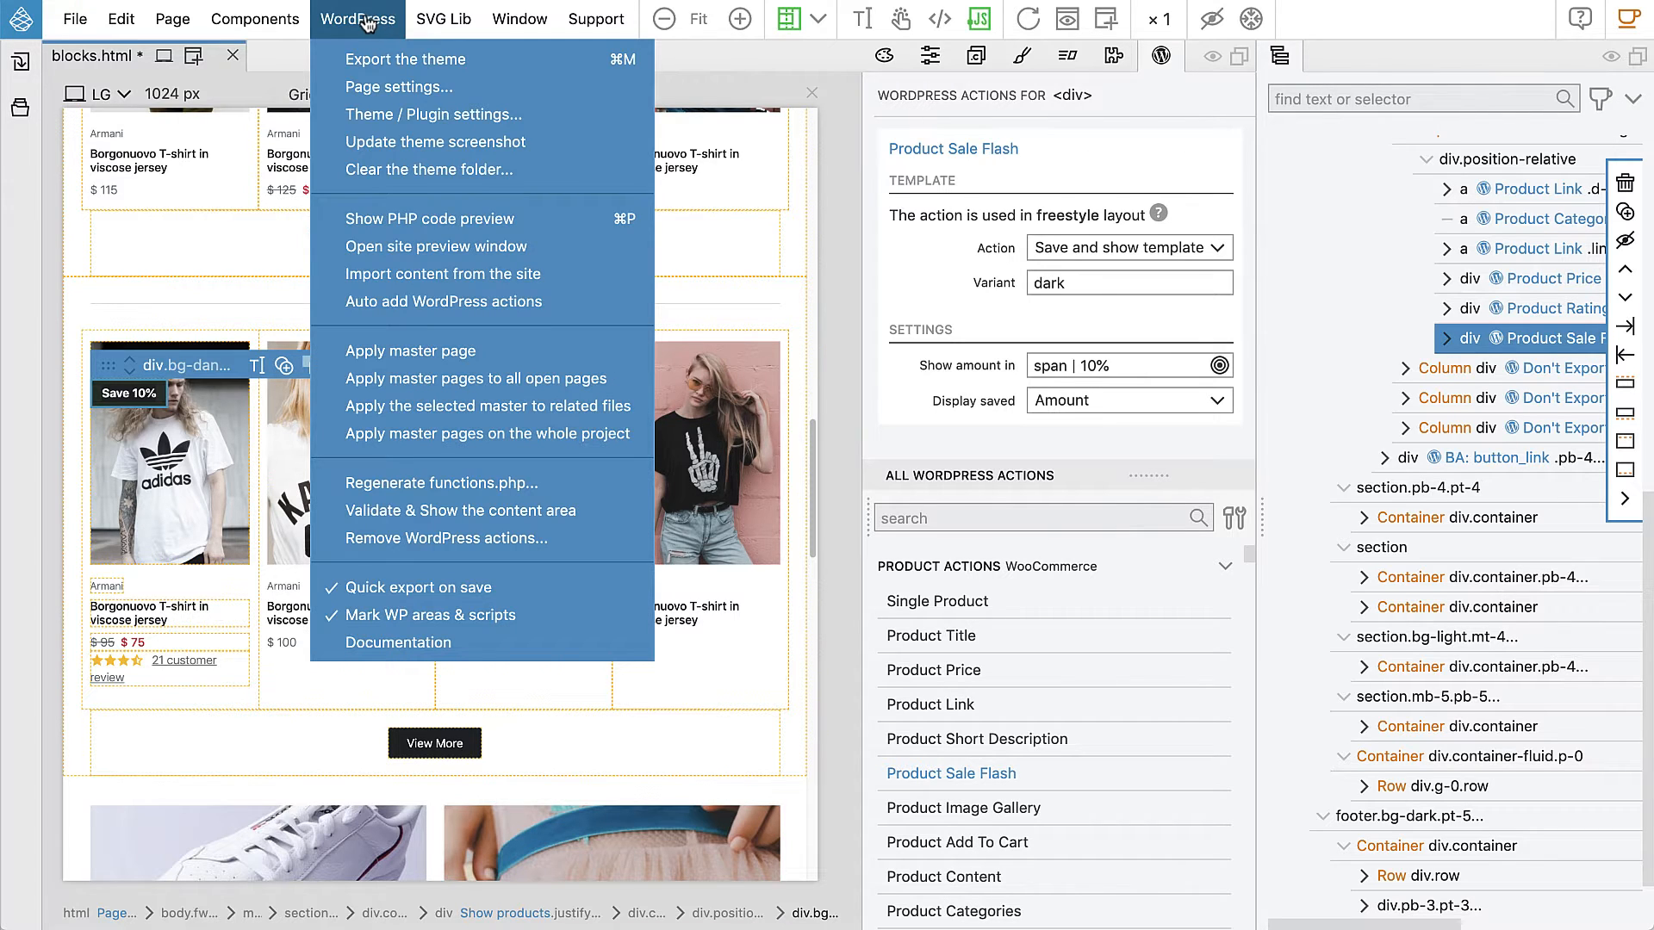
{"action": "left_click", "coordinate": [370, 58]}
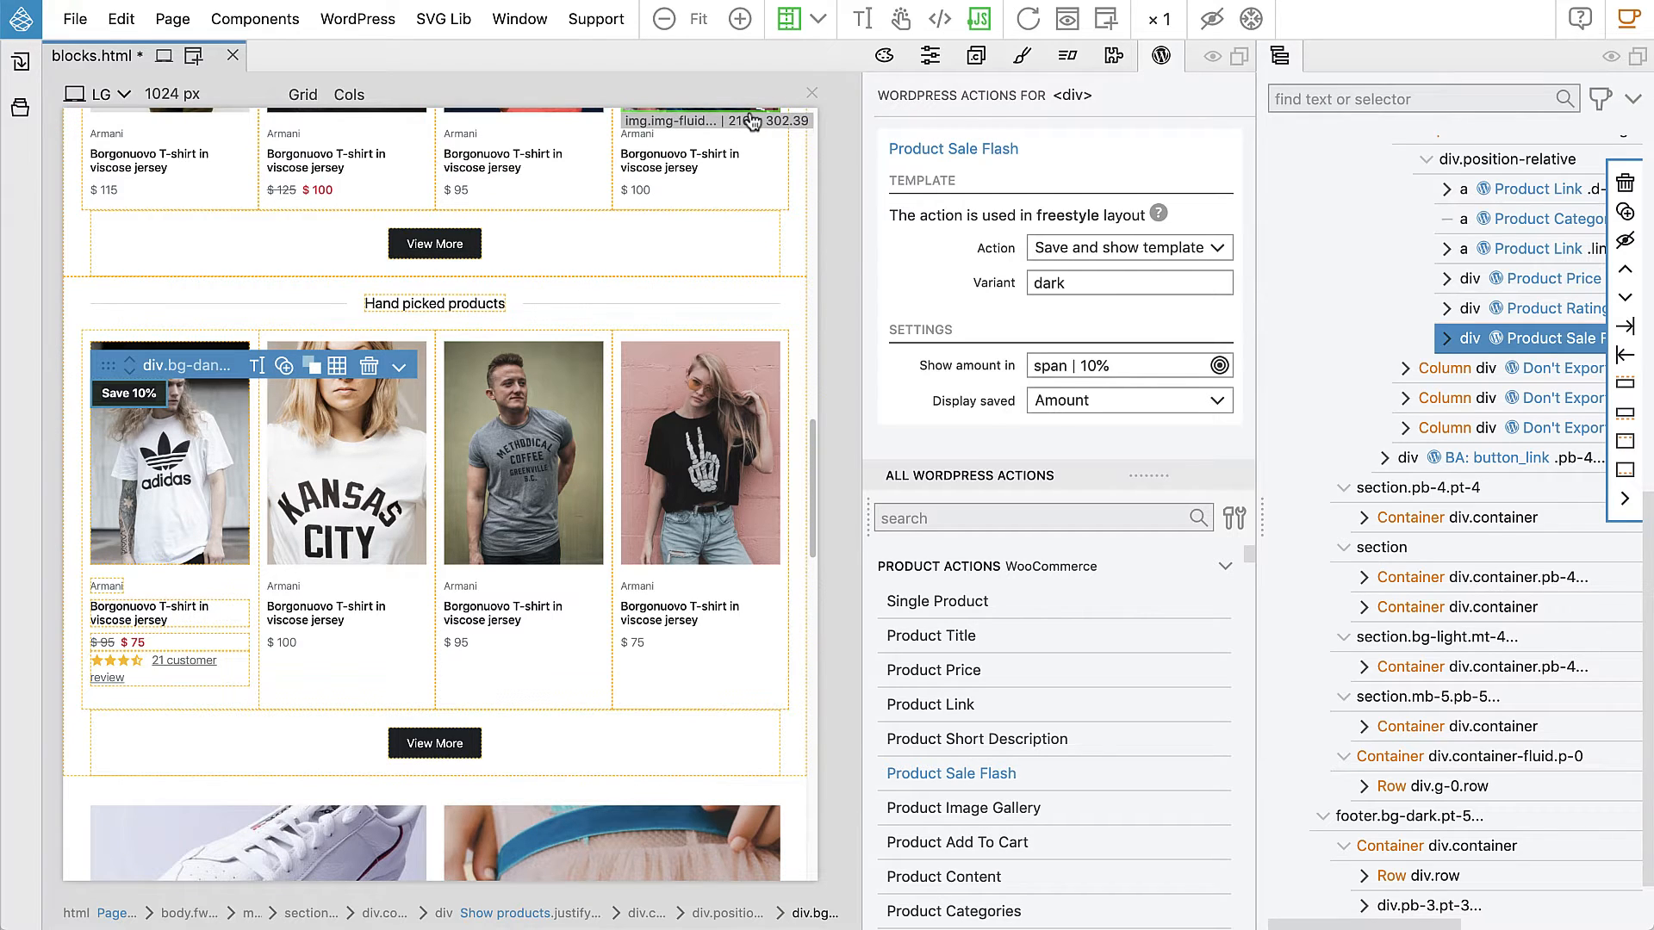
Switch to the Front Page editor in Chrome, update the page and reload it.
{"action": "key", "text": "super+Tab"}
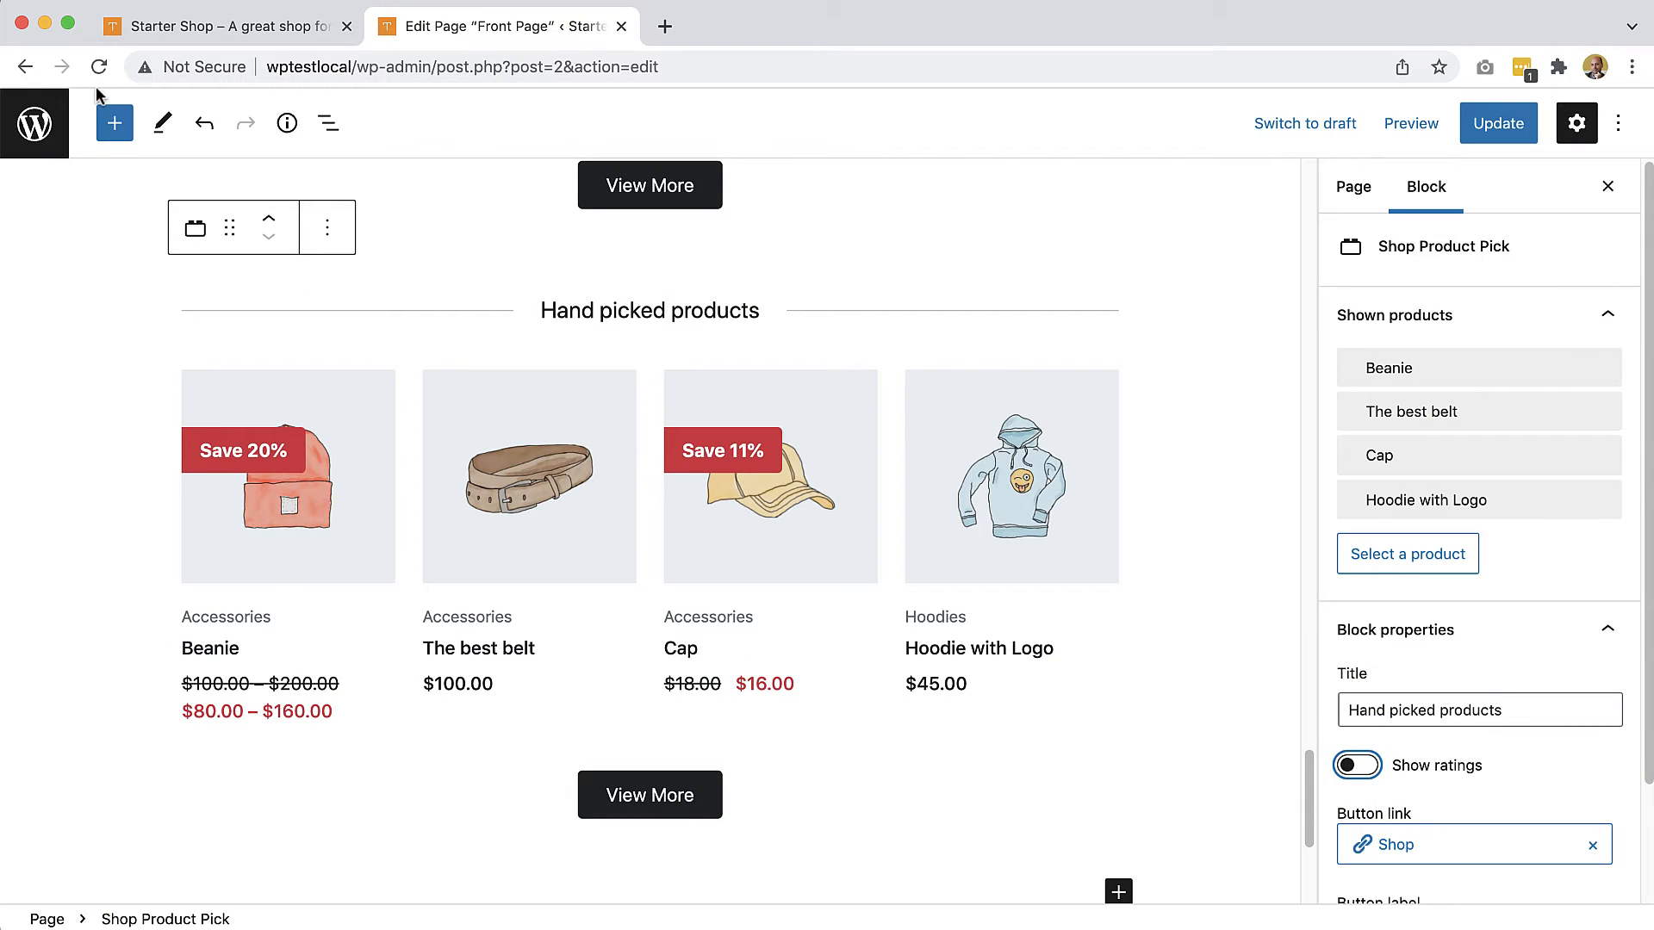
{"action": "left_click", "coordinate": [1496, 124]}
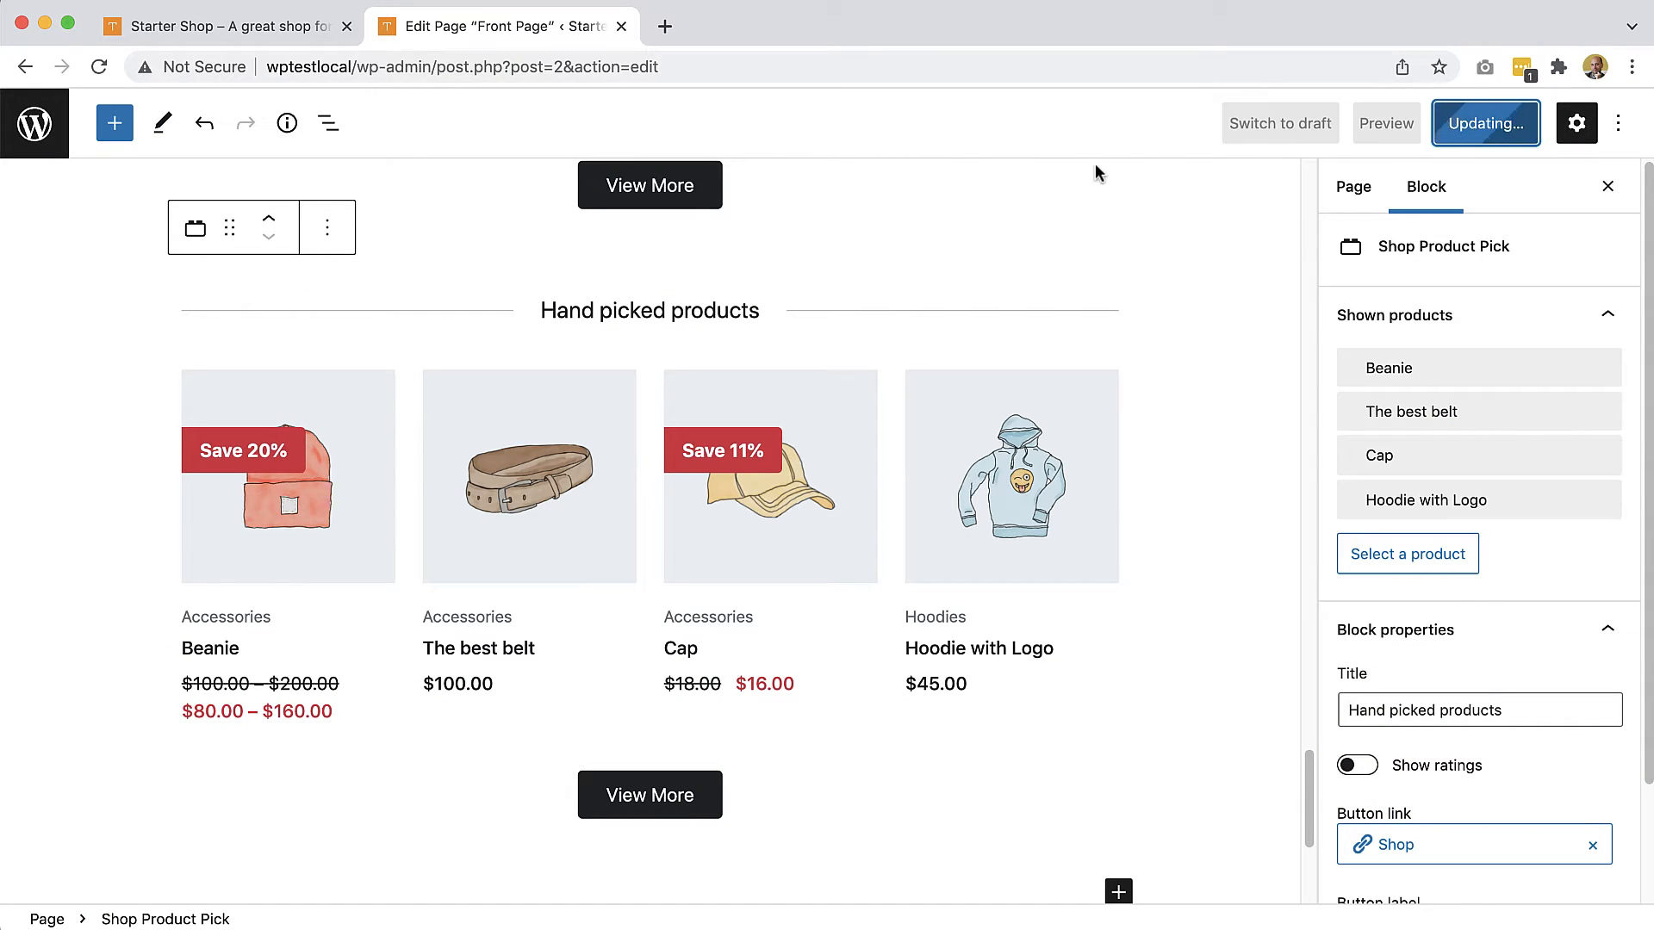
{"action": "left_click", "coordinate": [99, 69]}
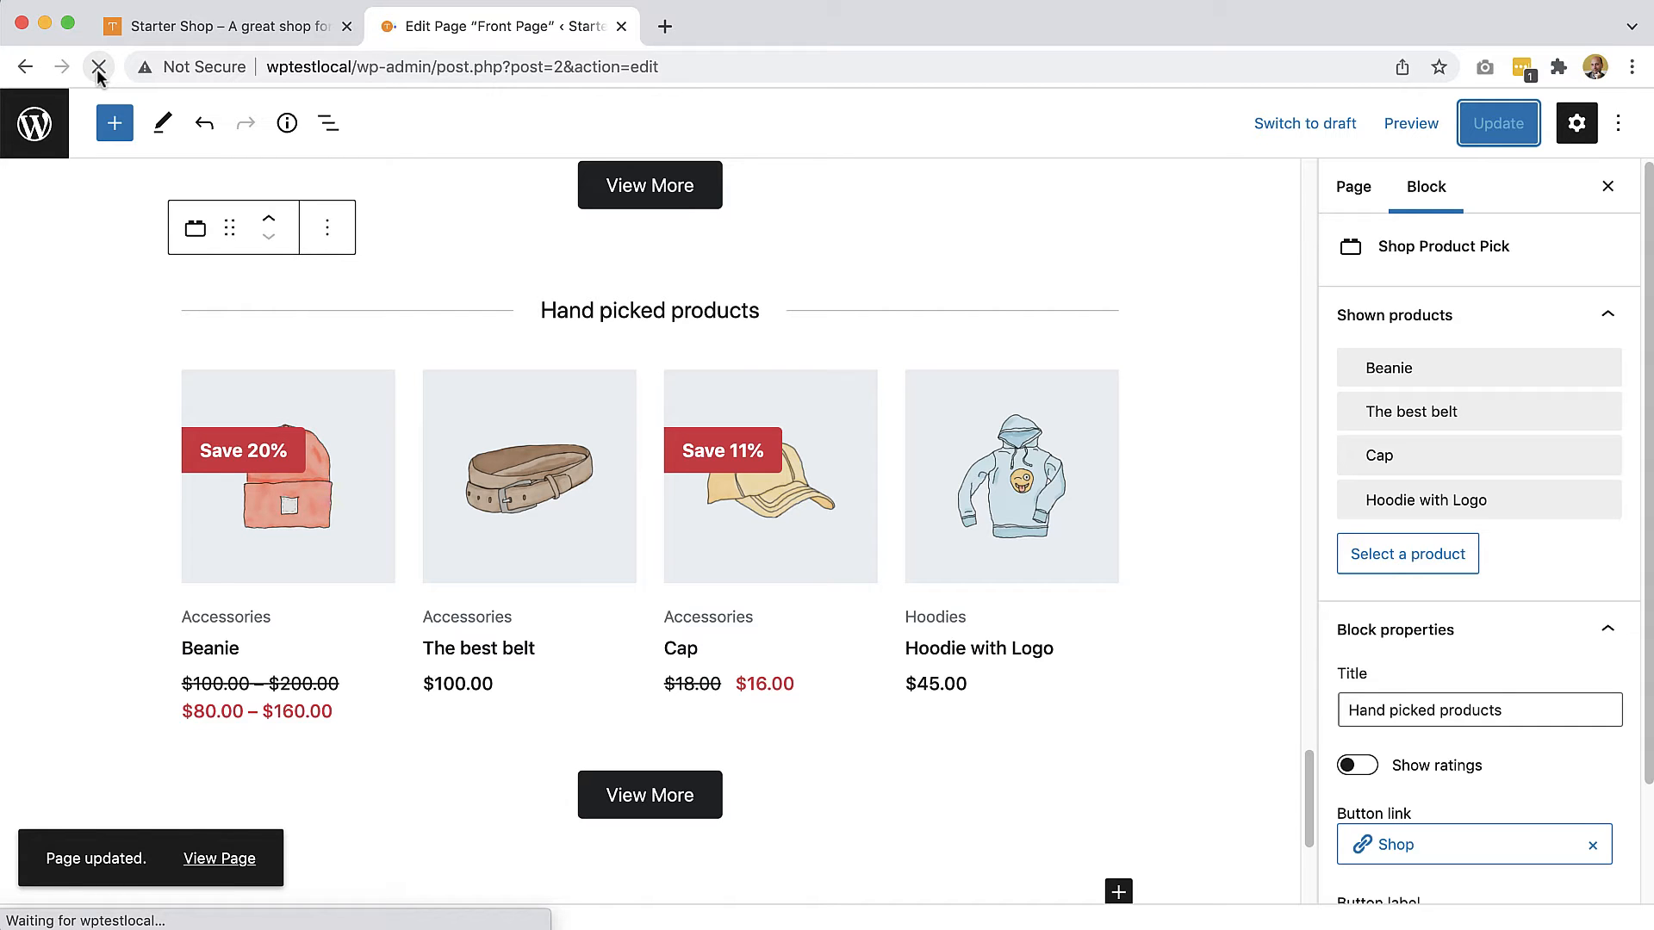
Compare the sale badges in the Bestsellers and Hand picked products blocks of the reloaded page.
{"action": "scroll", "coordinate": [1306, 293], "scroll_direction": "down", "scroll_amount": 3}
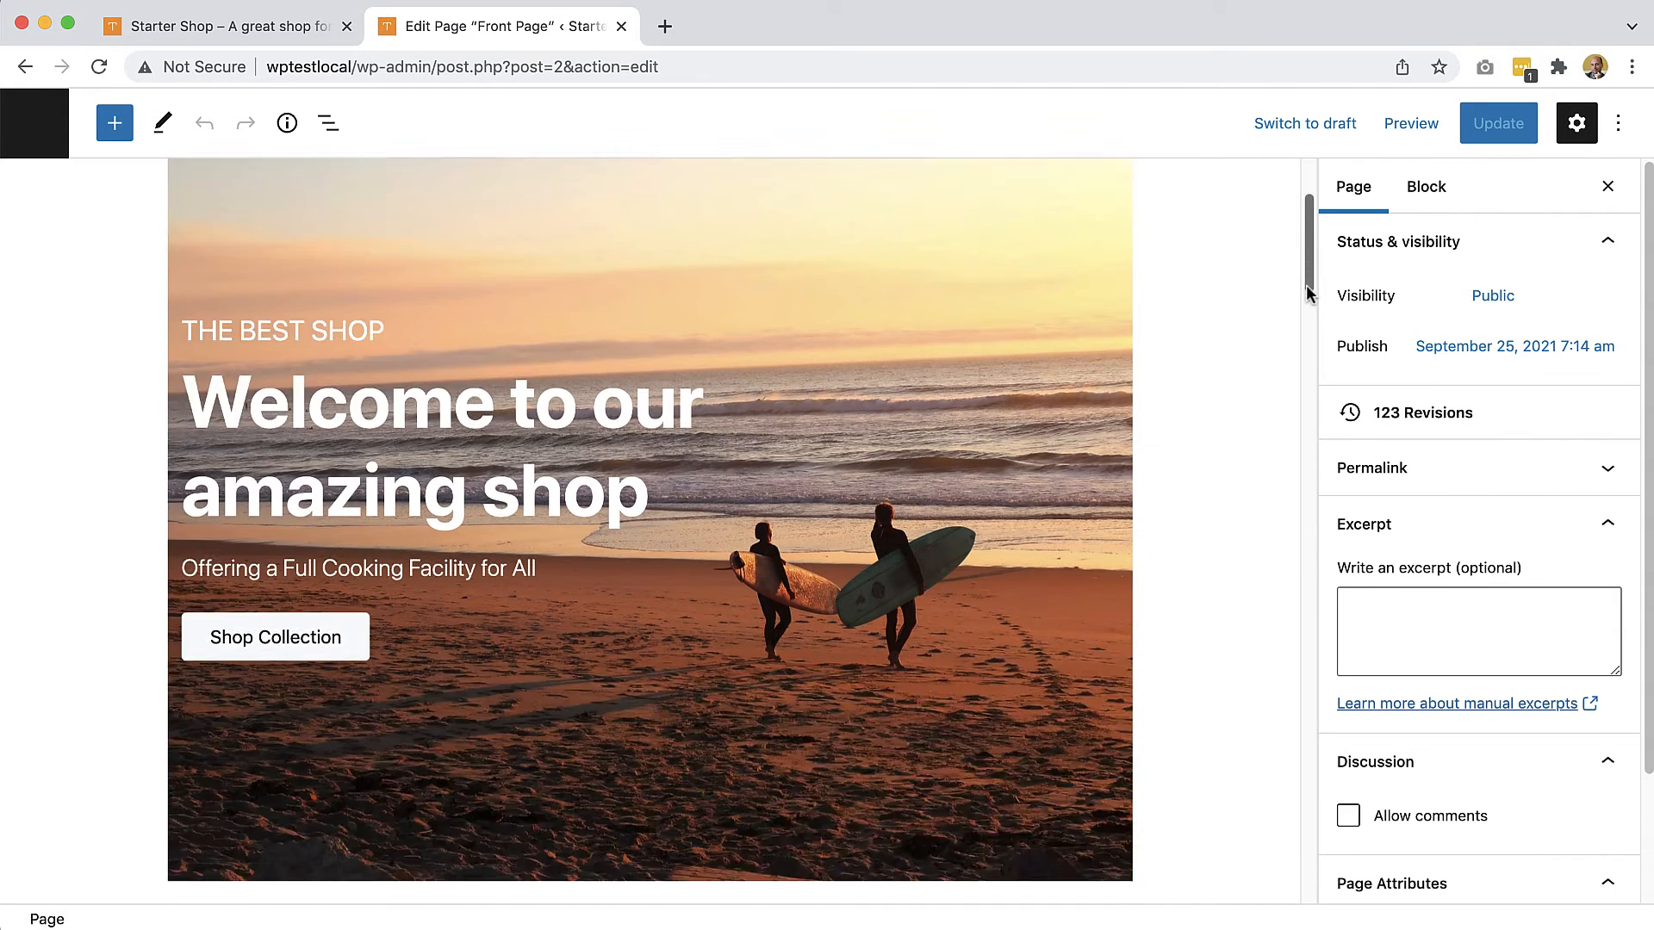
{"action": "left_click_drag", "start_coordinate": [1306, 292], "coordinate": [1292, 495]}
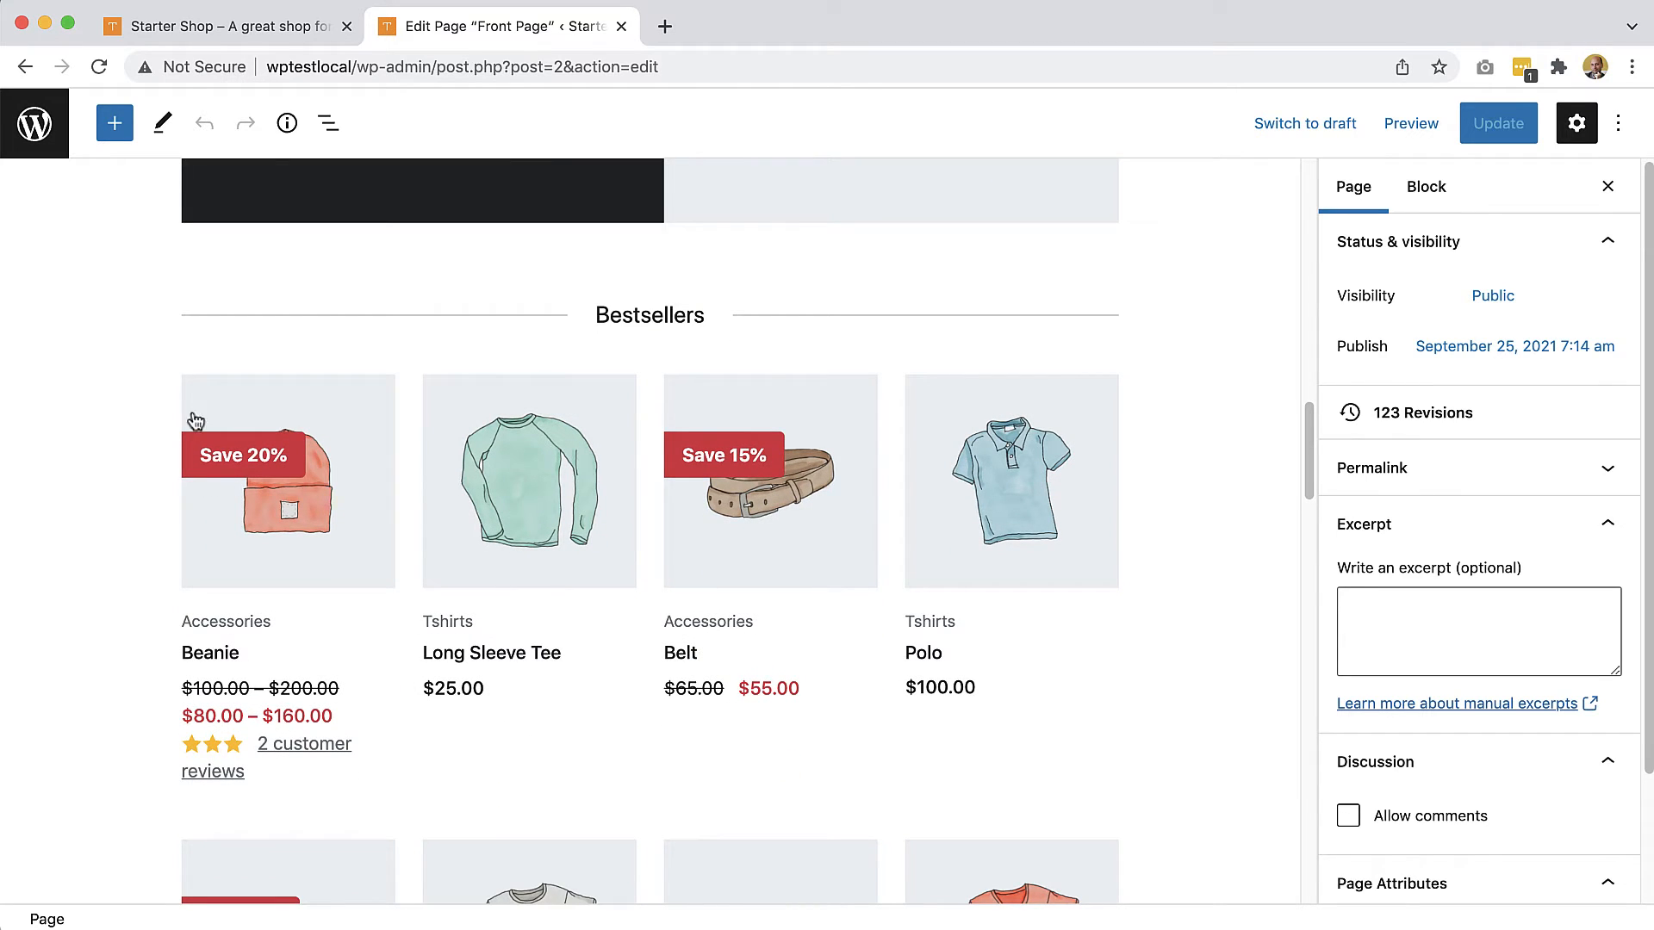
{"action": "left_click_drag", "start_coordinate": [1306, 414], "coordinate": [1264, 760]}
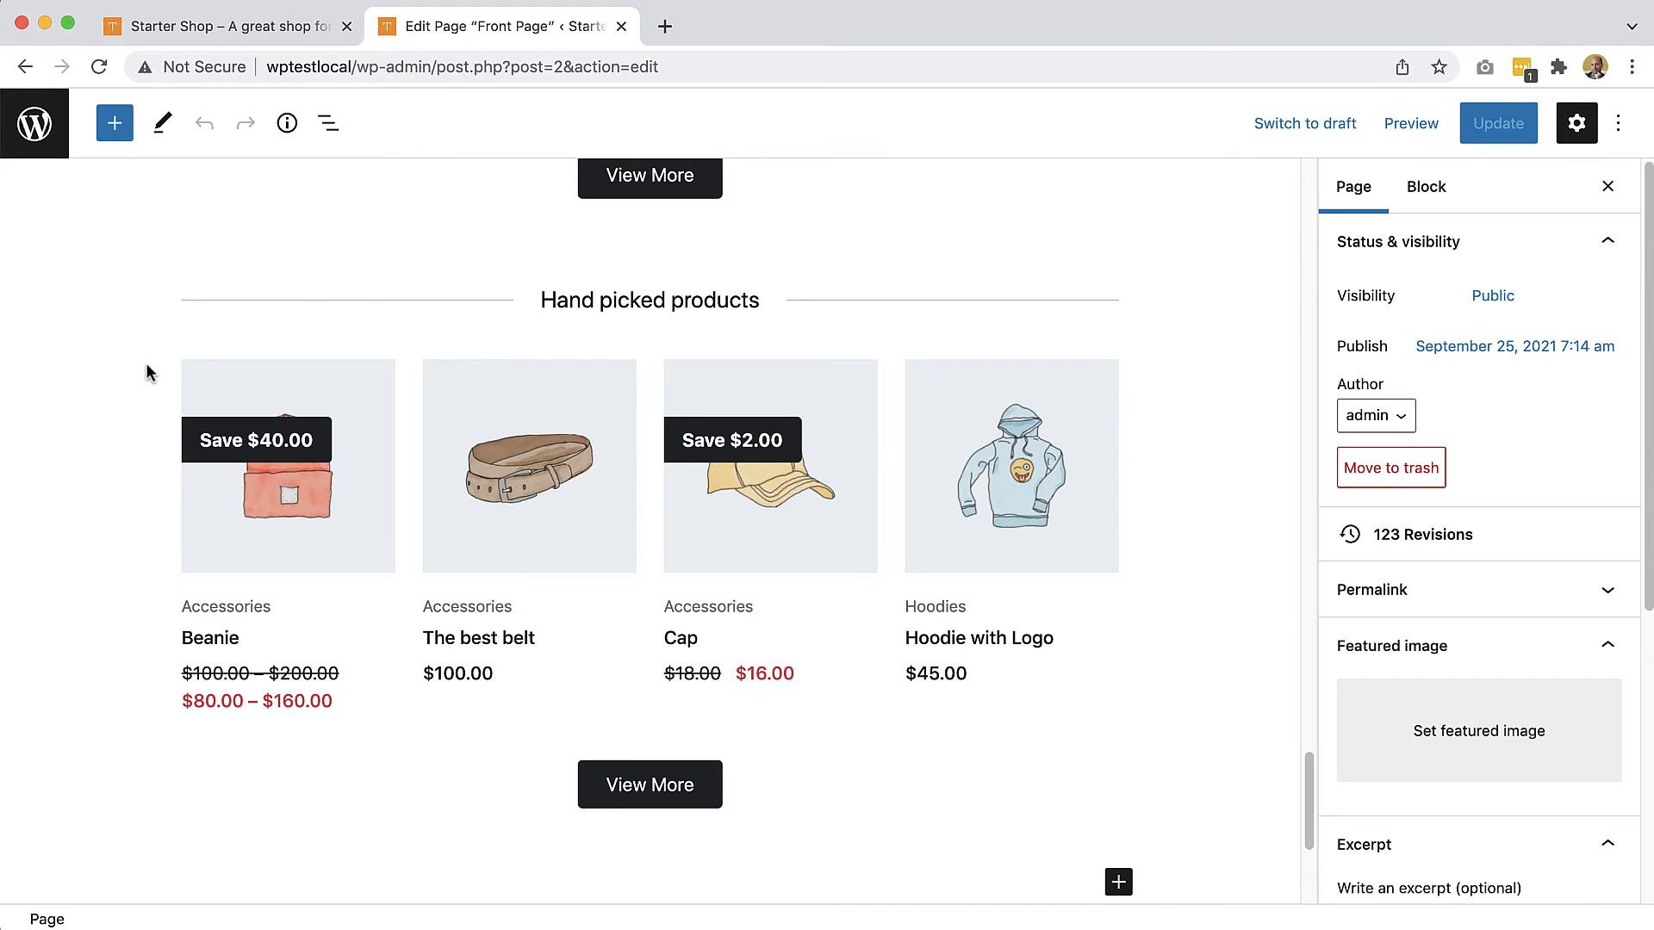
Switch to PhpStorm and open sale-flash-dark.php from the starter_shop theme's woocommerce/loop folder.
{"action": "key", "text": "super+Tab"}
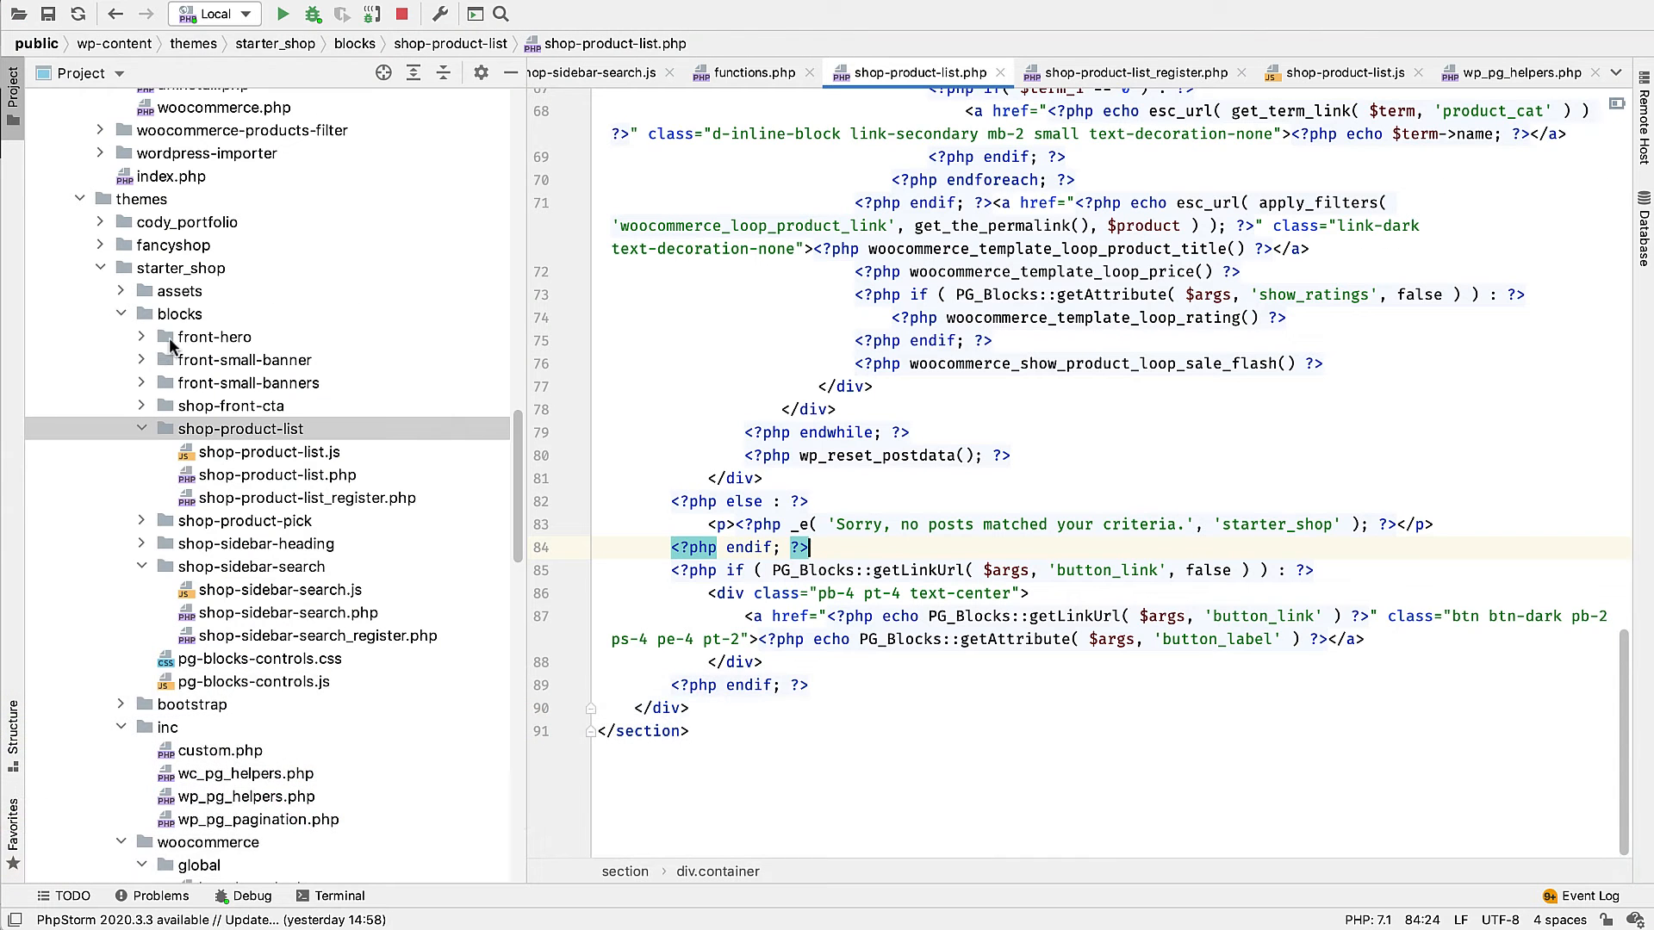
{"action": "left_click", "coordinate": [120, 314]}
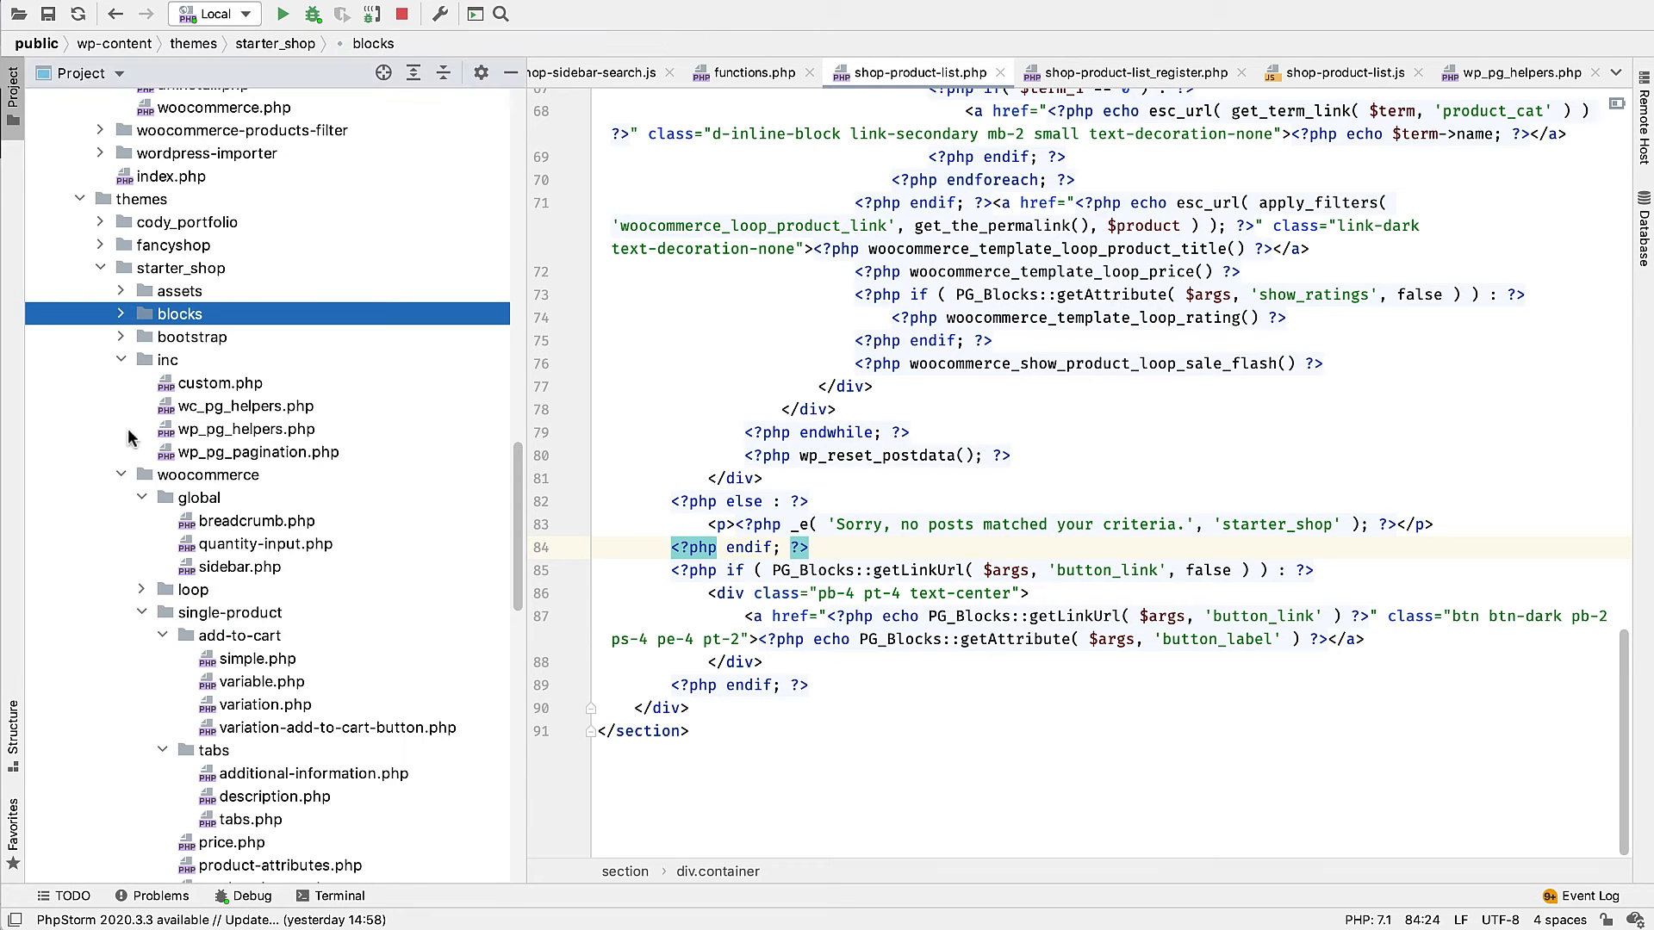
{"action": "scroll", "coordinate": [133, 469], "scroll_direction": "down", "scroll_amount": 3}
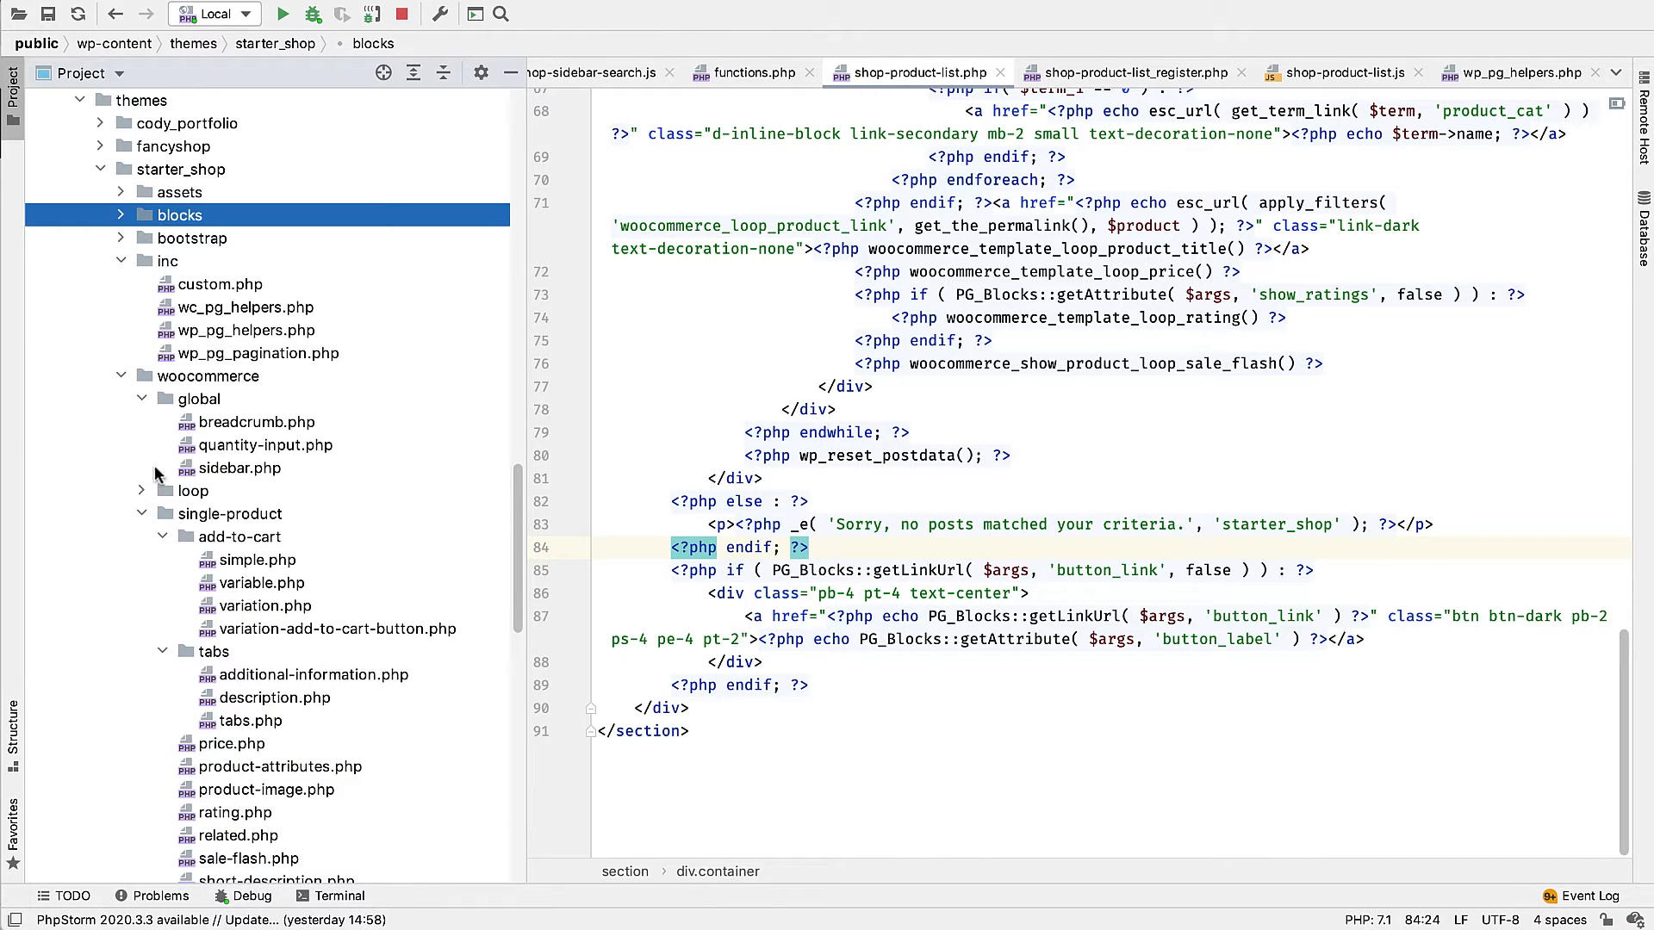
{"action": "left_click", "coordinate": [141, 492]}
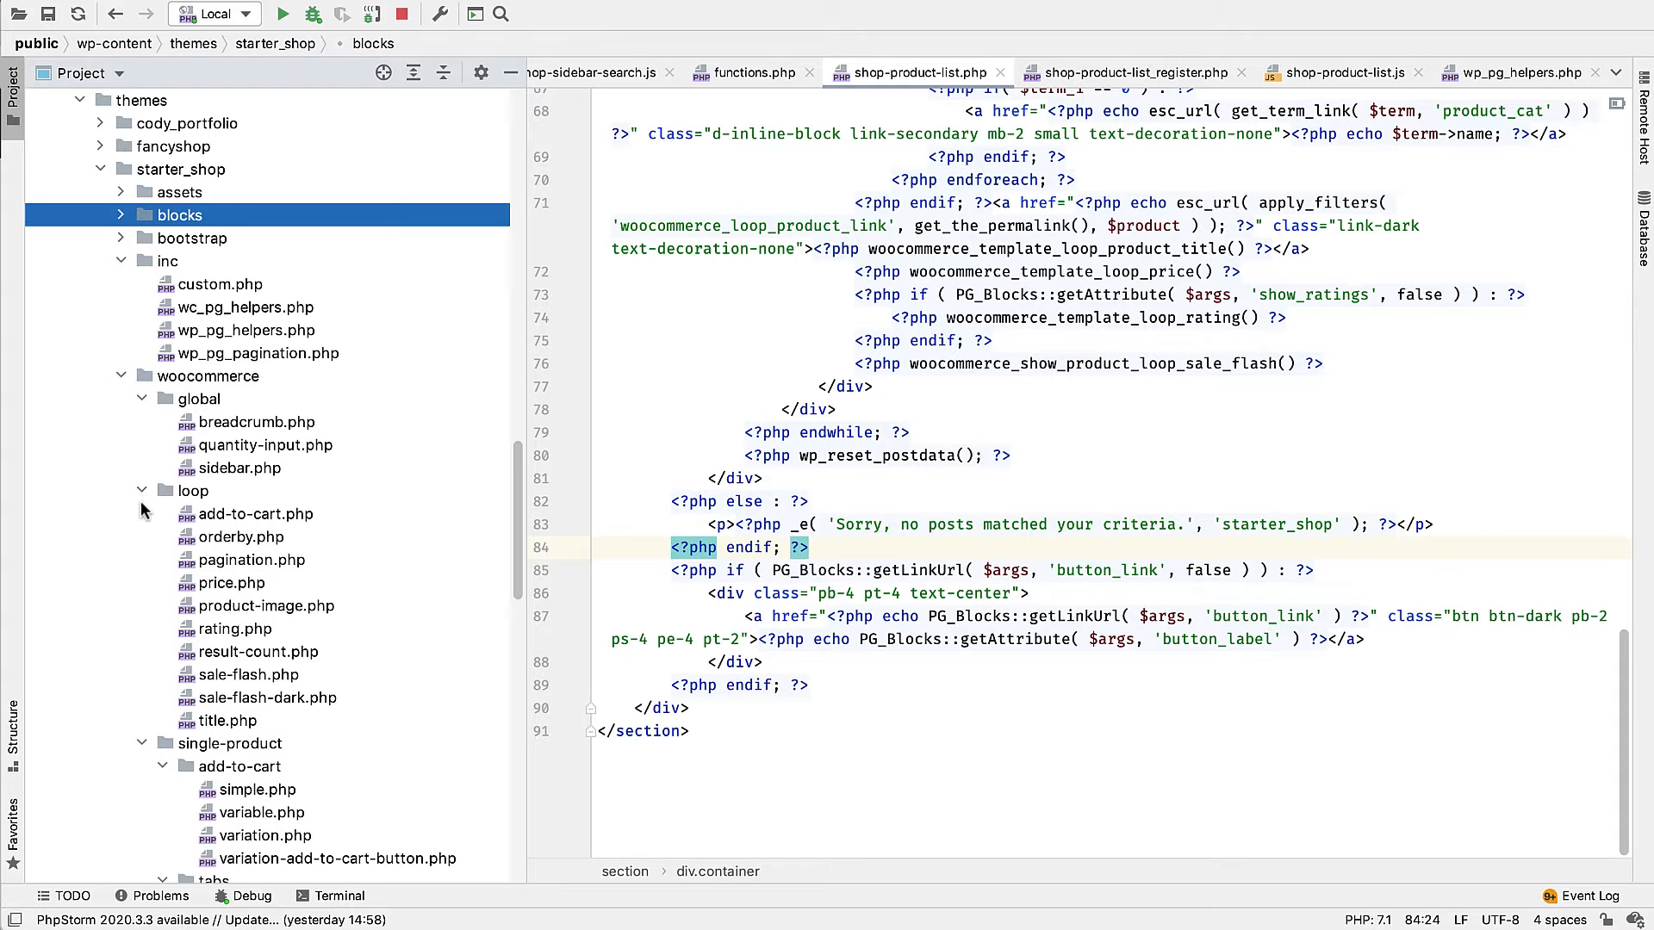
{"action": "left_click", "coordinate": [239, 676]}
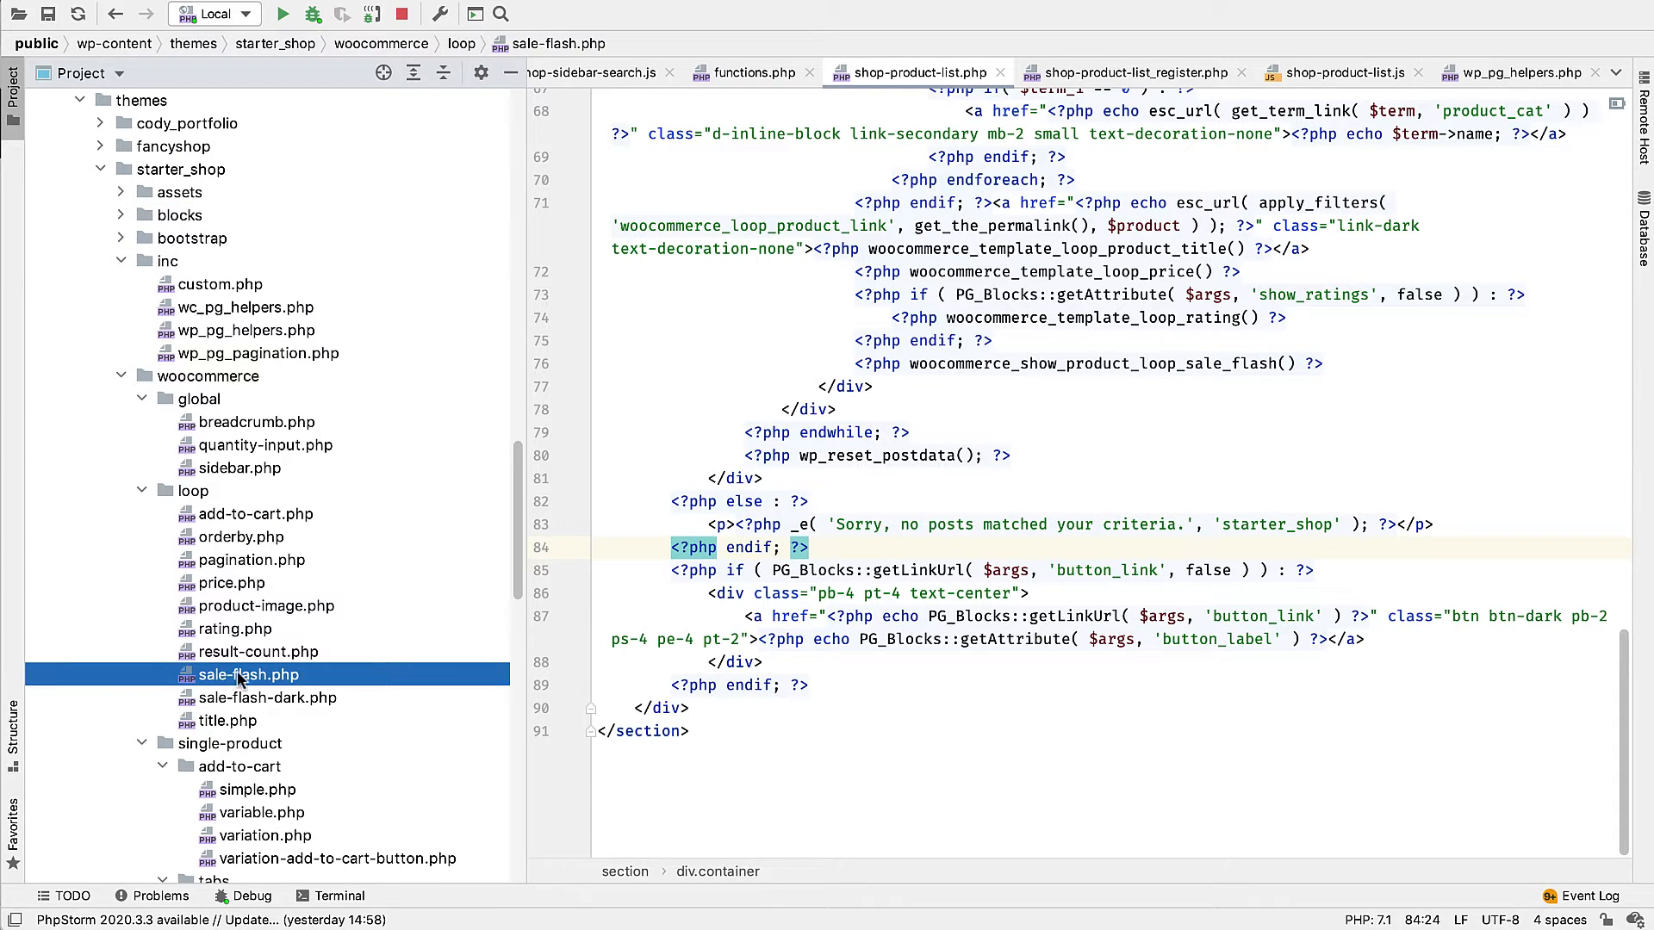
{"action": "double_click", "coordinate": [277, 699]}
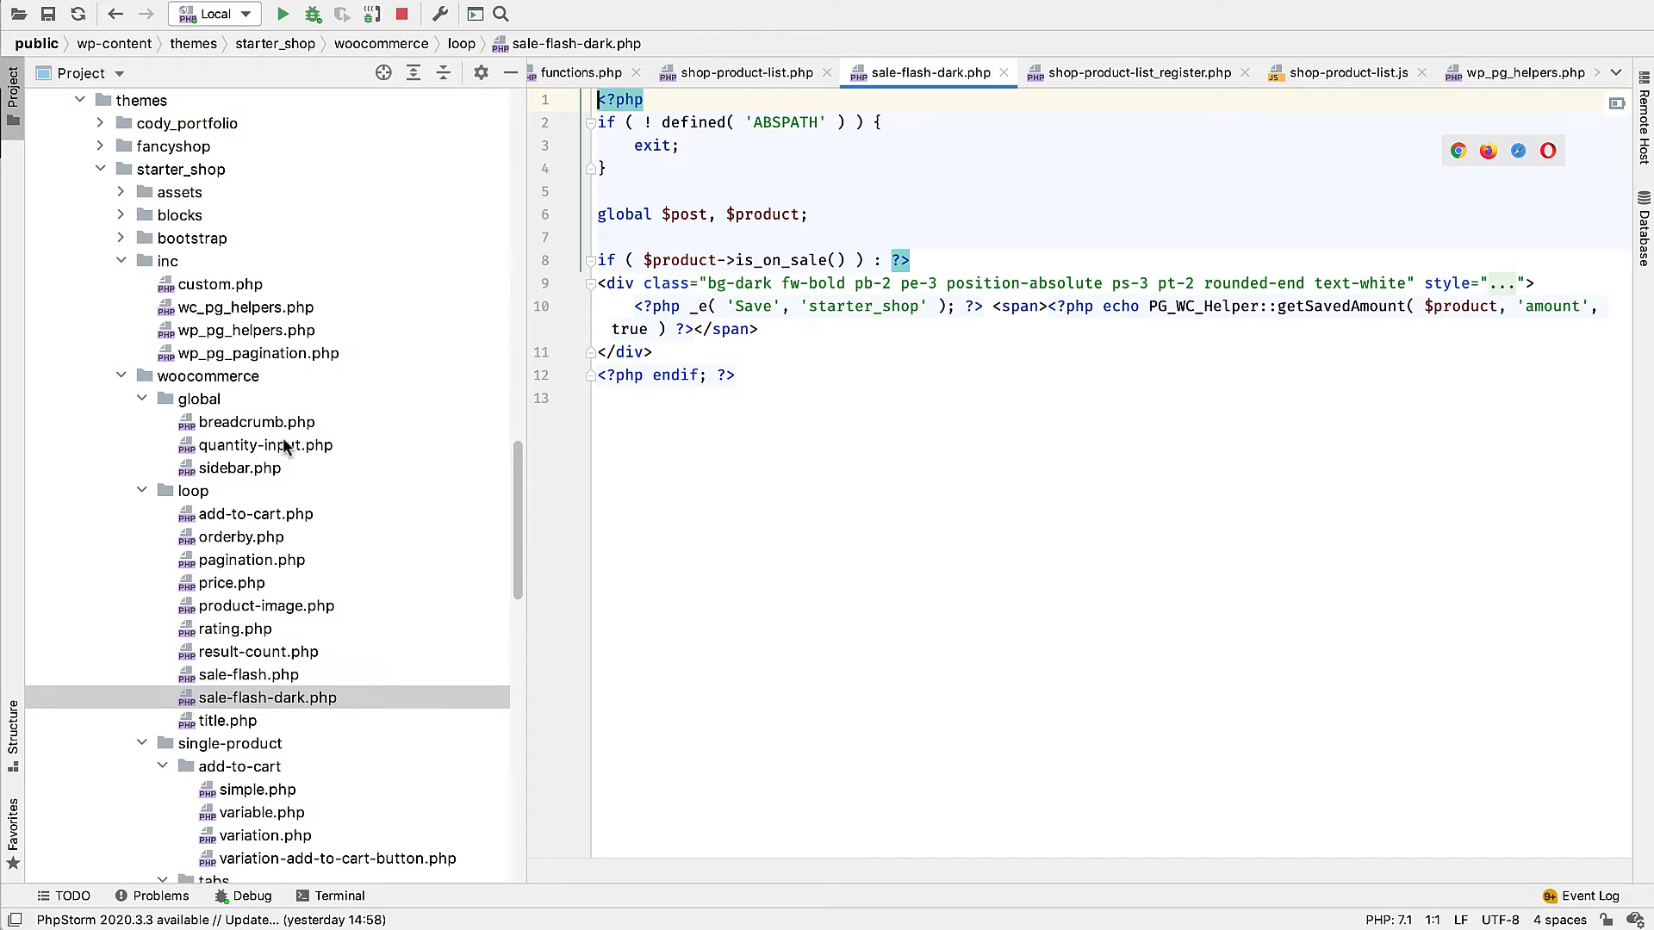
Open shop-product-pick.php from the theme's blocks/shop-product-pick folder.
{"action": "left_click", "coordinate": [122, 215]}
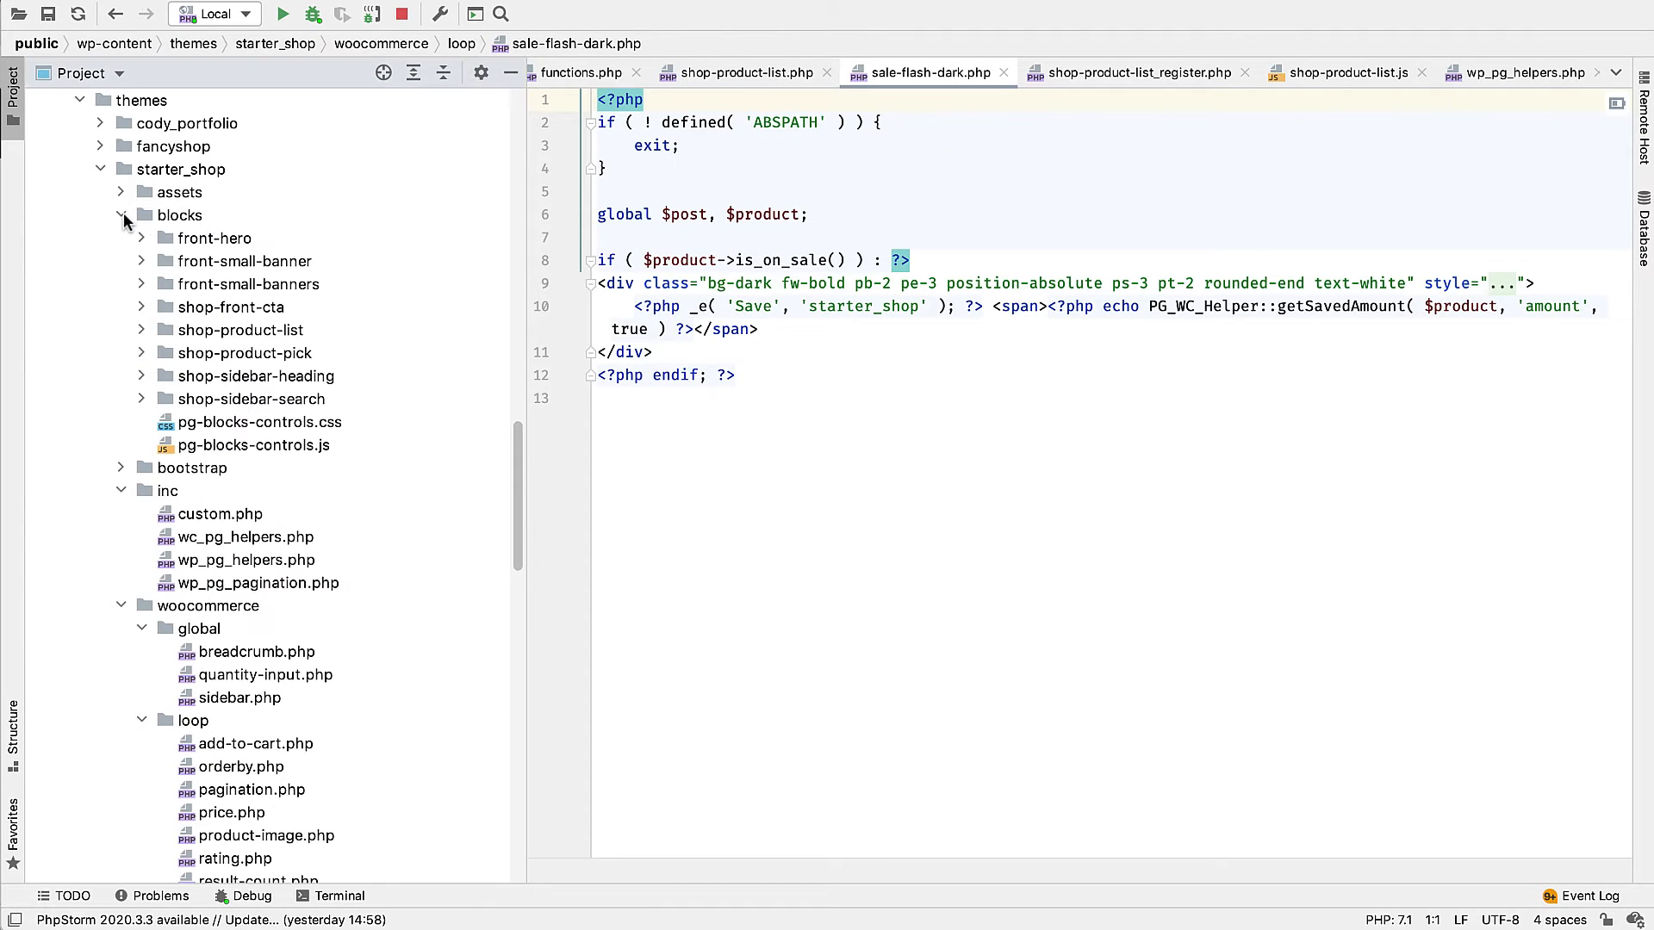
{"action": "left_click", "coordinate": [141, 353]}
{"action": "double_click", "coordinate": [241, 397]}
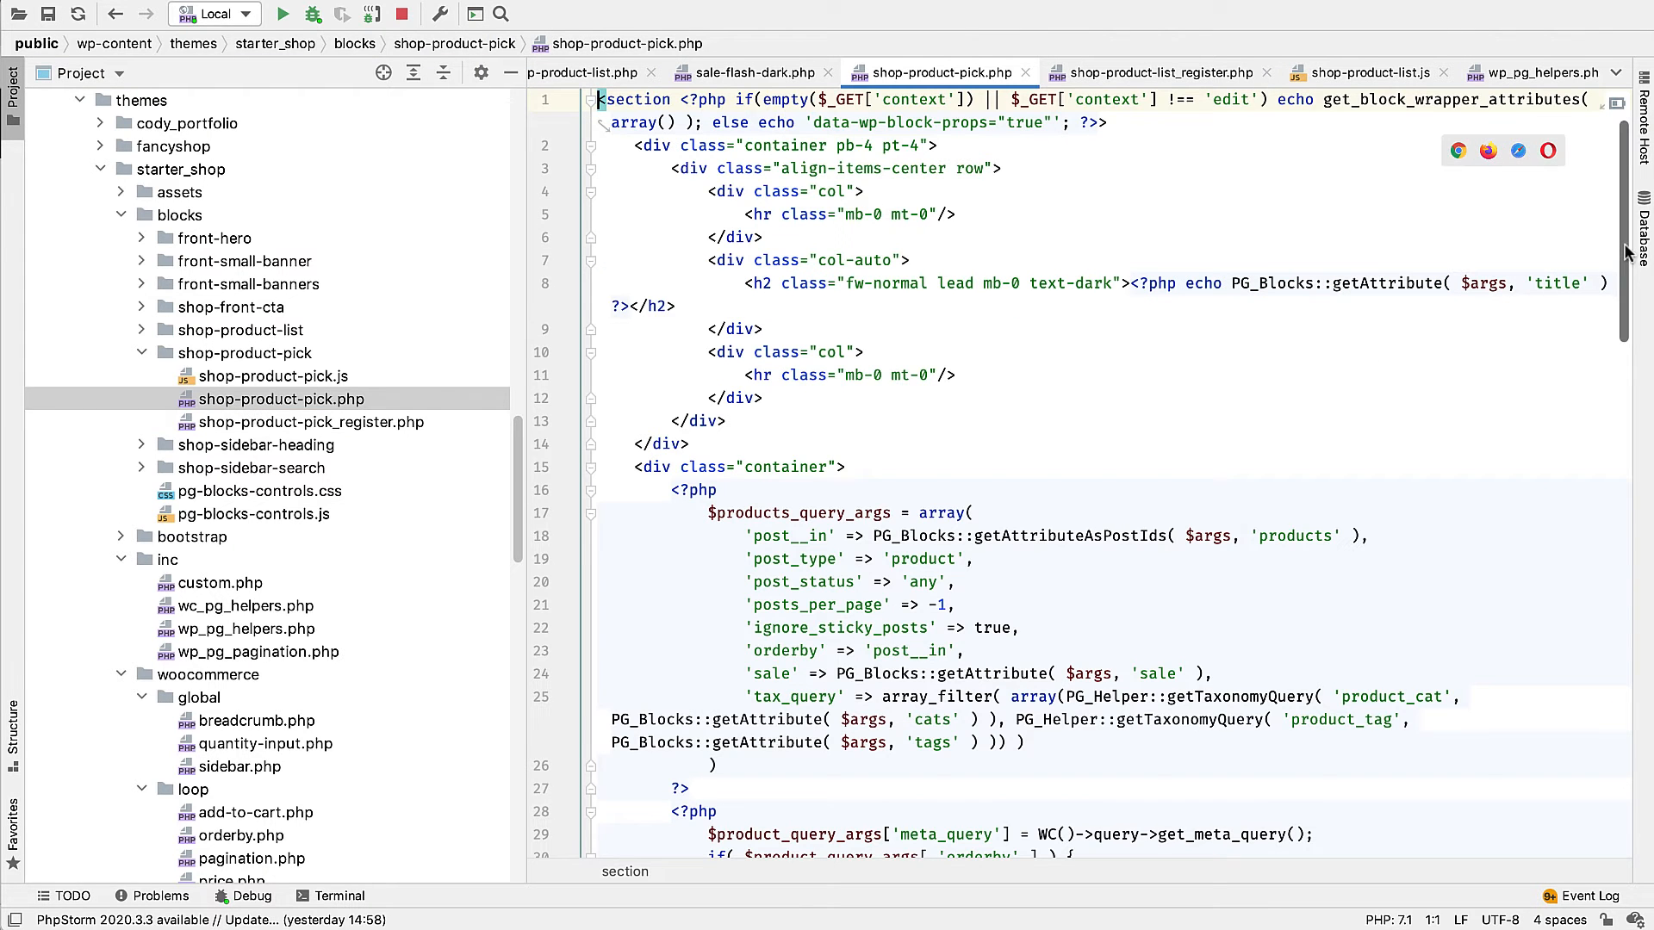
Examine the PG_WC_Helper::withTemplateVariant call with the 'dark' variant that wraps woocommerce_show_product_loop_sale_flash in shop-product-pick.php.
{"action": "left_click_drag", "start_coordinate": [1627, 256], "coordinate": [1592, 697]}
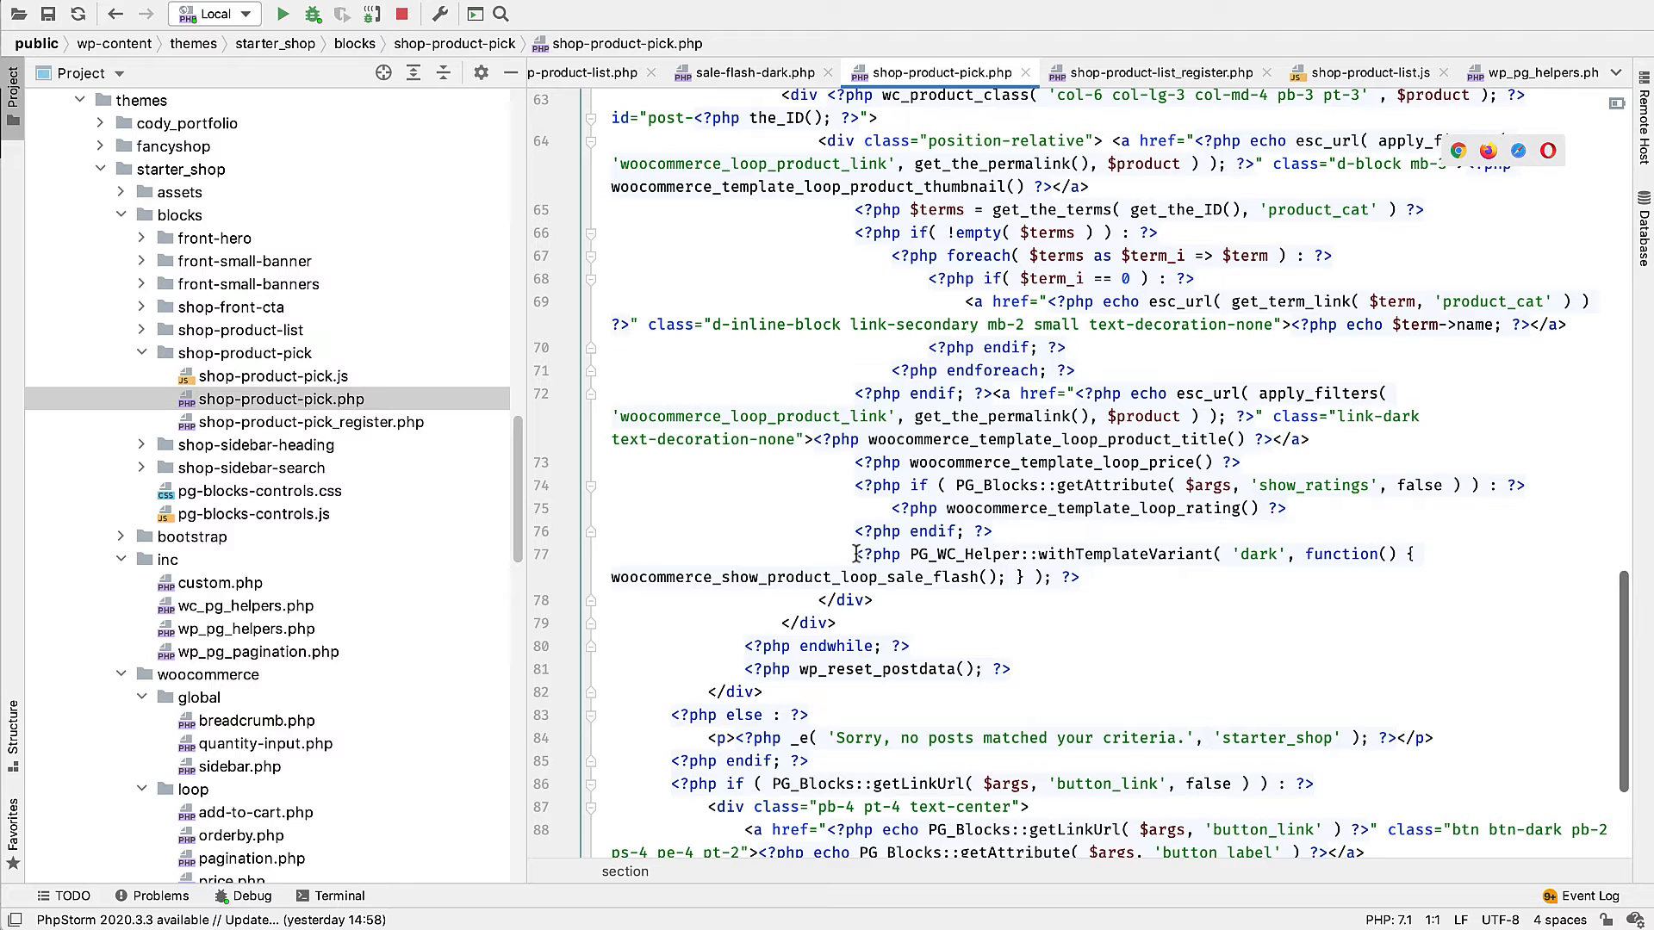
{"action": "left_click_drag", "start_coordinate": [854, 554], "coordinate": [1109, 583]}
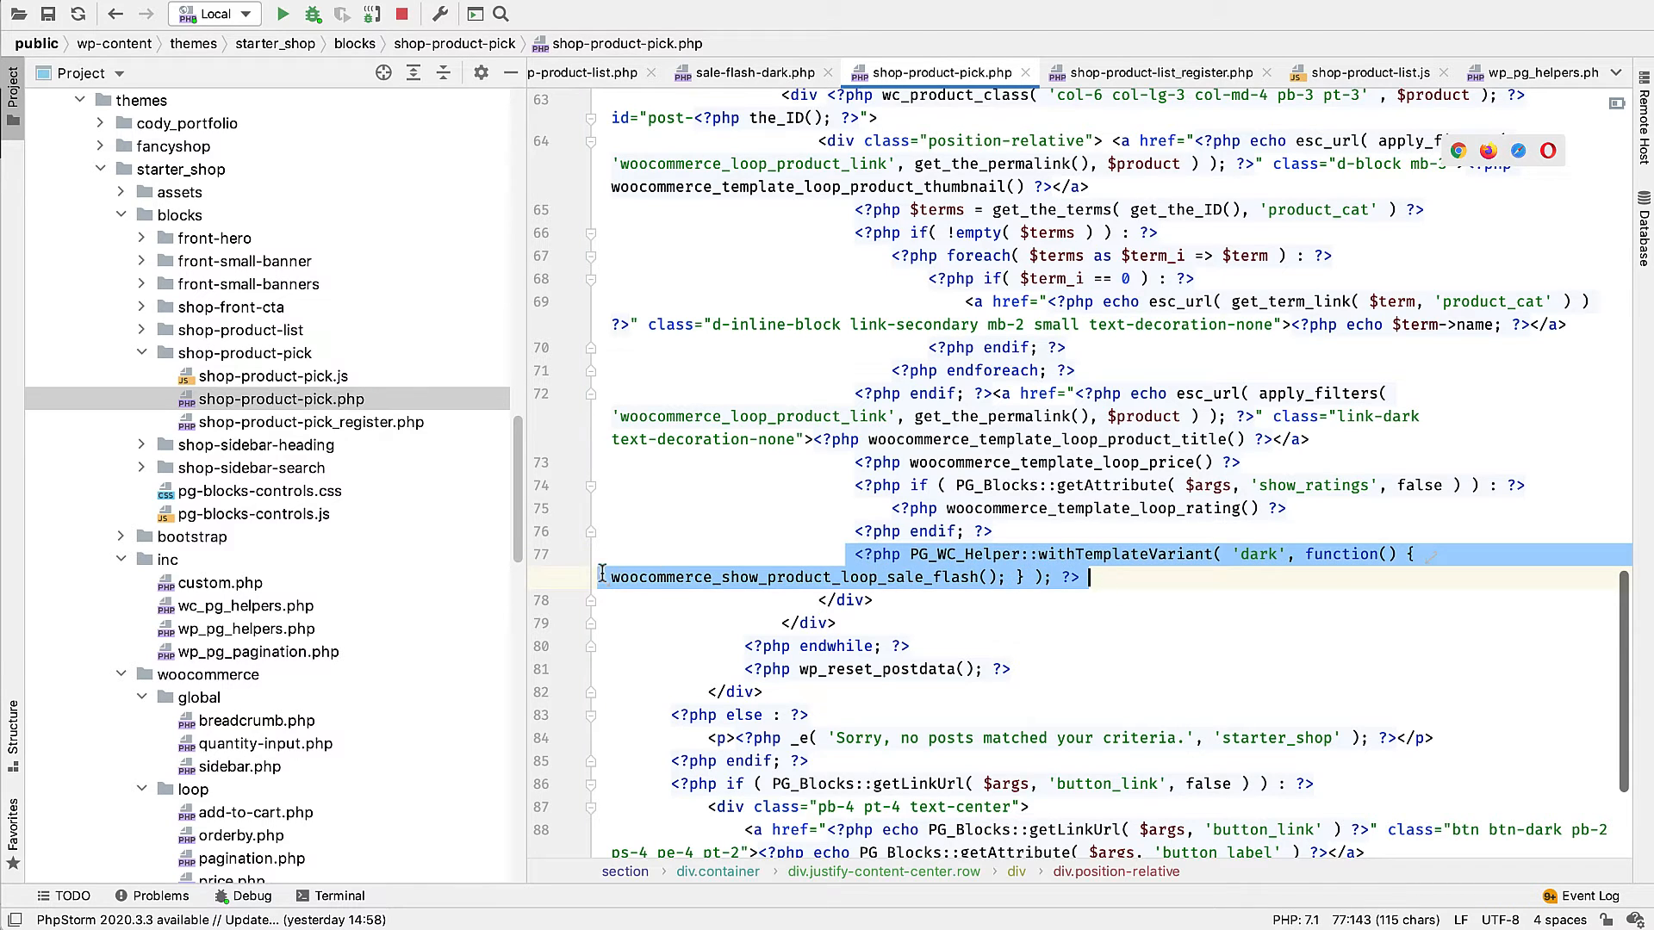
{"action": "left_click_drag", "start_coordinate": [601, 576], "coordinate": [994, 579]}
{"action": "left_click", "coordinate": [1105, 592]}
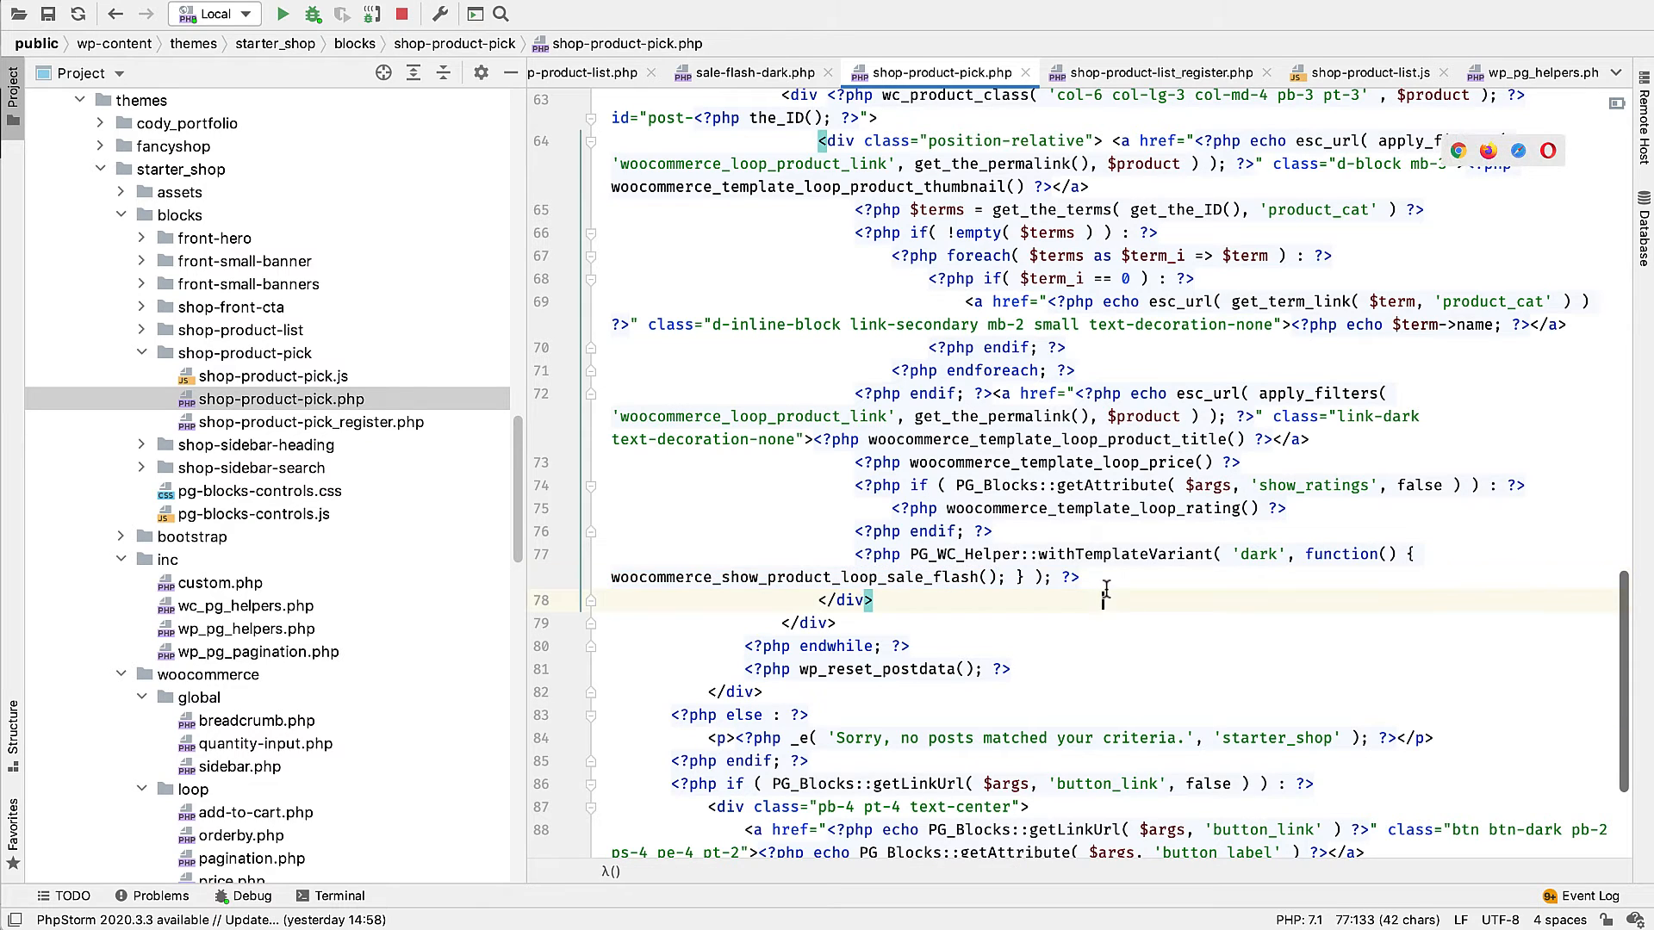
{"action": "left_click_drag", "start_coordinate": [853, 554], "coordinate": [1105, 579]}
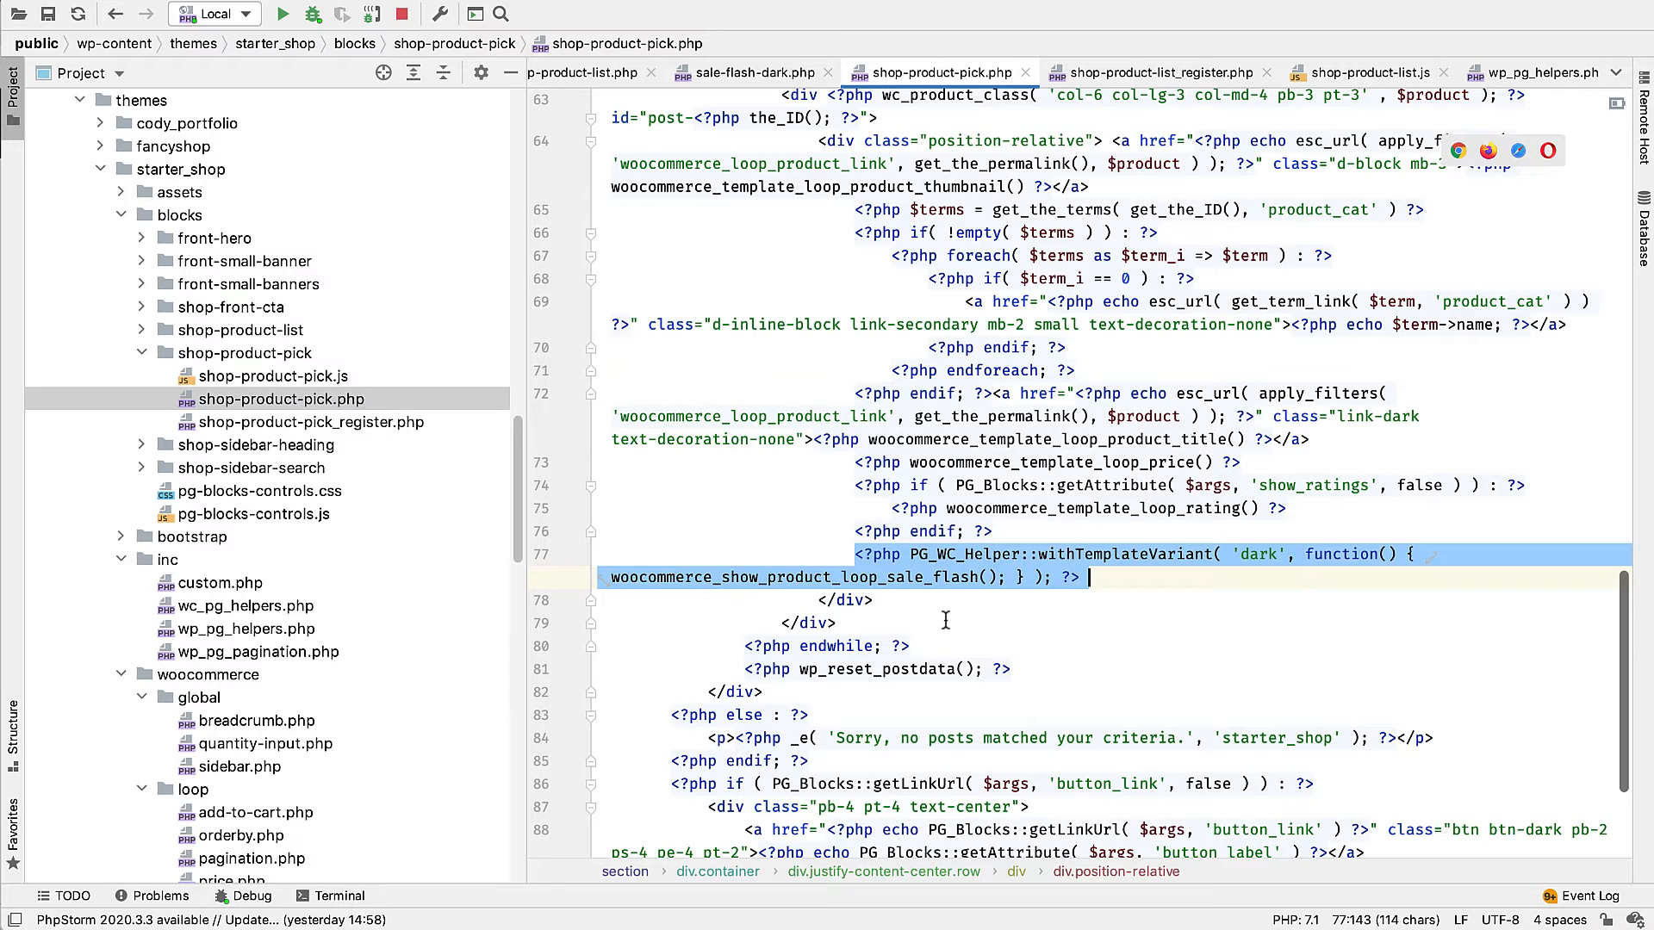
{"action": "left_click", "coordinate": [970, 602]}
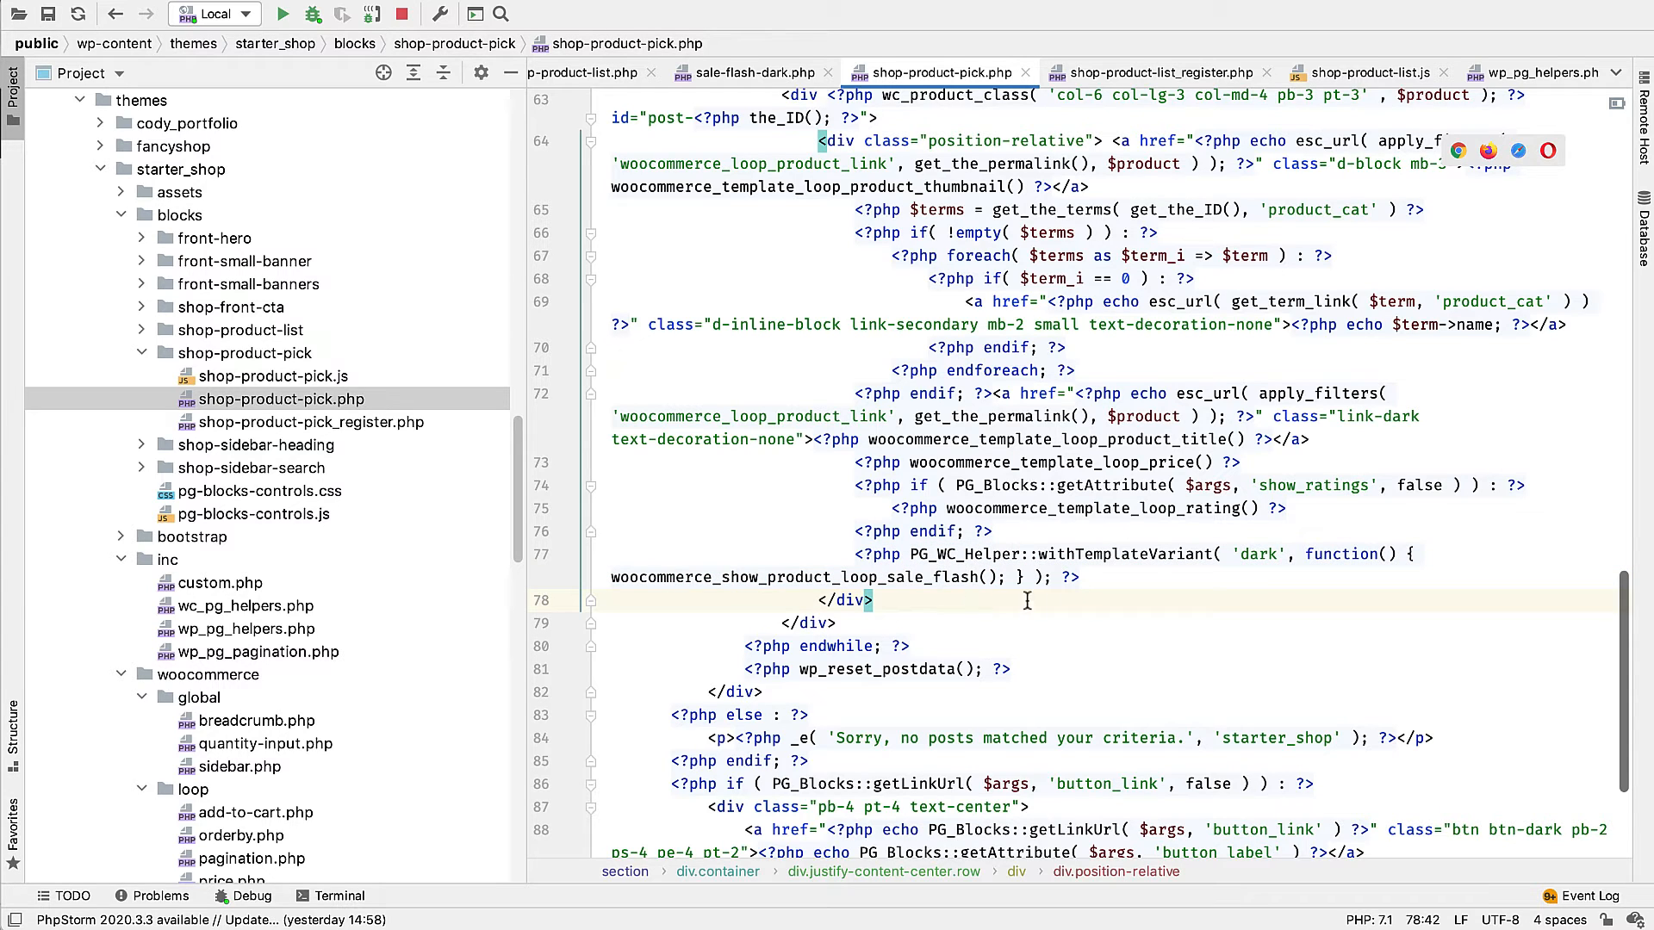
{"action": "mouse_move", "coordinate": [1101, 555]}
{"action": "mouse_move", "coordinate": [1215, 549]}
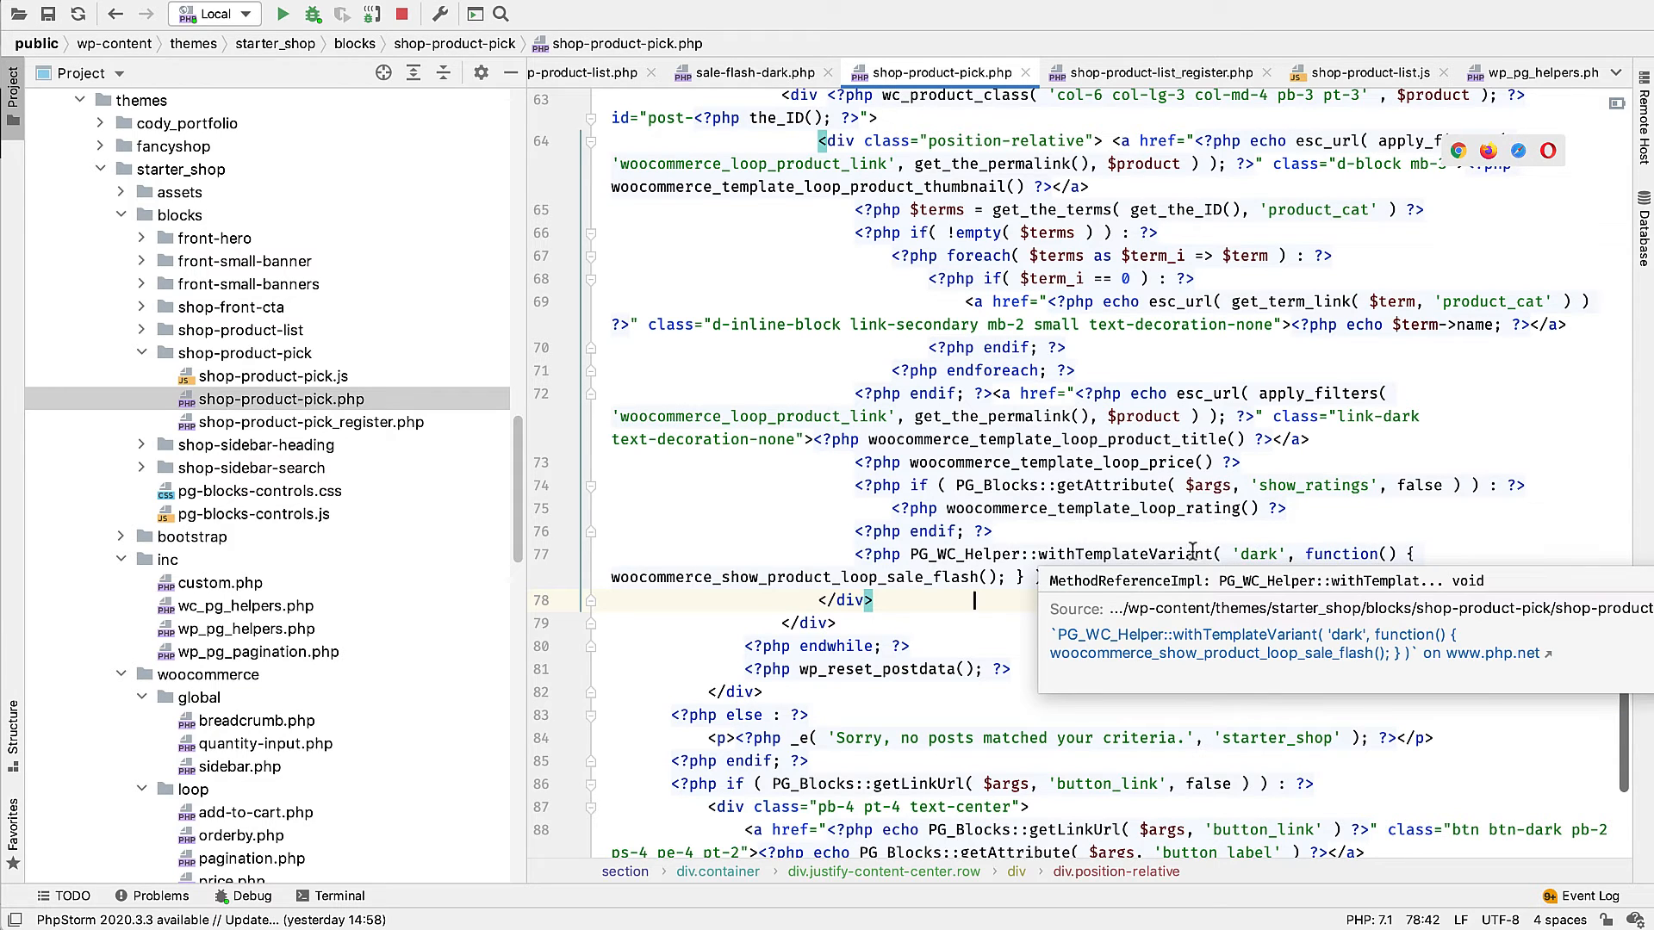
{"action": "mouse_move", "coordinate": [999, 441]}
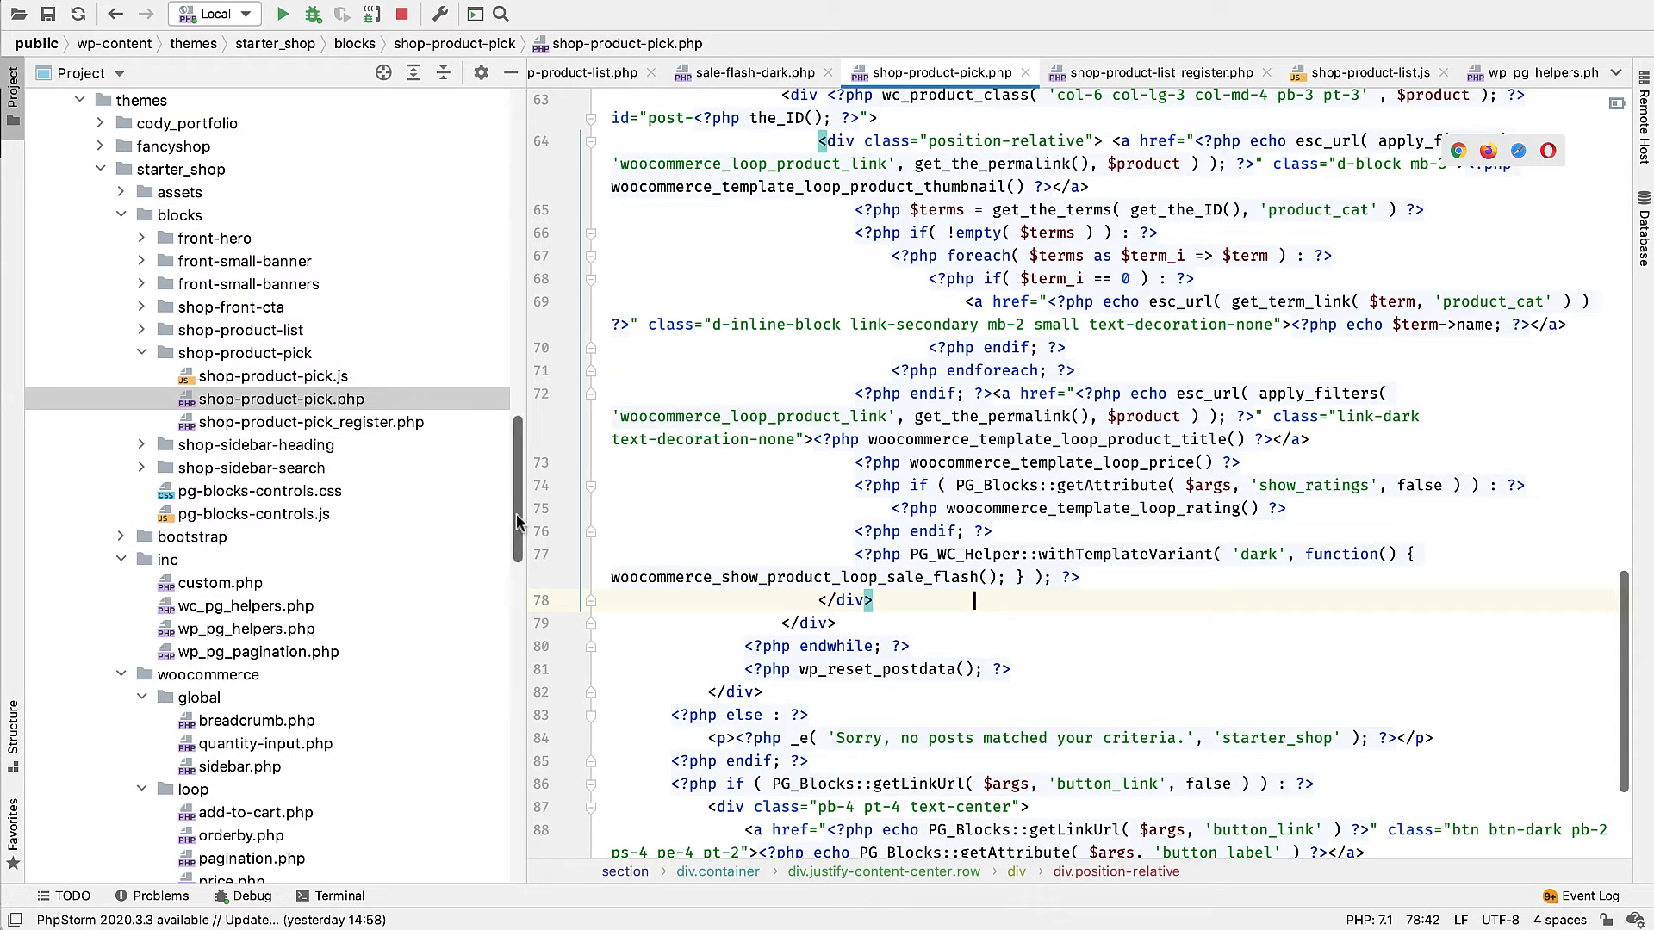
Open the starter_shop theme's functions.php and find the Pinegrow-generated WooCommerce filters section.
{"action": "left_click_drag", "start_coordinate": [517, 532], "coordinate": [487, 746]}
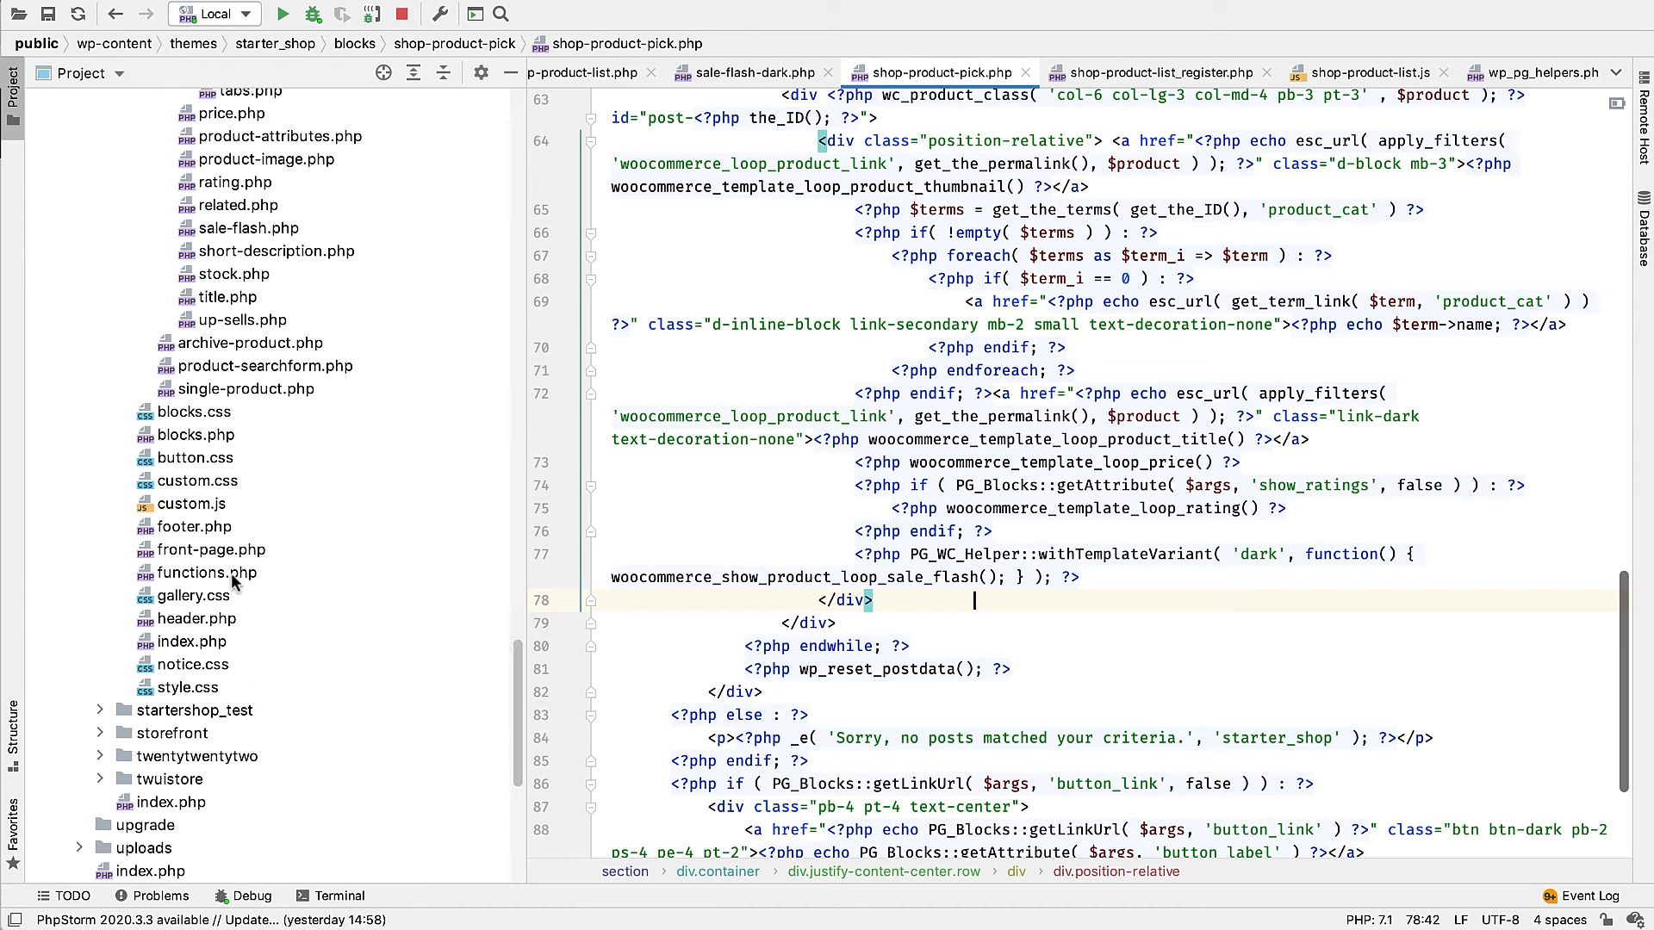
{"action": "double_click", "coordinate": [233, 582]}
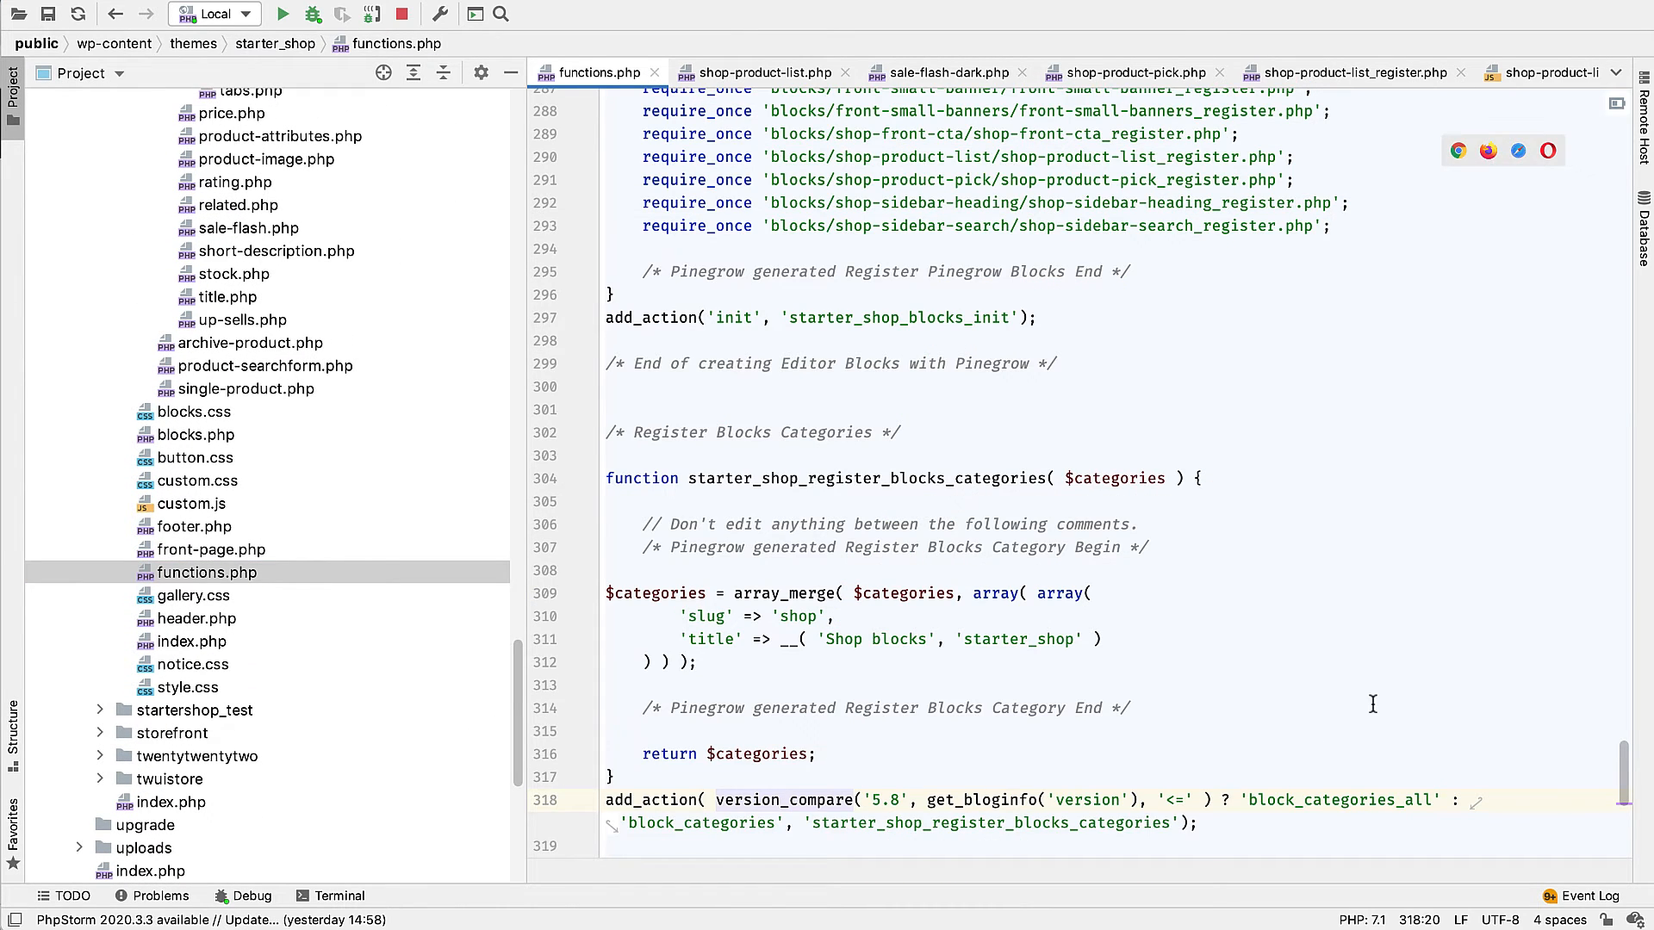
{"action": "scroll", "coordinate": [1372, 704], "scroll_direction": "down", "scroll_amount": 6}
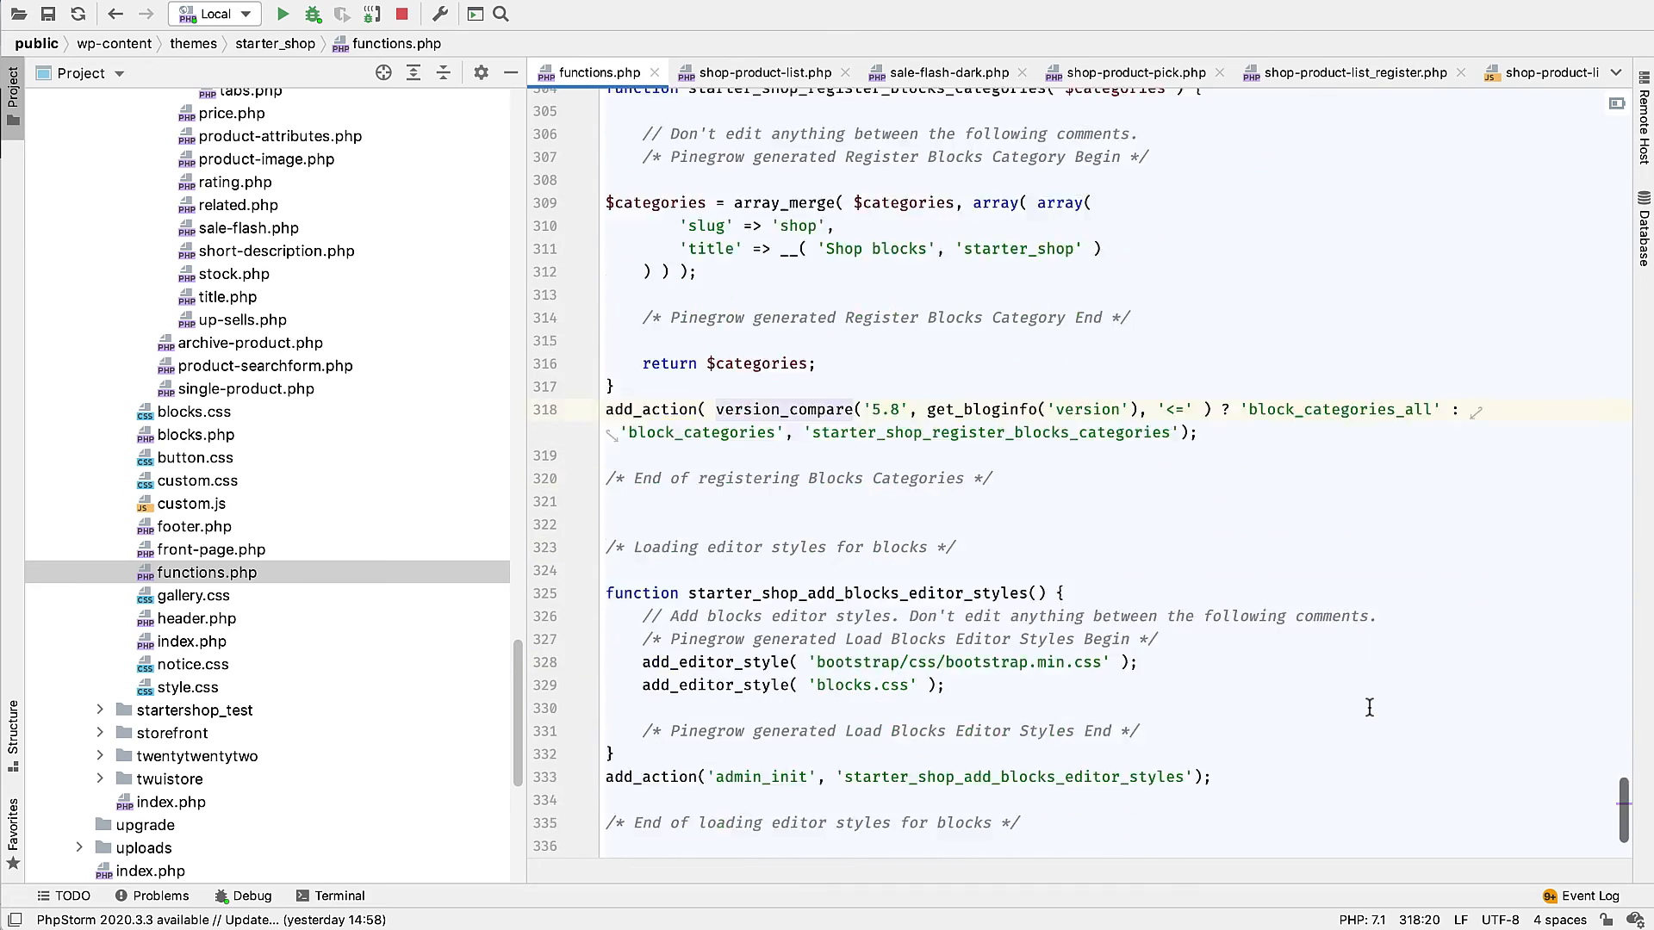
{"action": "scroll", "coordinate": [1369, 707], "scroll_direction": "up", "scroll_amount": 5}
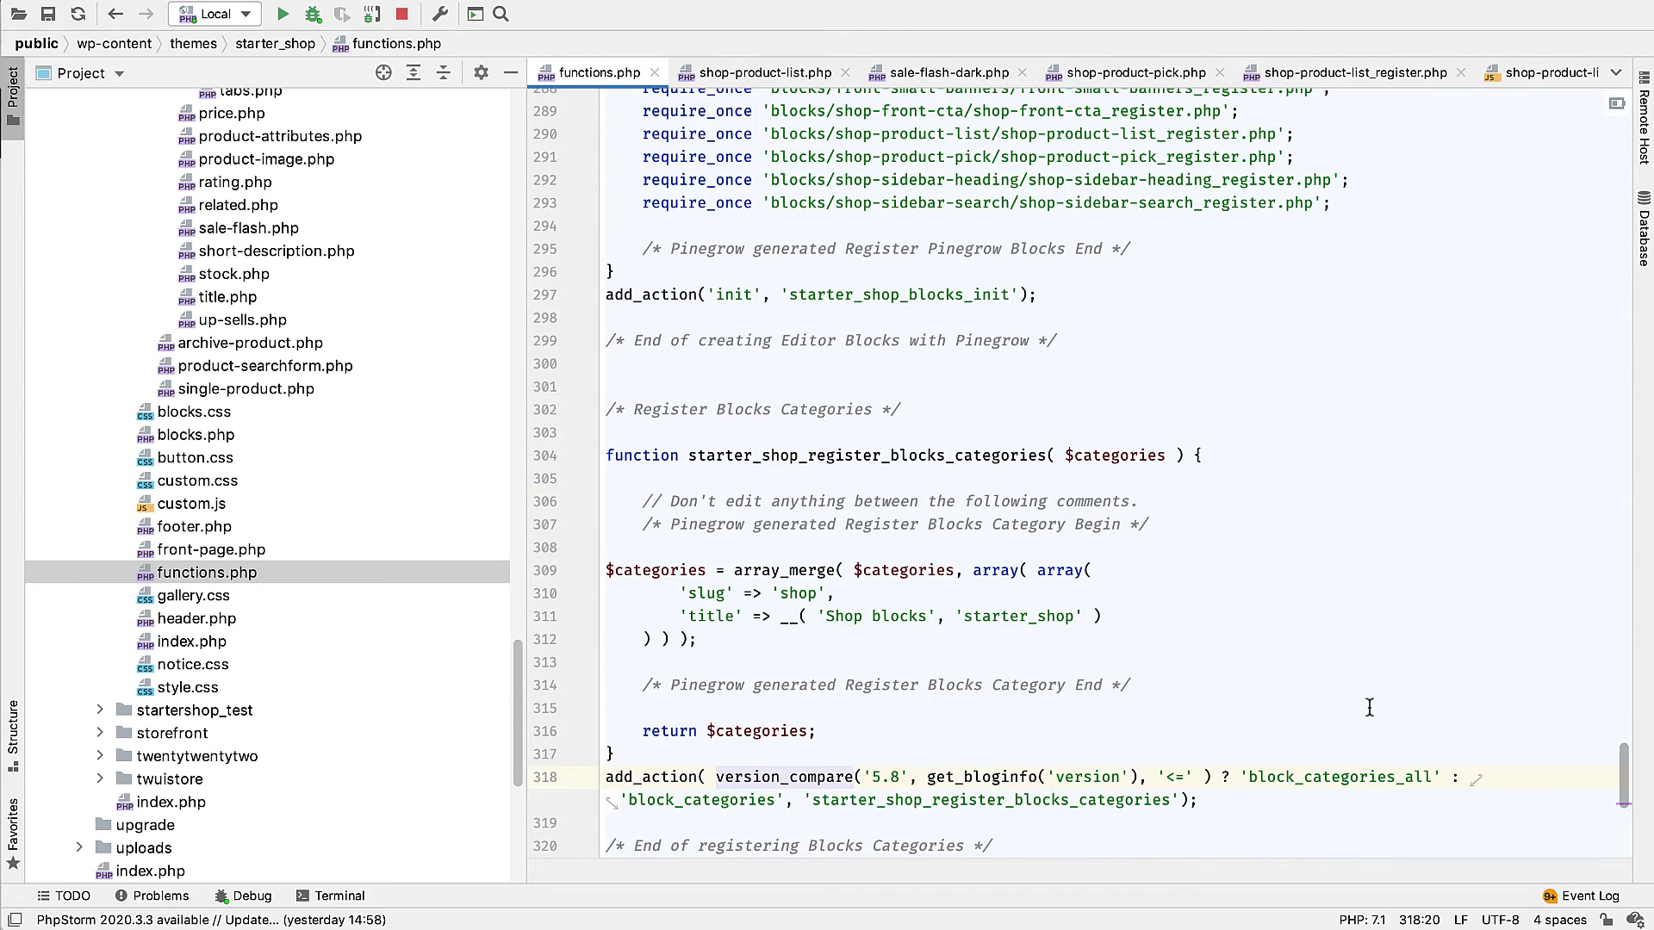
{"action": "scroll", "coordinate": [1343, 705], "scroll_direction": "up", "scroll_amount": 6}
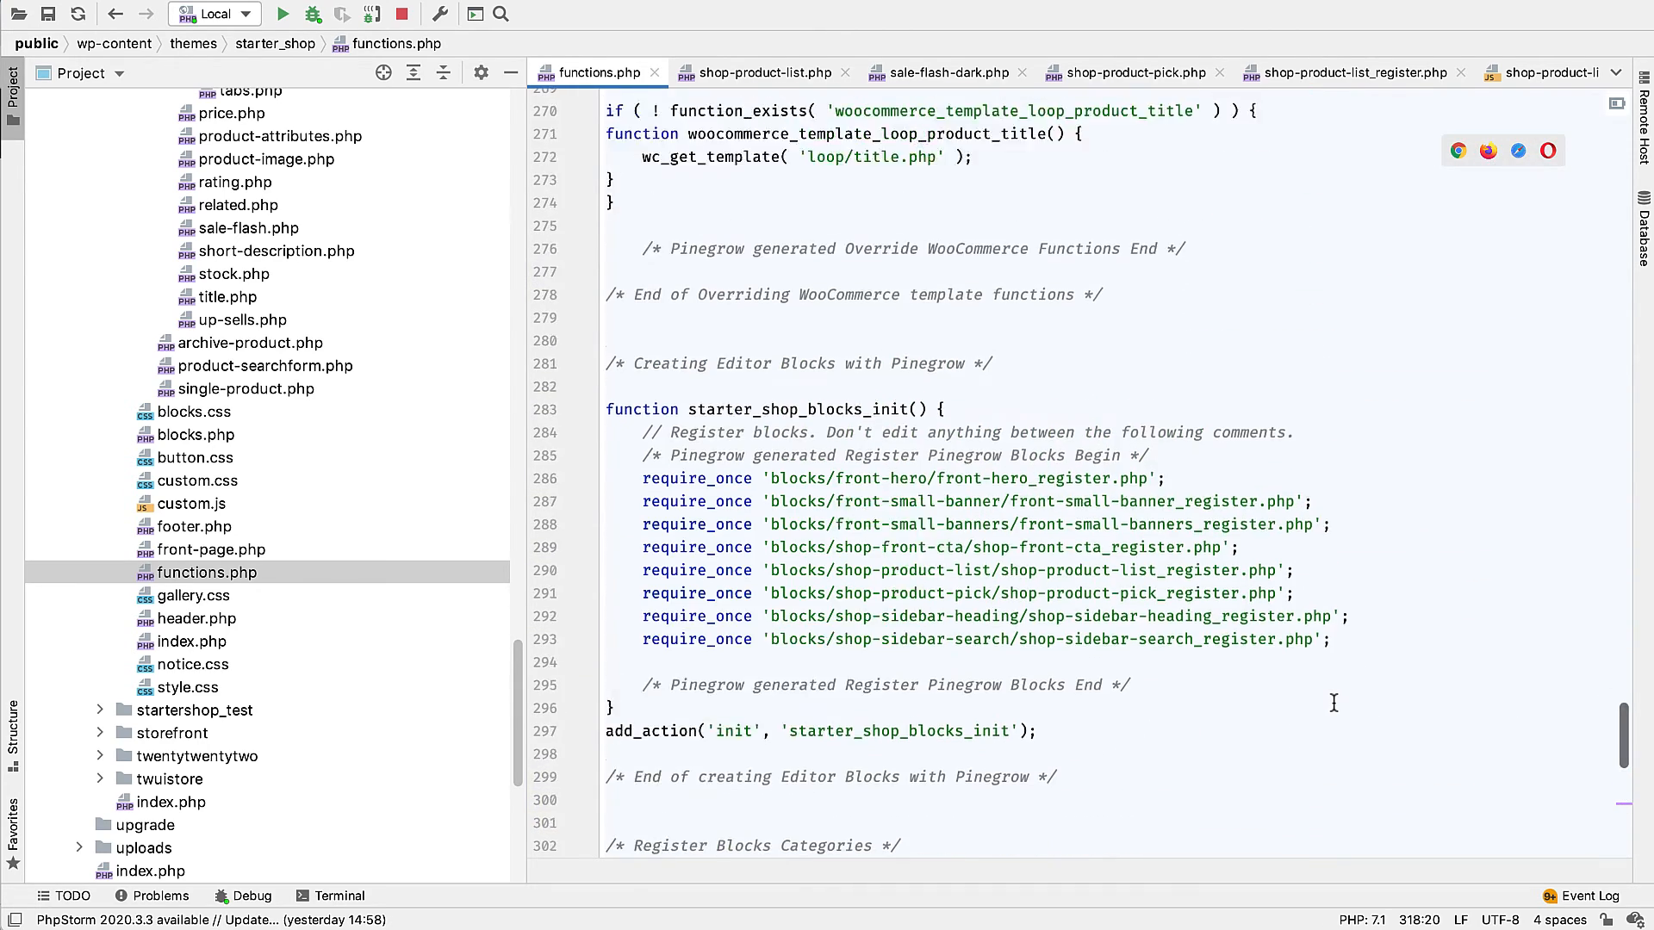
{"action": "scroll", "coordinate": [1333, 704], "scroll_direction": "up", "scroll_amount": 8}
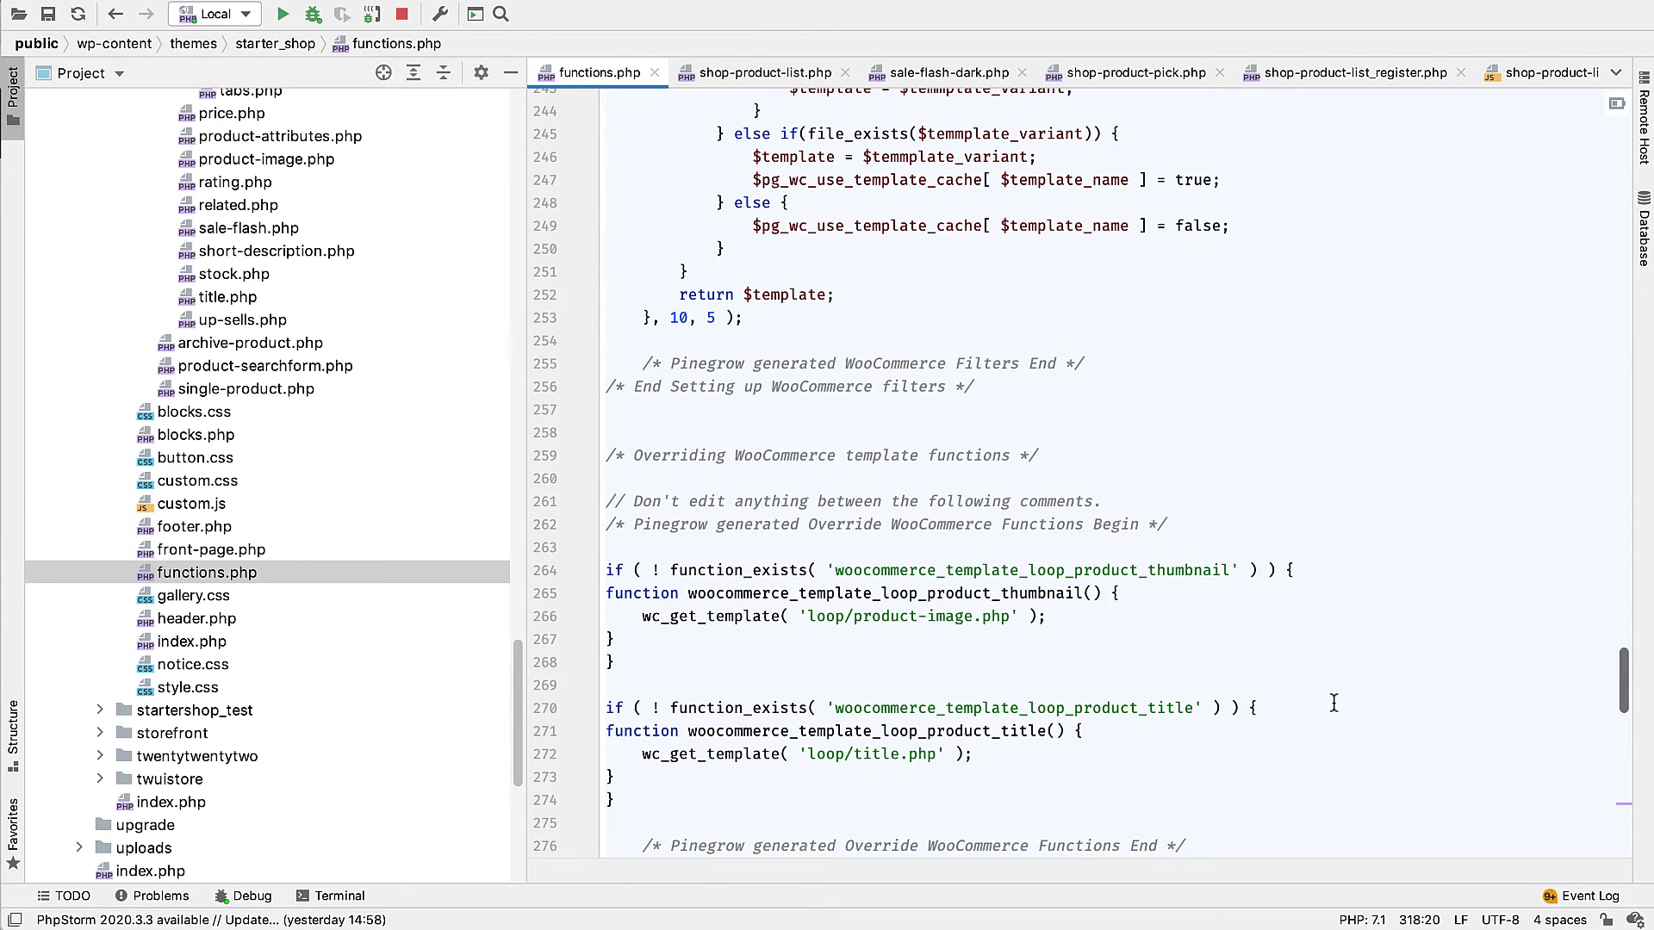
{"action": "scroll", "coordinate": [1333, 704], "scroll_direction": "up", "scroll_amount": 6}
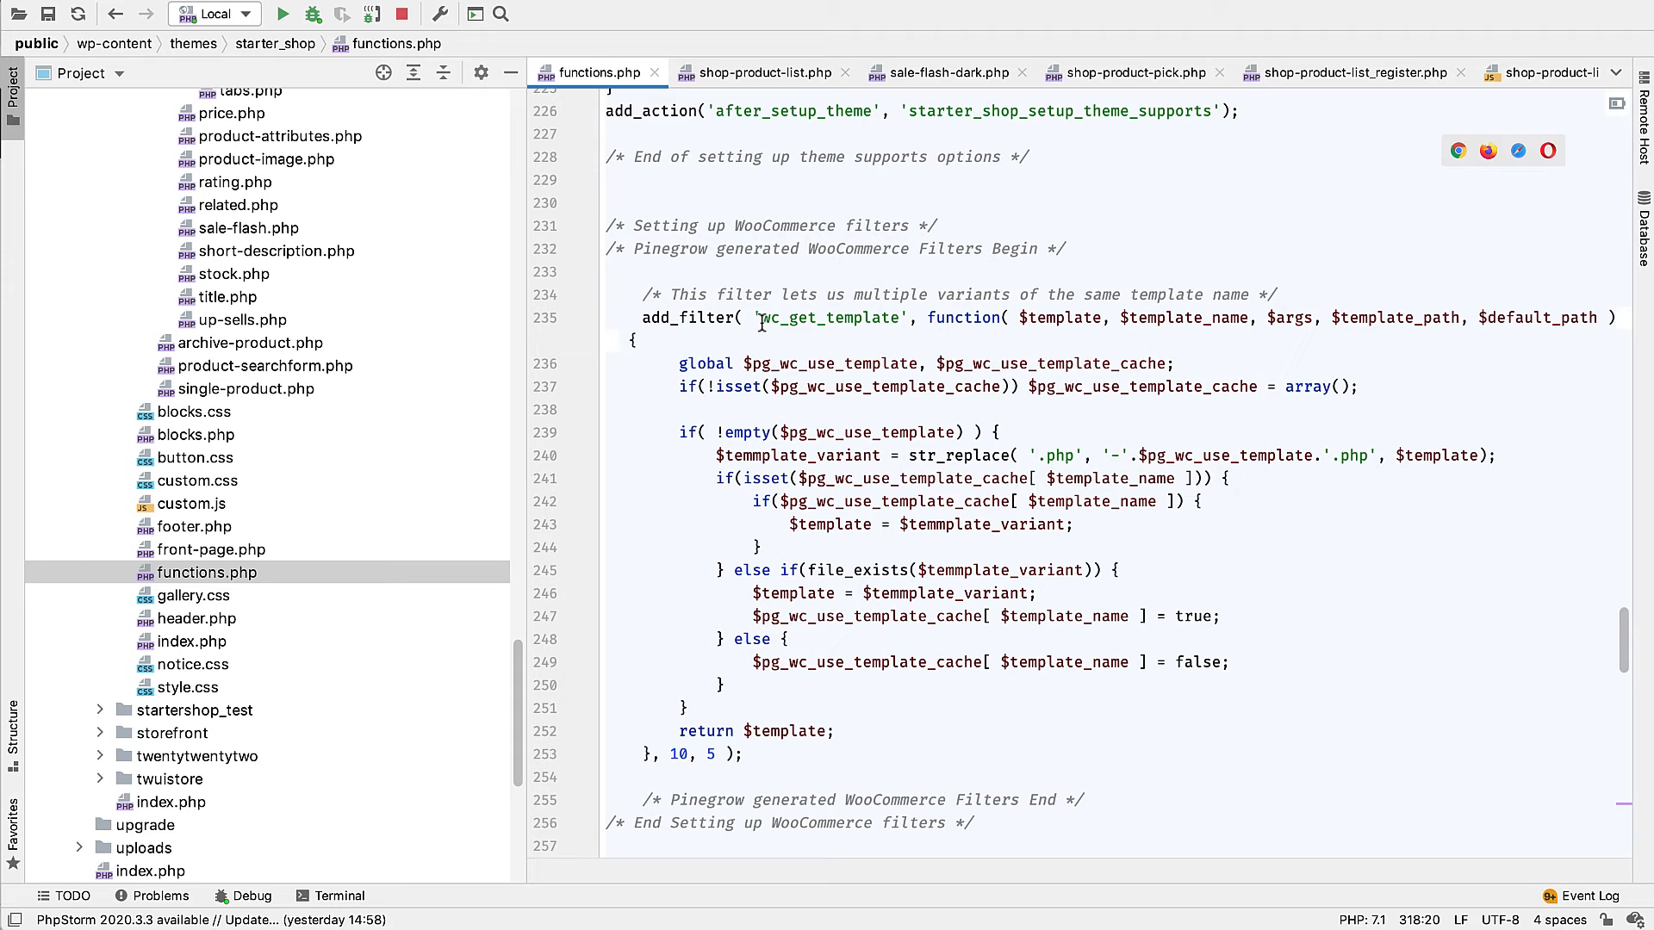
Examine the wc_get_template filter code, including the $pg_wc_use_template condition, the file_exists check and the returned template.
{"action": "mouse_move", "coordinate": [801, 317]}
{"action": "double_click", "coordinate": [836, 429]}
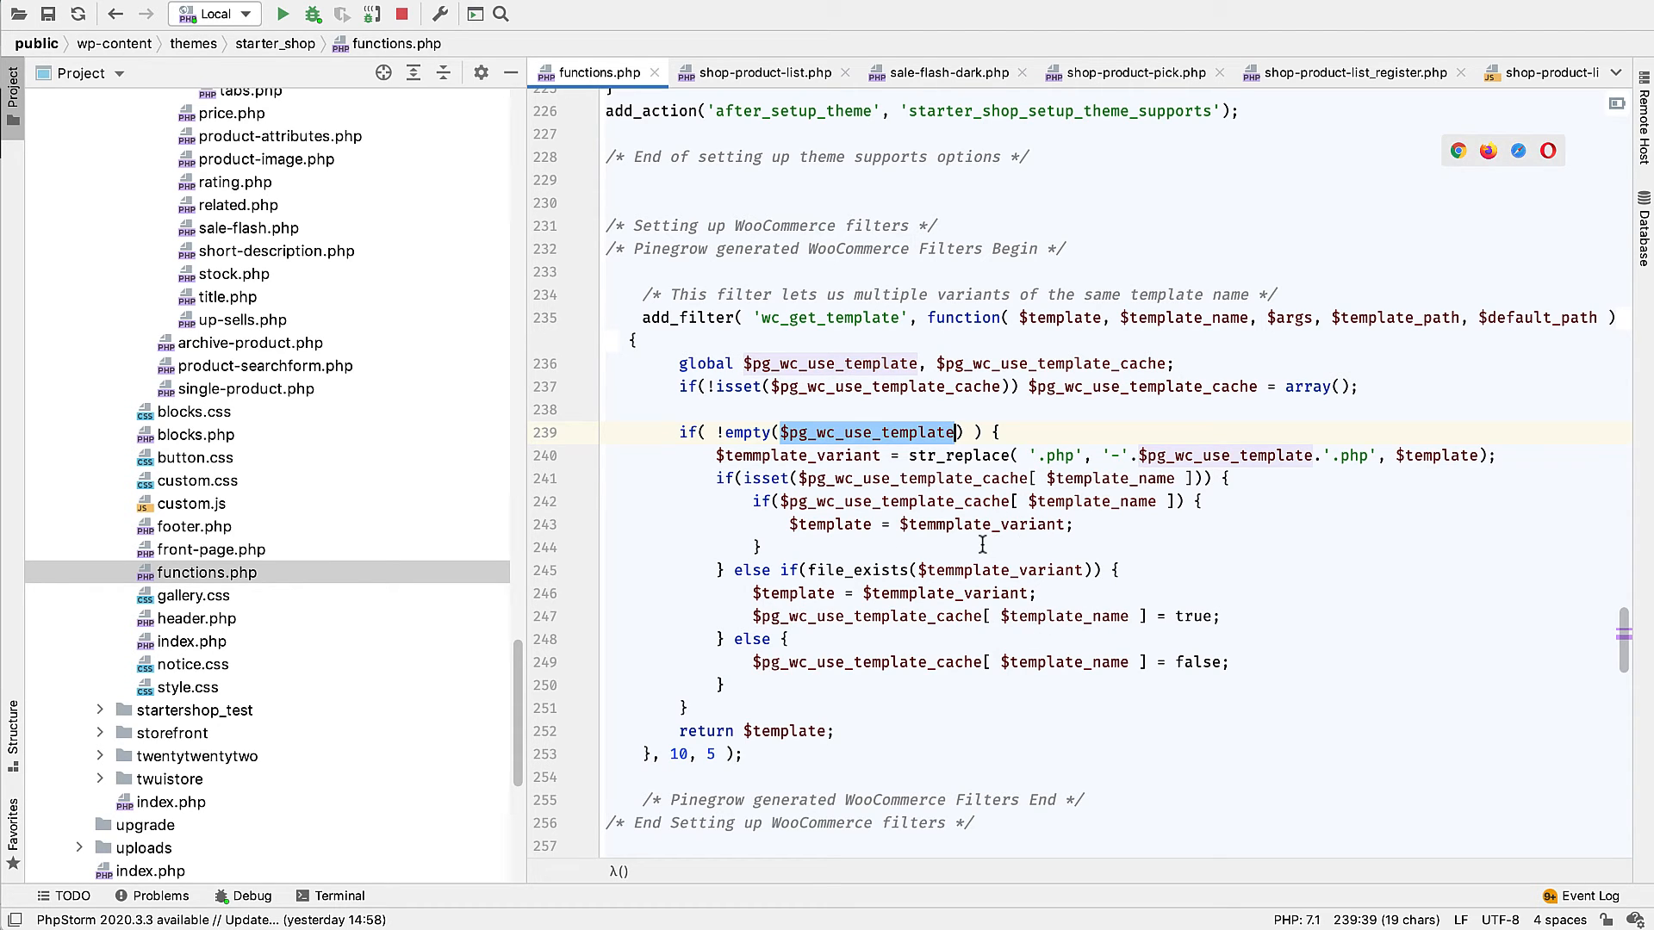
{"action": "double_click", "coordinate": [850, 569]}
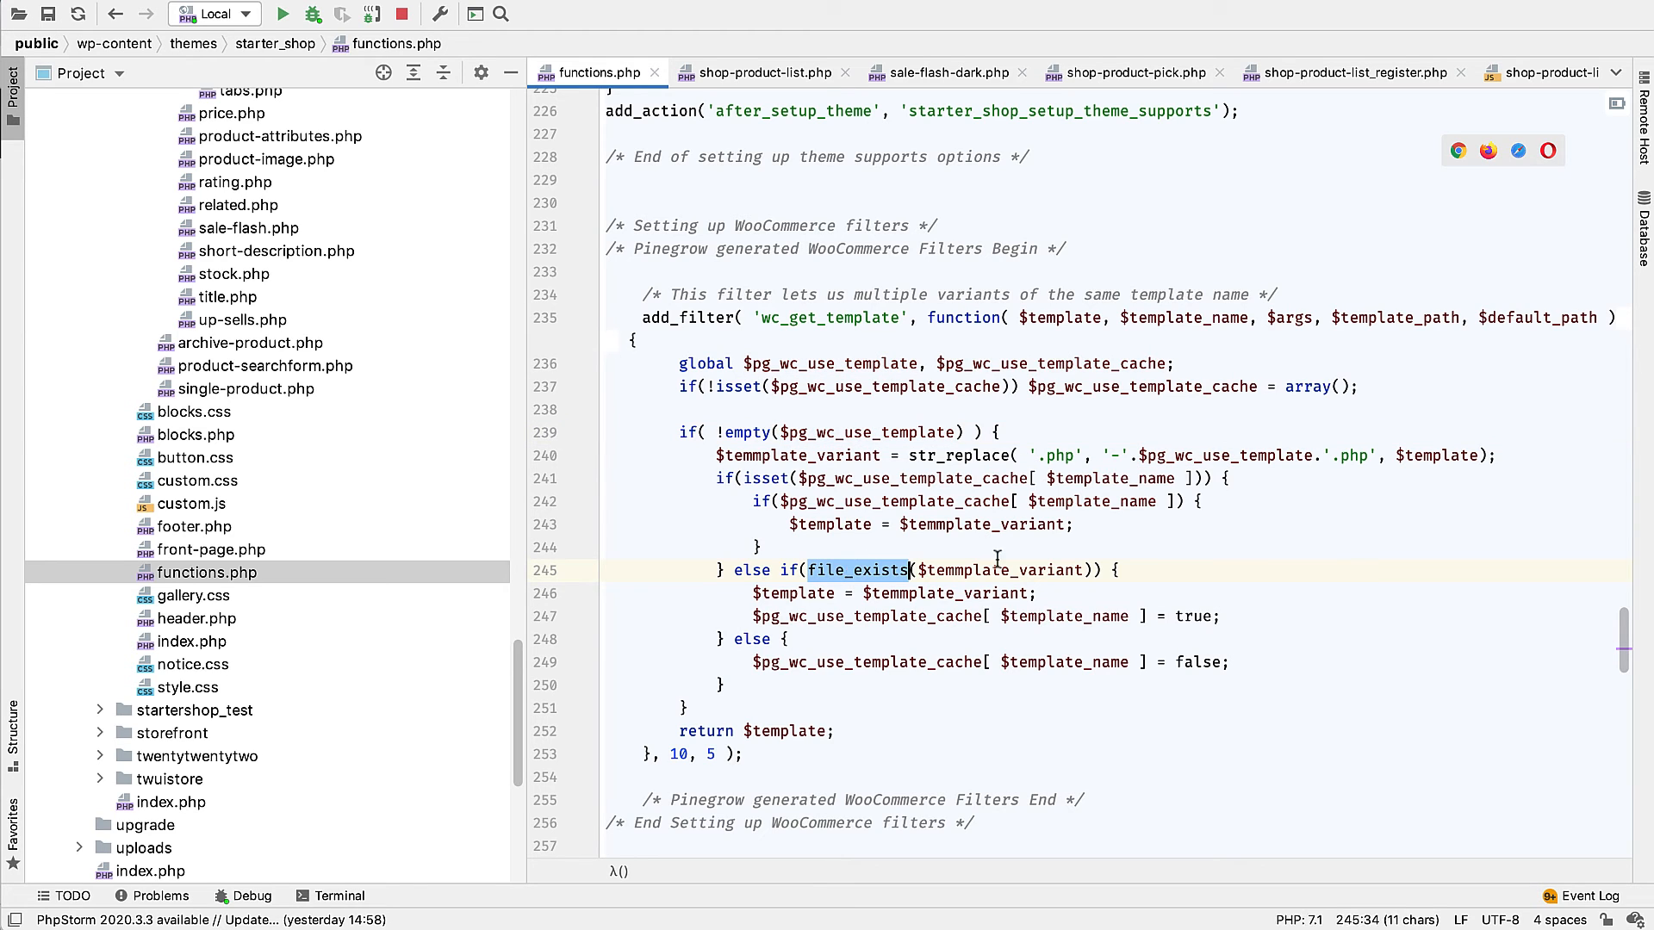
{"action": "left_click", "coordinate": [1151, 556]}
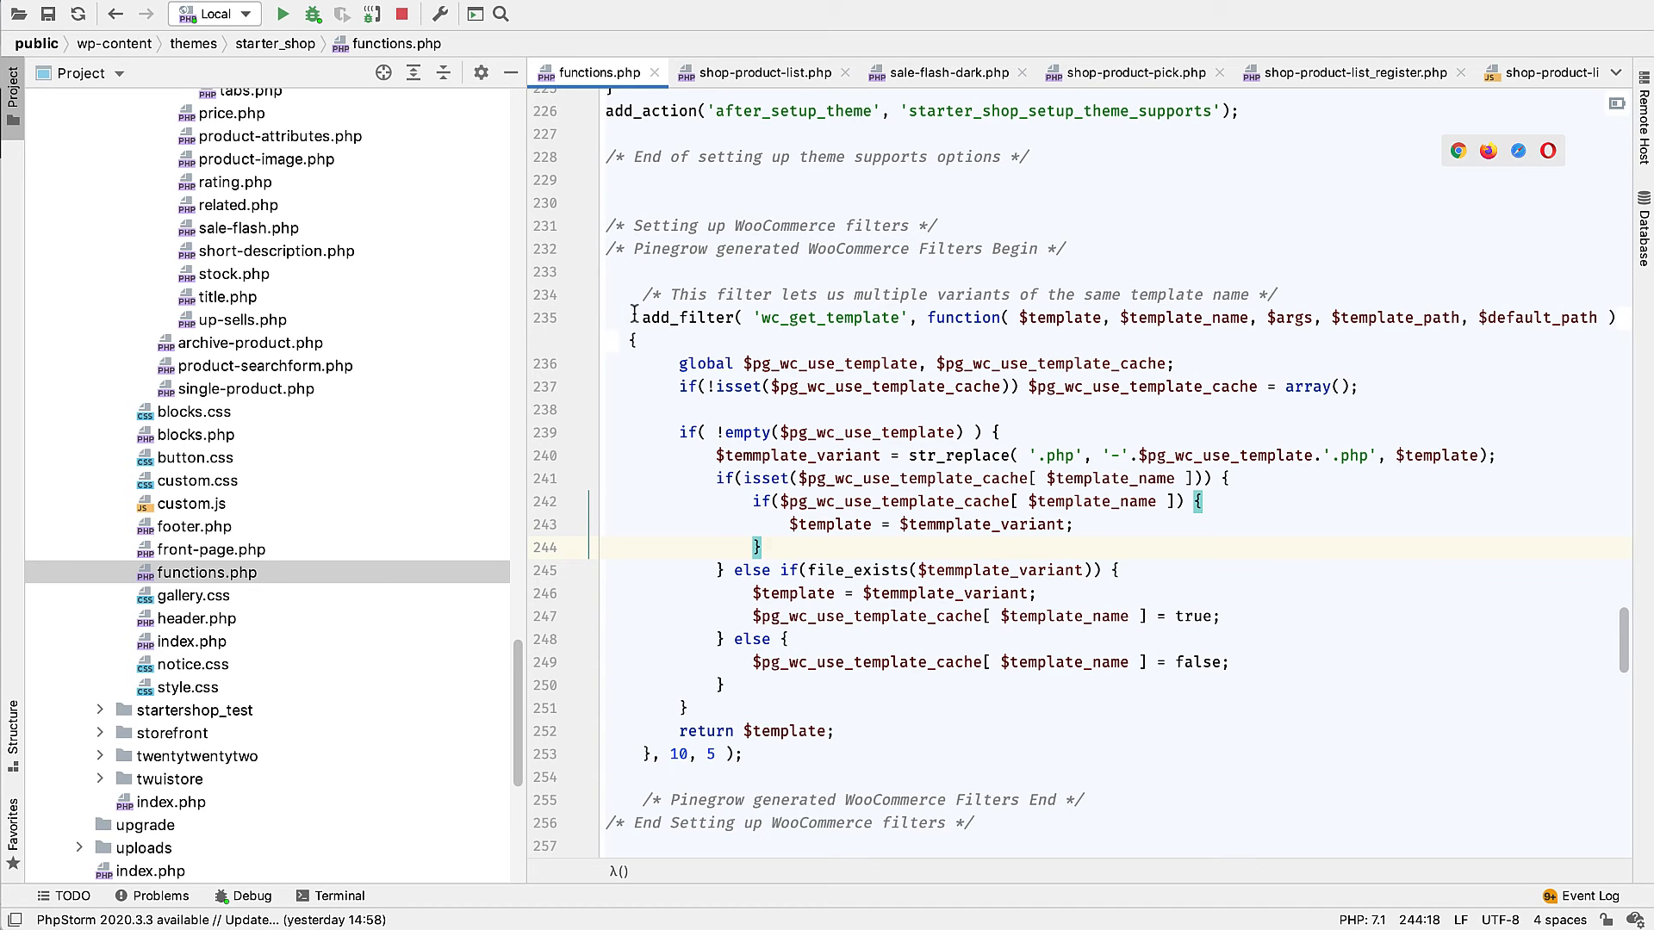
{"action": "left_click_drag", "start_coordinate": [634, 317], "coordinate": [856, 735]}
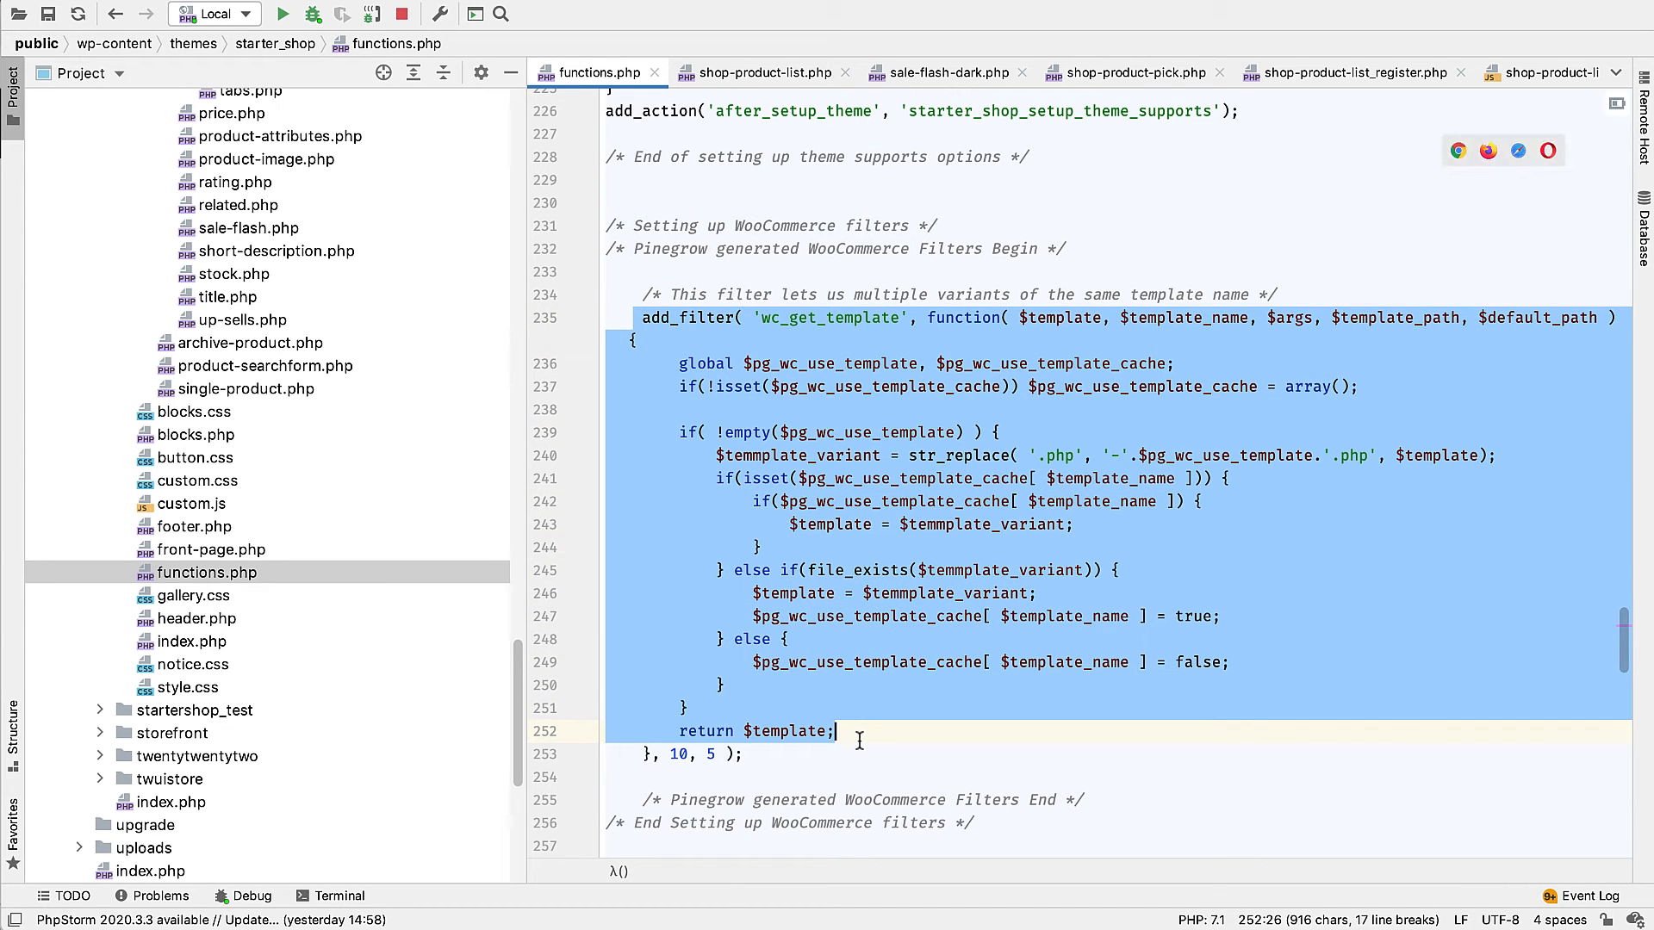
{"action": "left_click", "coordinate": [860, 741]}
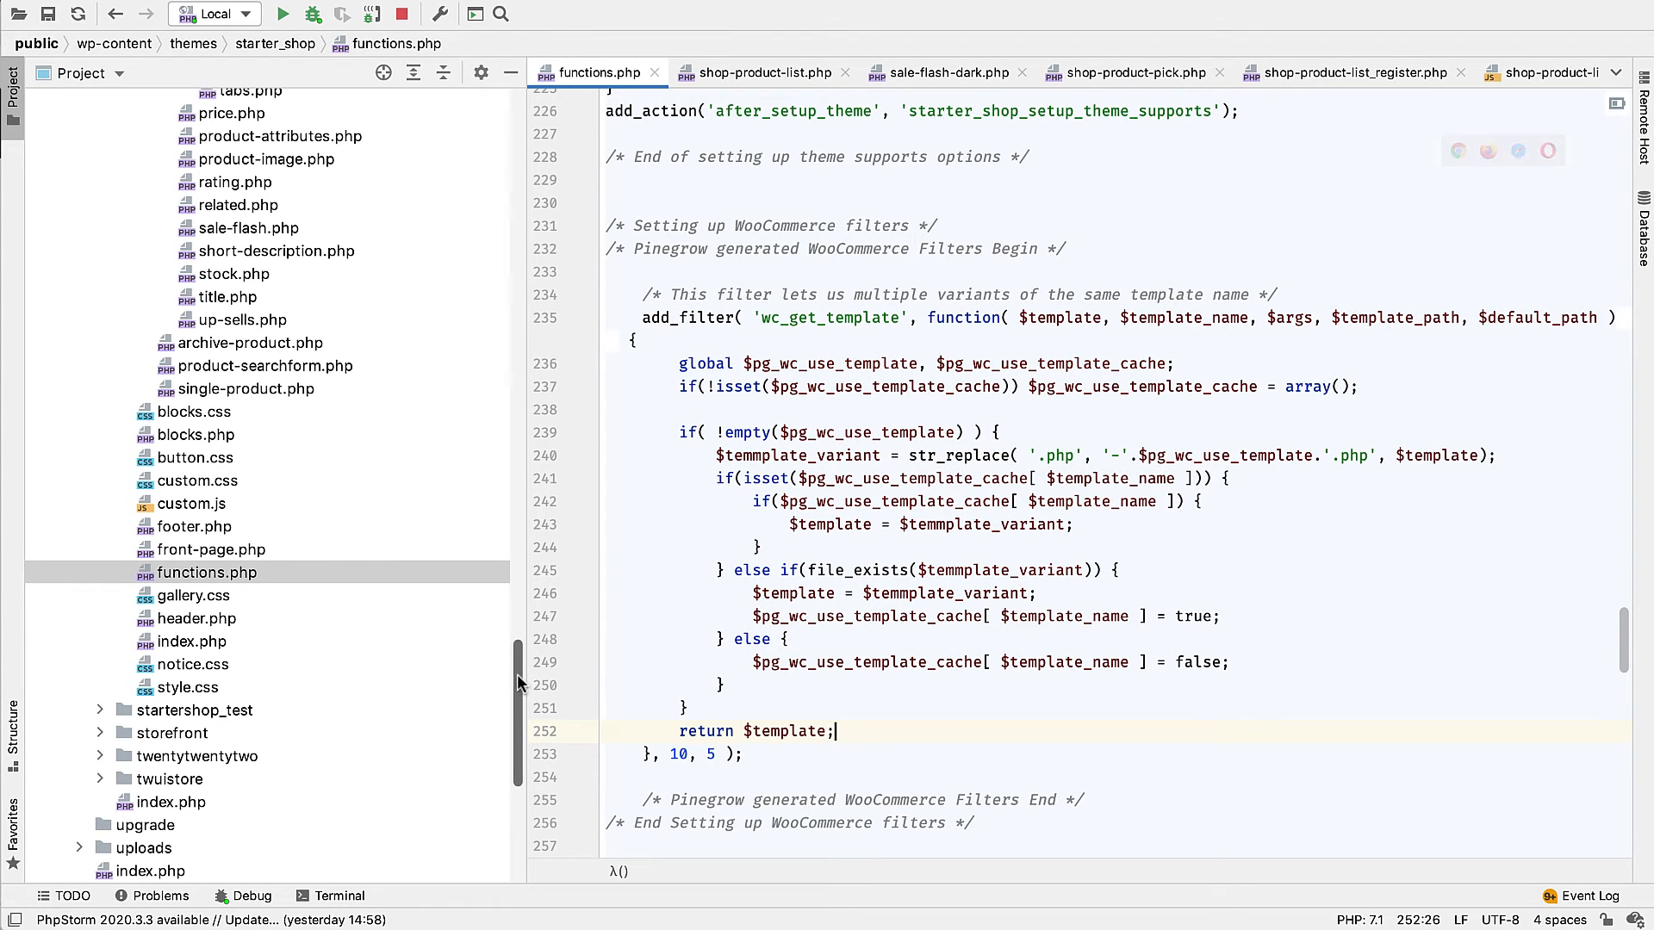
{"action": "left_click_drag", "start_coordinate": [517, 675], "coordinate": [488, 600]}
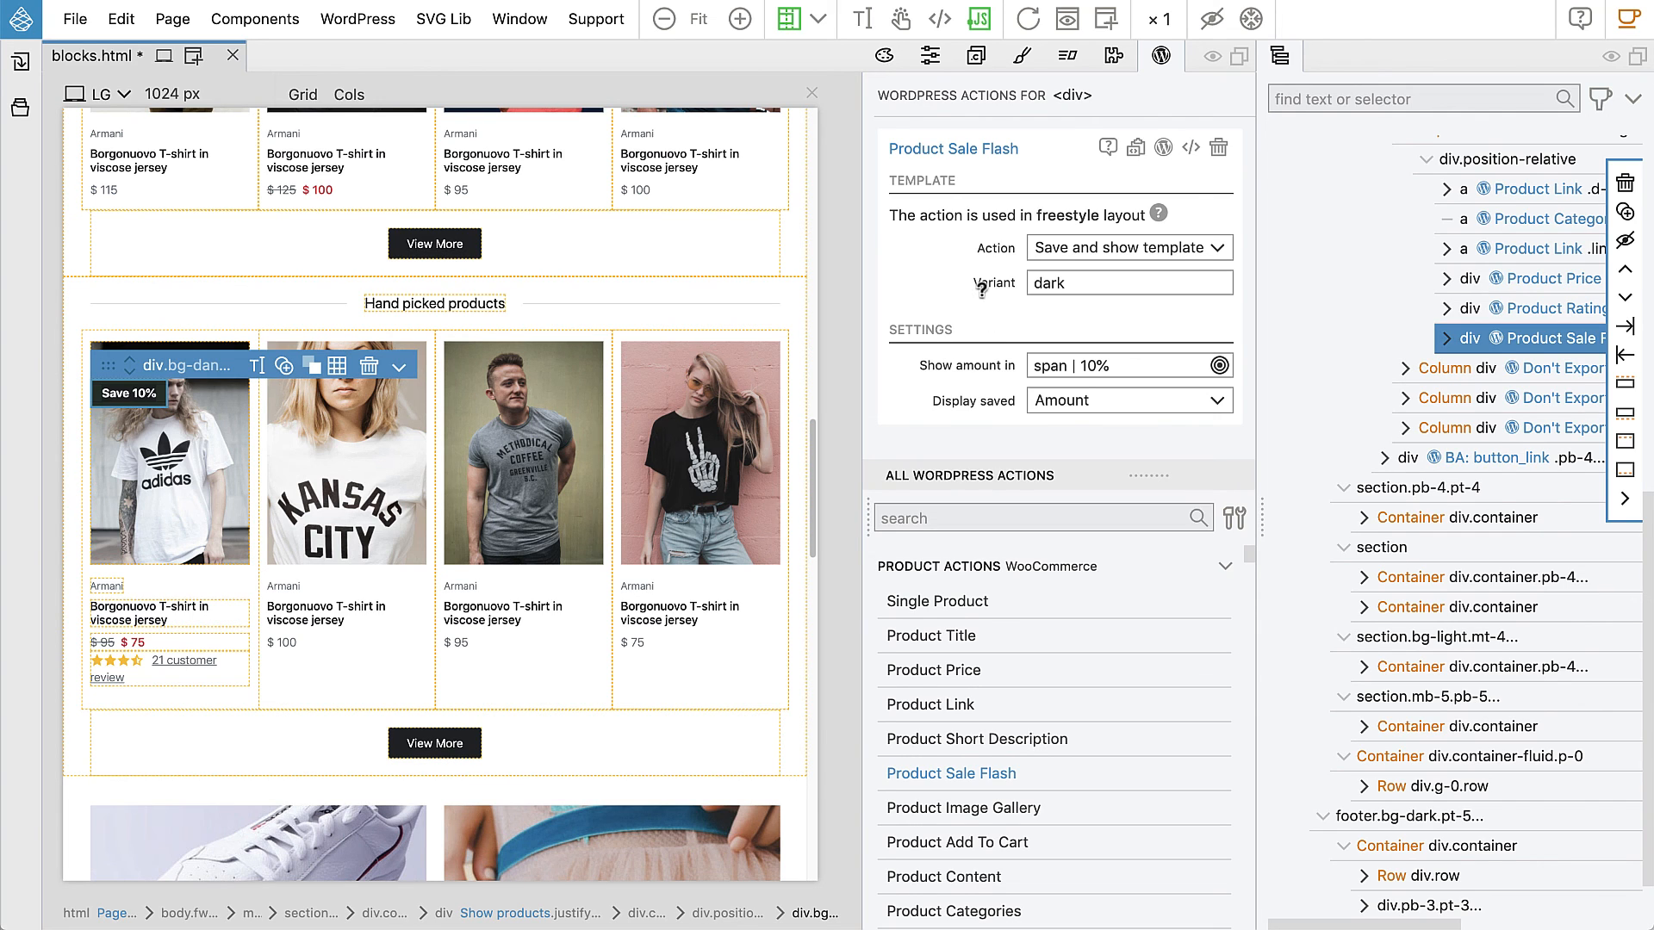
Switch to Pinegrow, read the help for the Product Sale Flash Variant setting and compare the sale badges of both product blocks in blocks.html.
{"action": "mouse_move", "coordinate": [986, 284]}
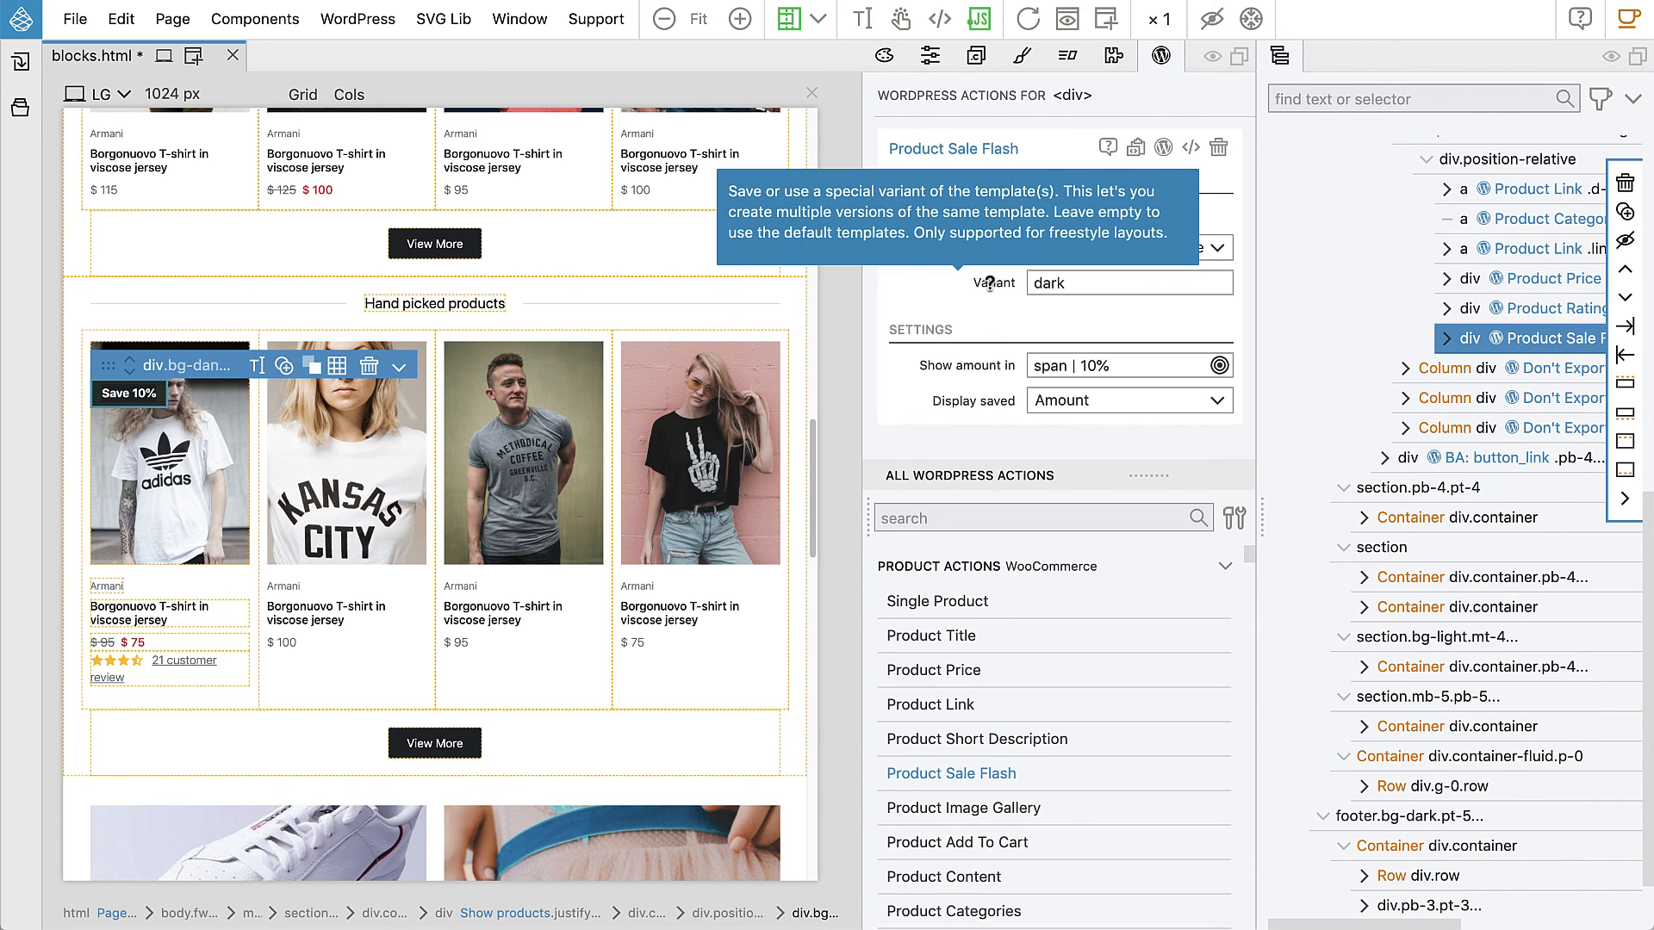
{"action": "scroll", "coordinate": [406, 492], "scroll_direction": "up", "scroll_amount": 1}
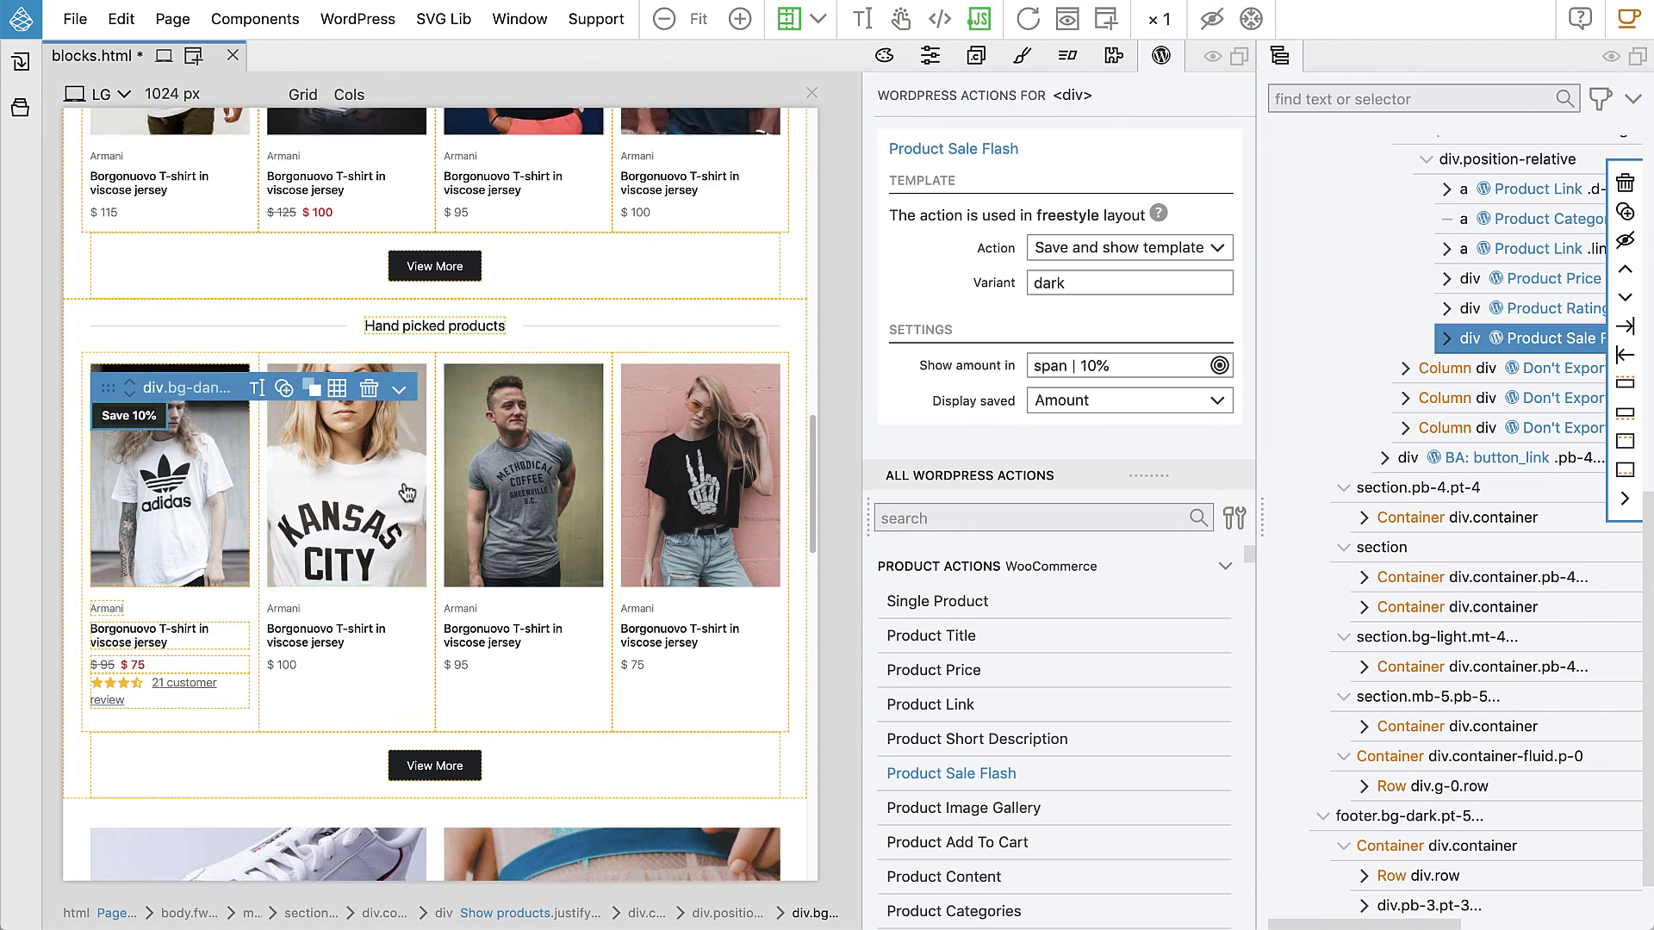
{"action": "scroll", "coordinate": [406, 493], "scroll_direction": "down", "scroll_amount": 3}
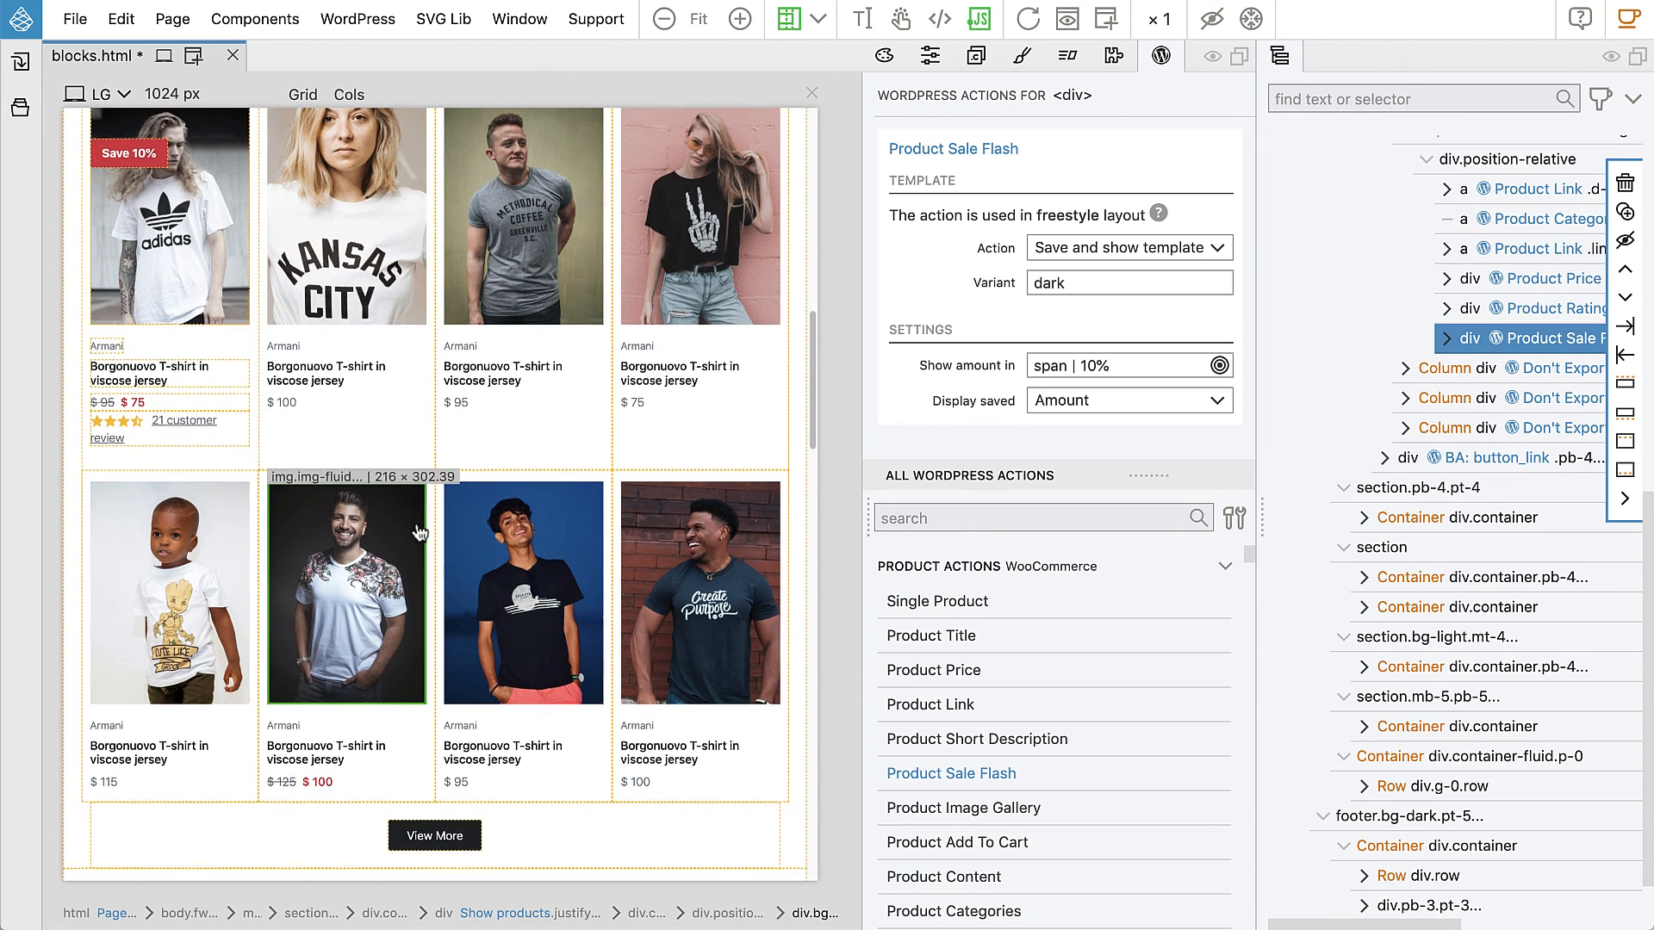
{"action": "scroll", "coordinate": [419, 532], "scroll_direction": "down", "scroll_amount": 5}
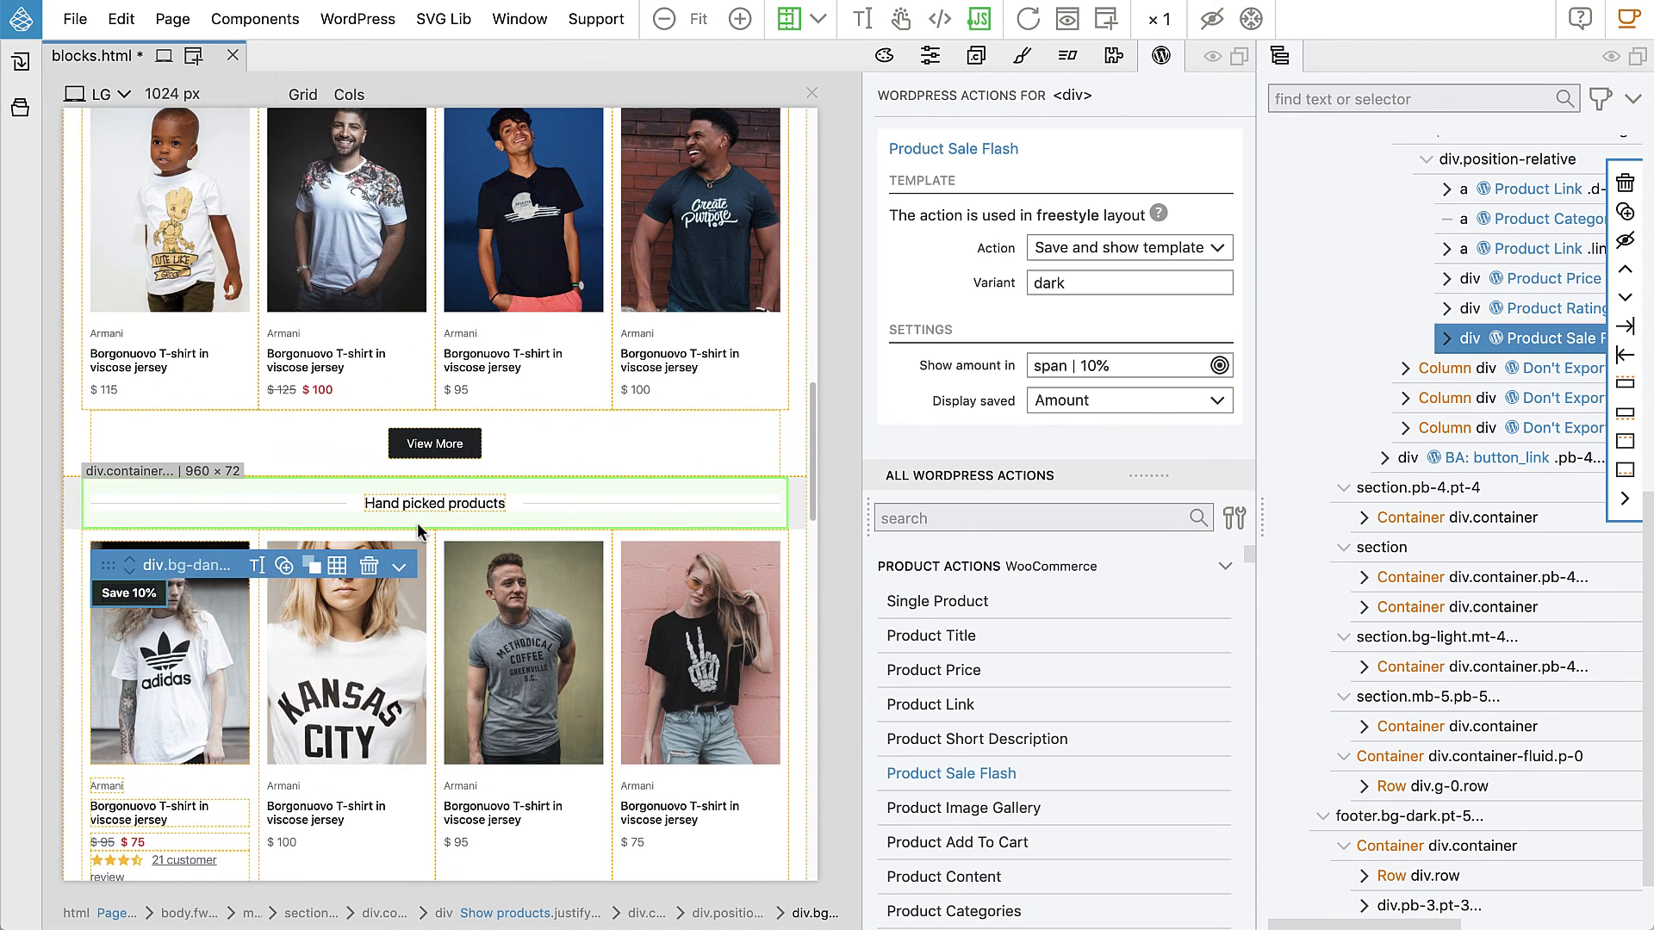
{"action": "scroll", "coordinate": [417, 522], "scroll_direction": "down", "scroll_amount": 1}
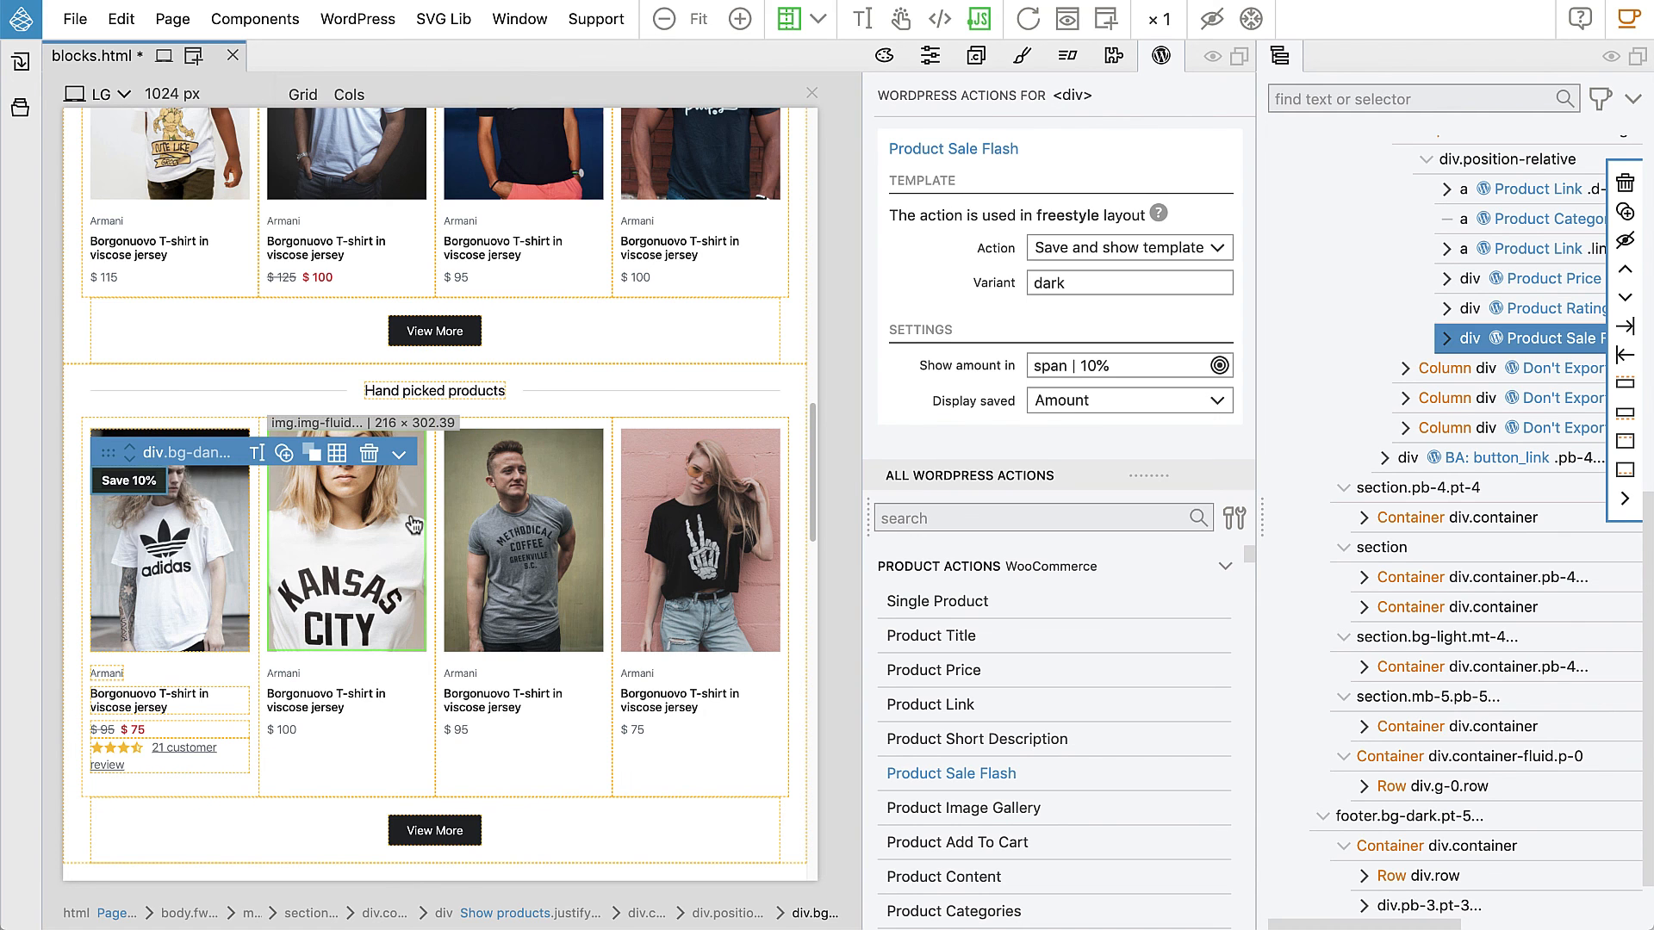
{"action": "scroll", "coordinate": [413, 524], "scroll_direction": "down", "scroll_amount": 1}
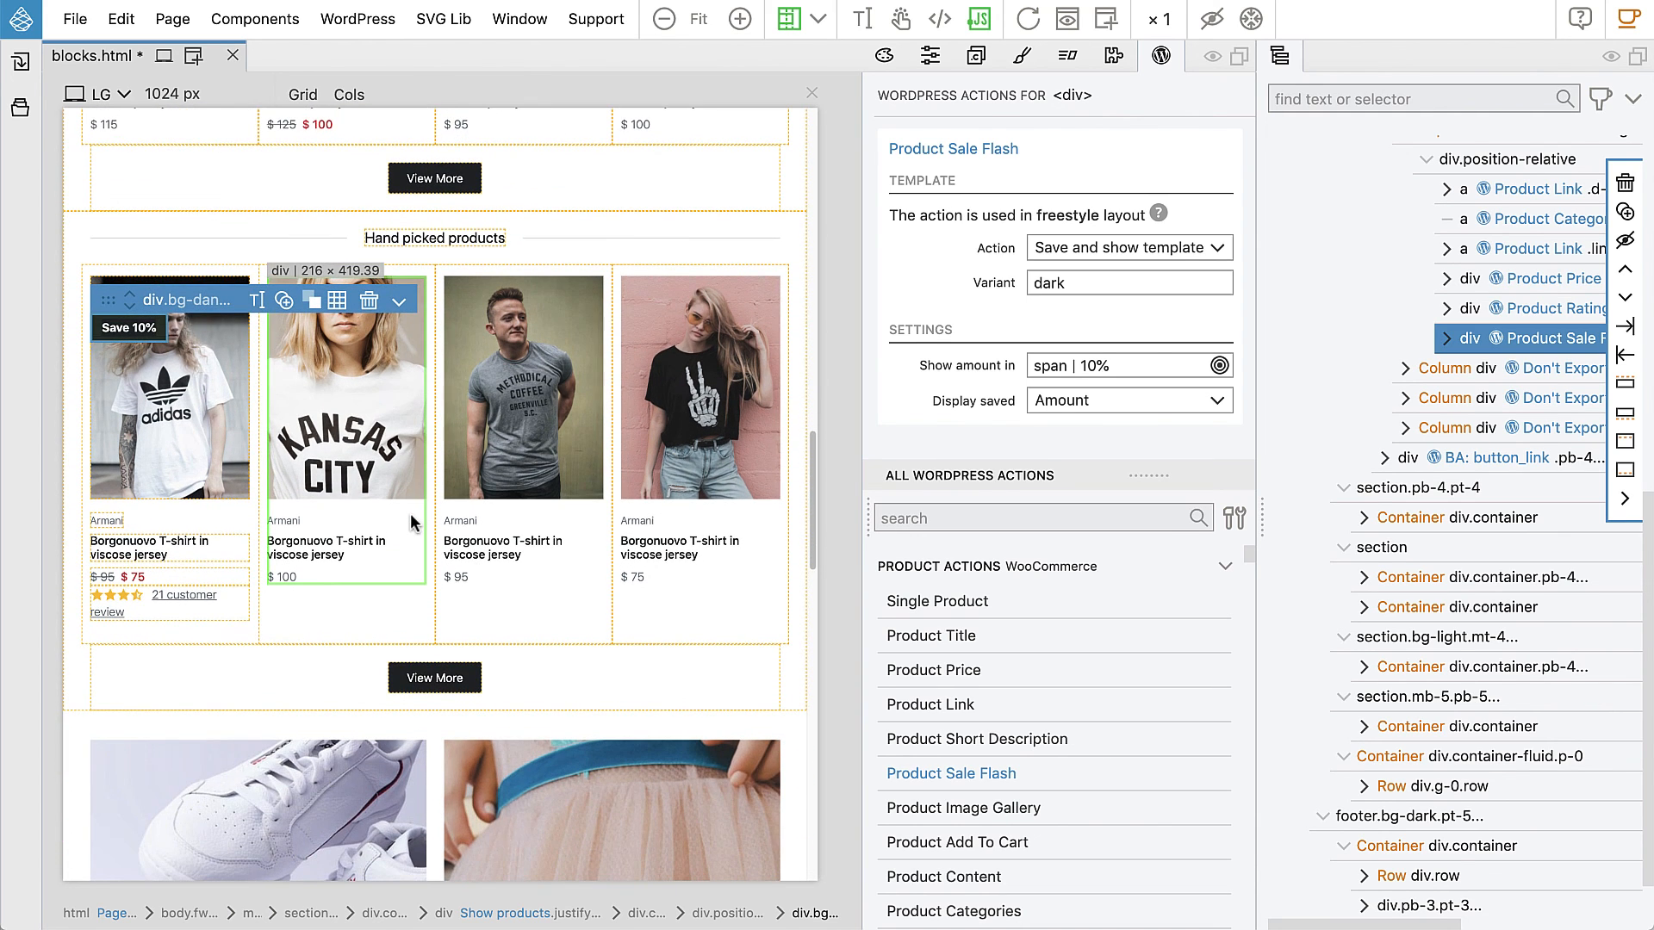